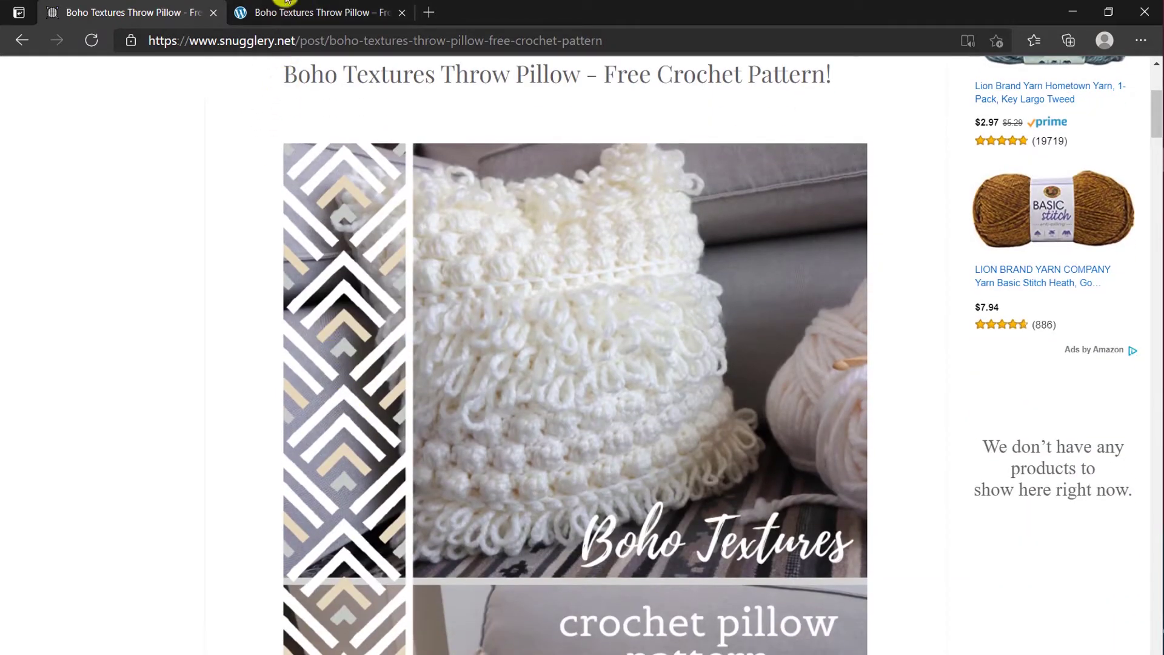
Step: Scroll the Wix pillow post and switch to its local WordPress copy in the second tab
click(297, 6)
scroll(187, 428, down, 5)
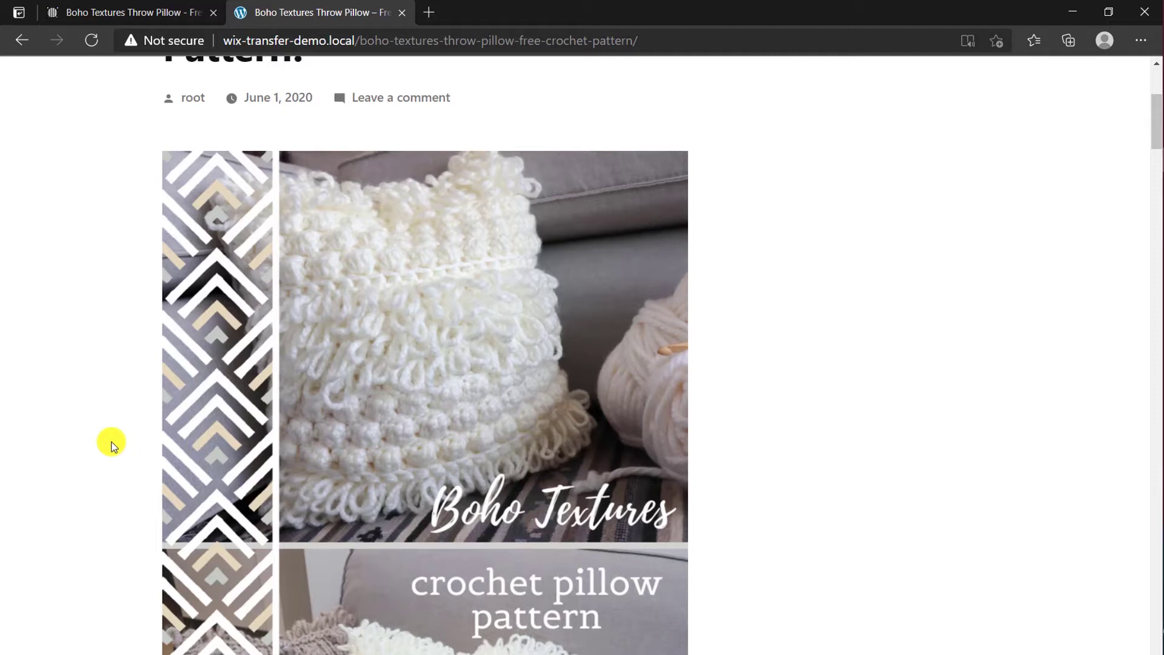
click(99, 11)
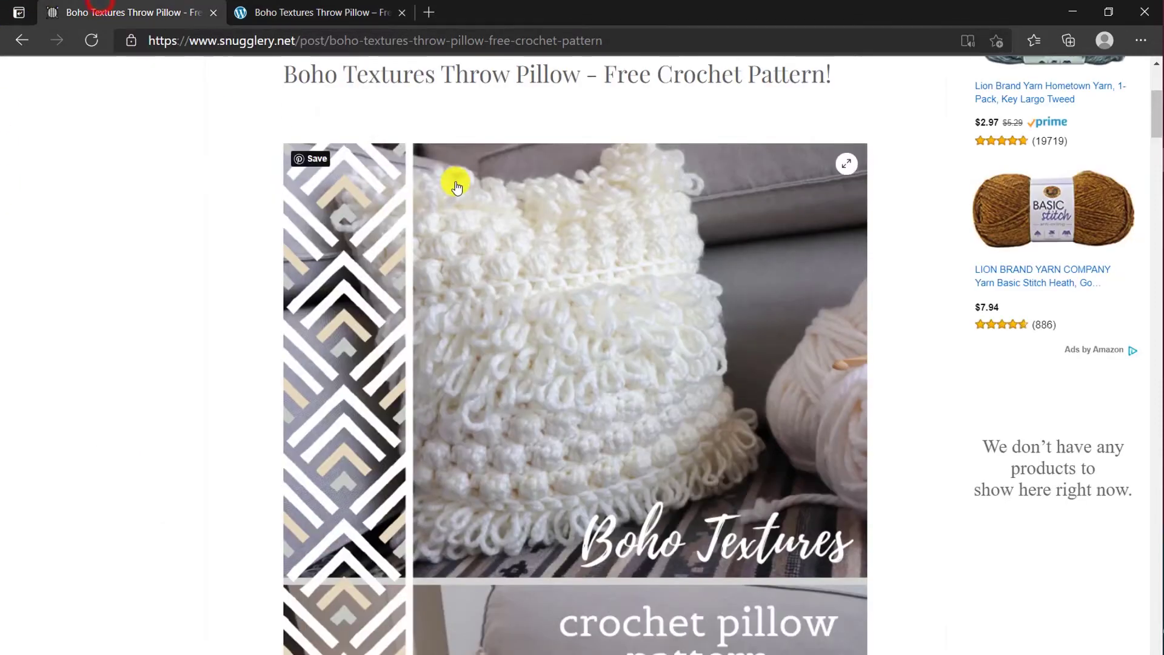
scroll(239, 189, up, 5)
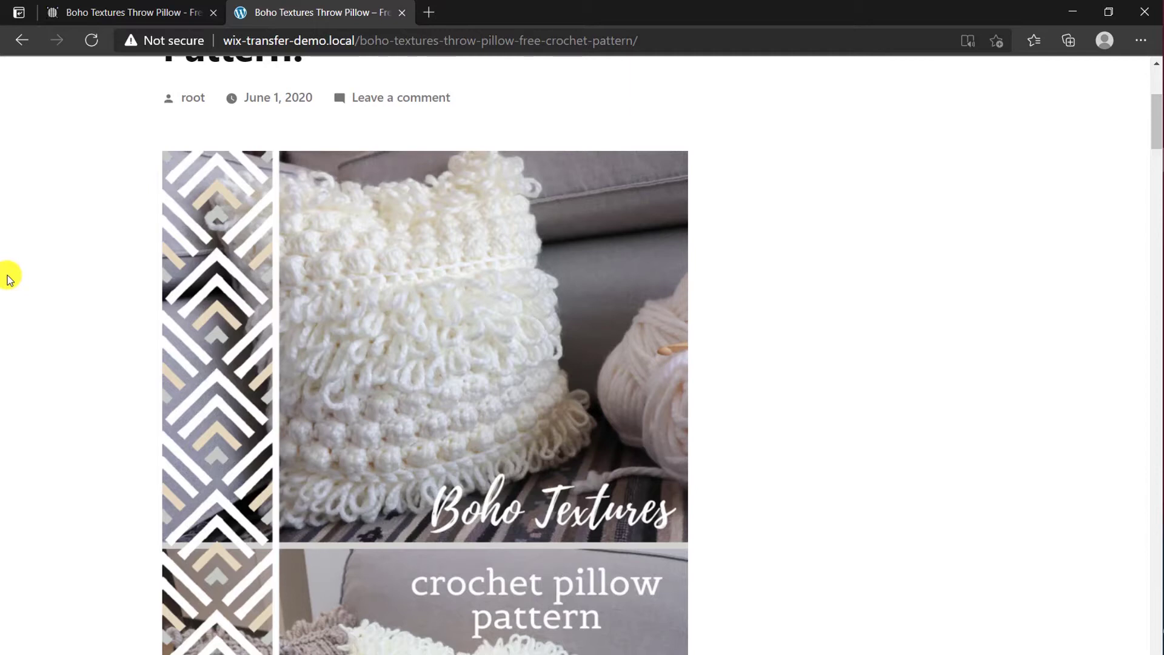
Step: Return to the original Wix post, then bring up the Download Local form on localwp.com
click(112, 11)
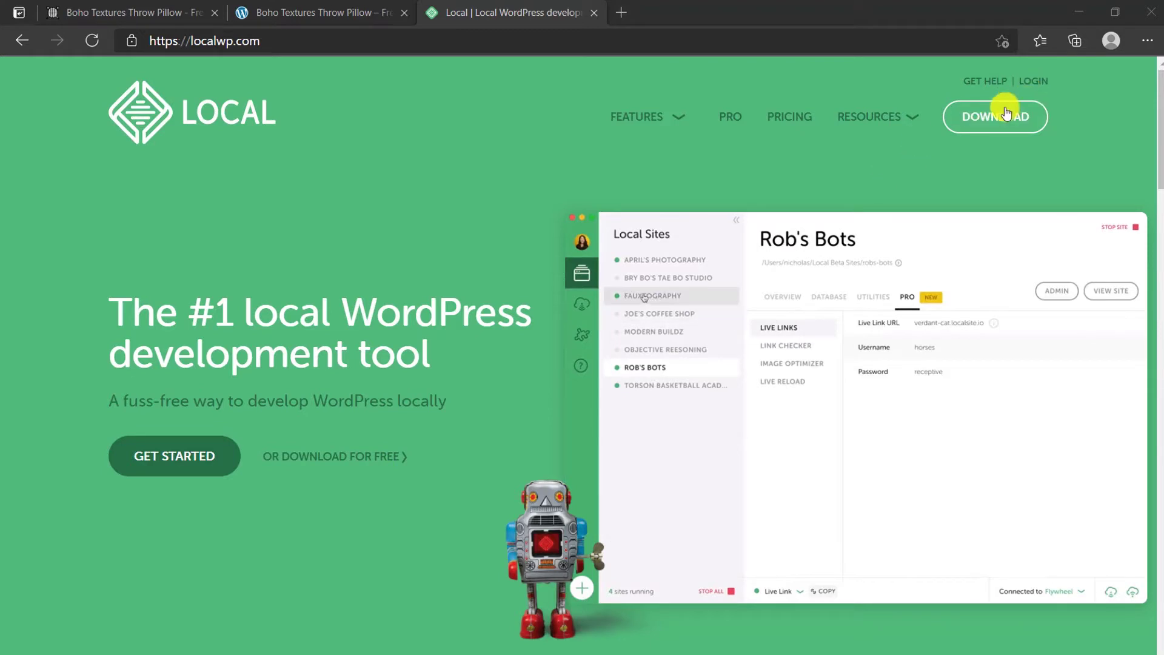
click(360, 457)
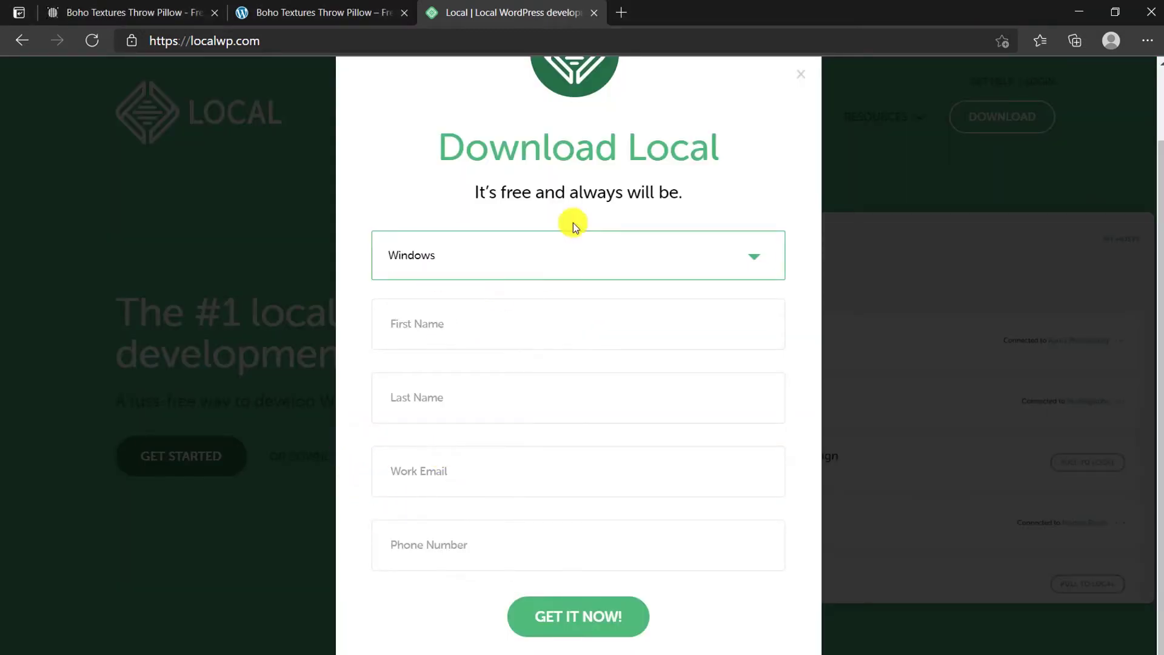
click(561, 269)
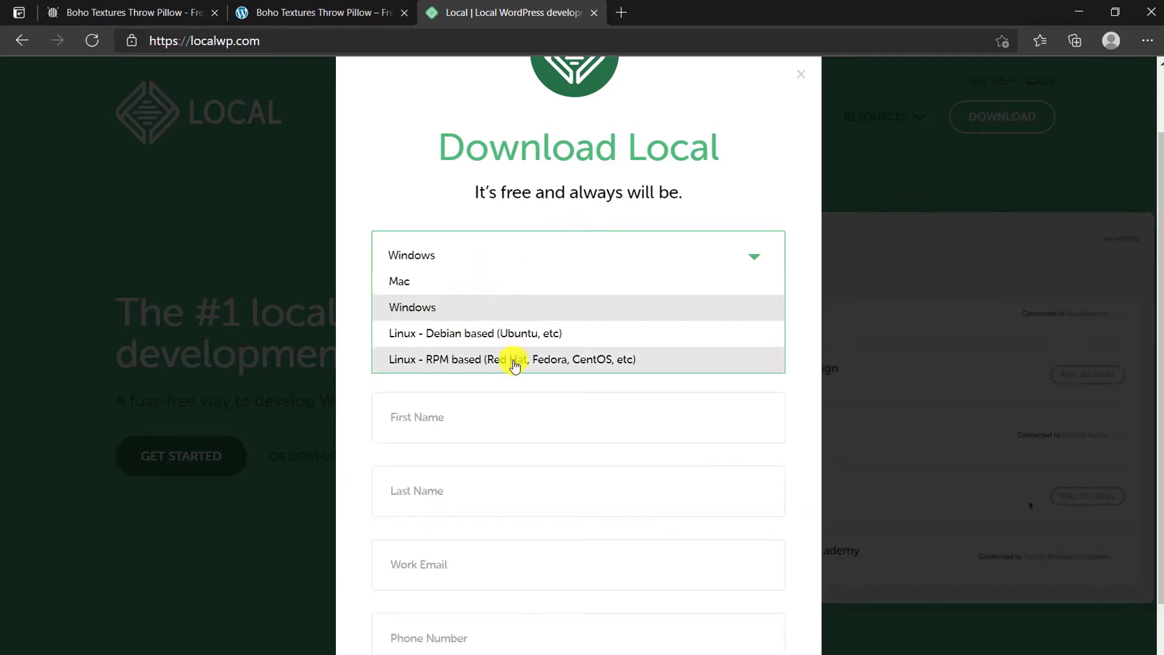
click(447, 308)
click(539, 316)
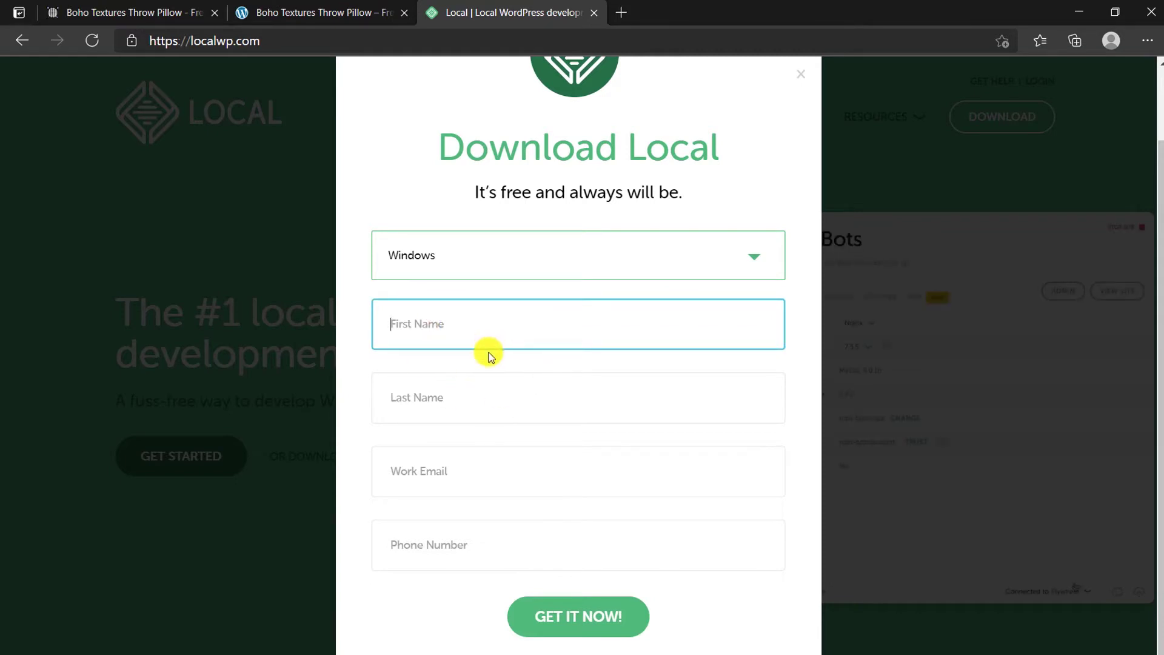
click(492, 473)
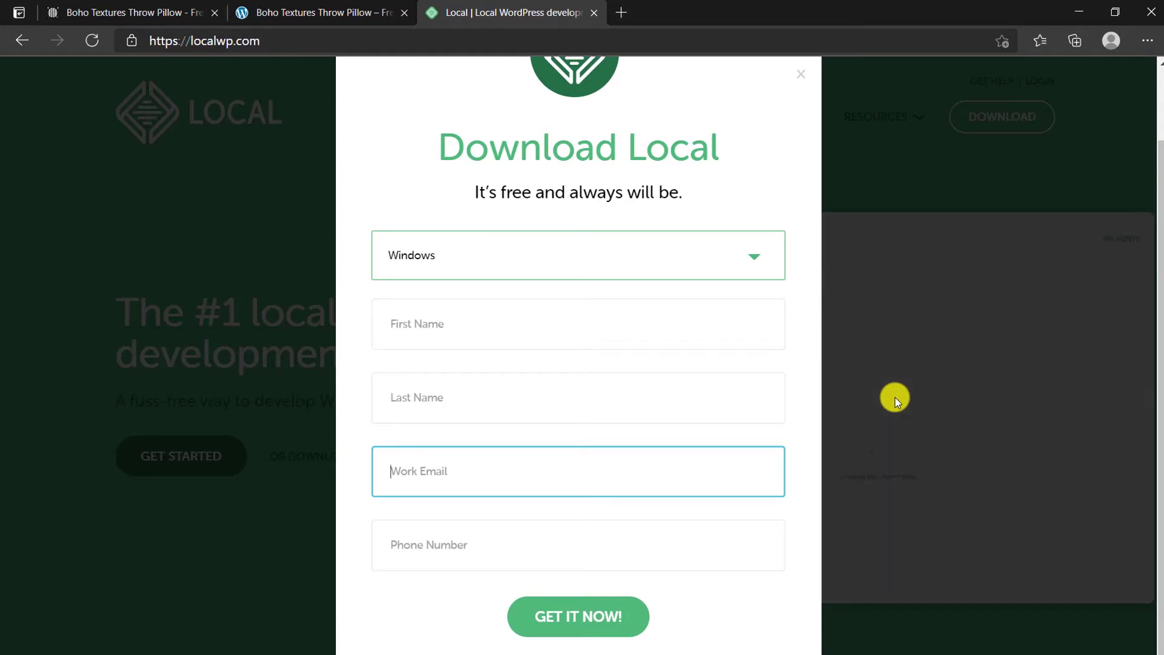
click(884, 445)
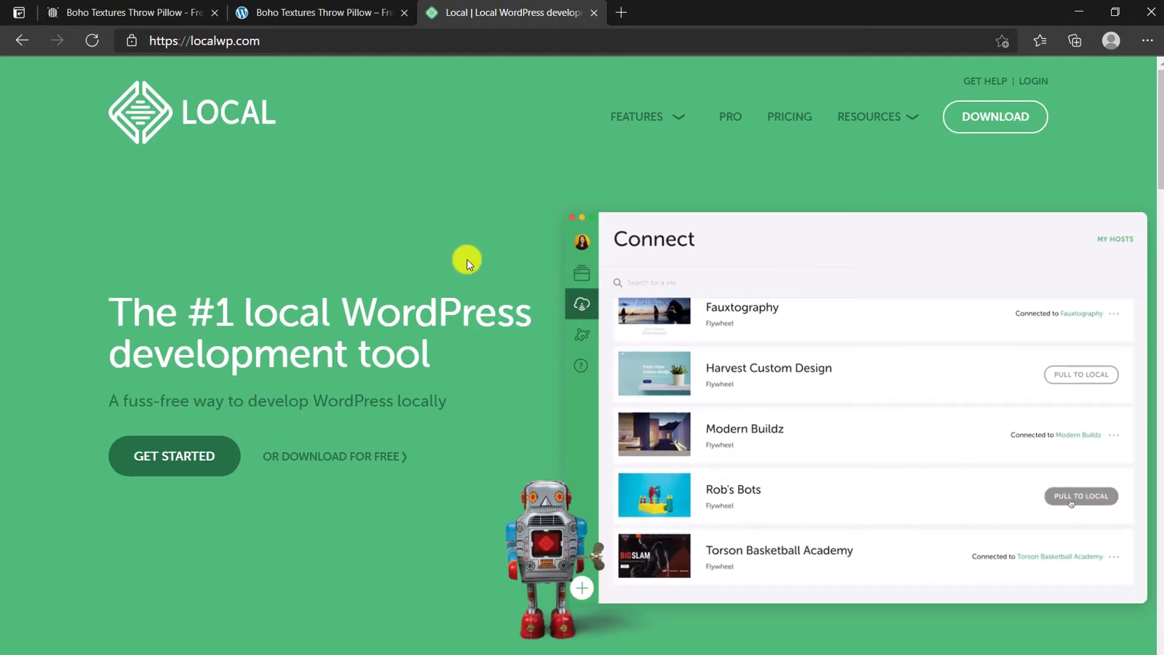
Step: In Local, start a new site named 'Testing Wordpress' with the Preferred environment
key(alt+Tab)
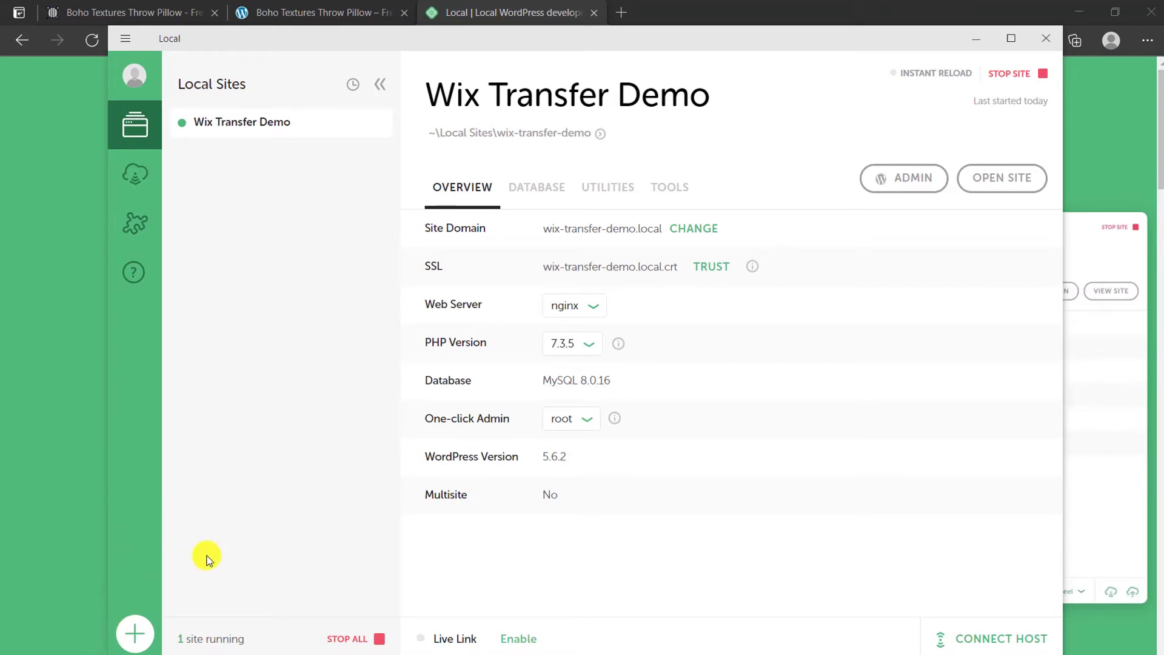
click(122, 640)
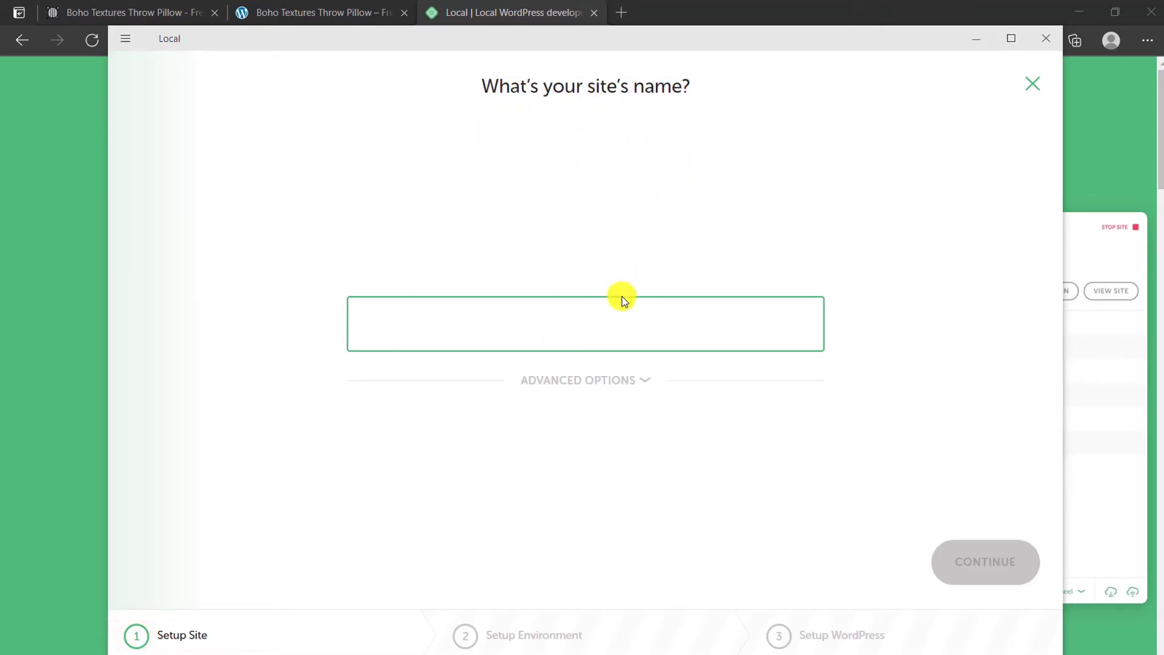
click(618, 321)
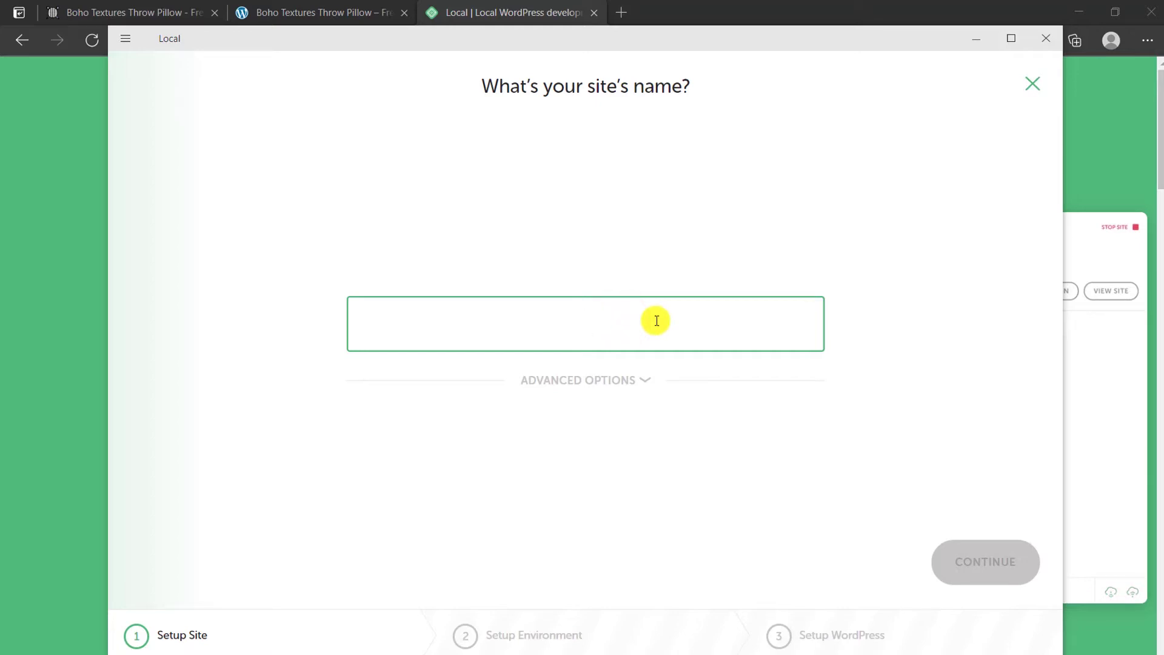
text(Te)
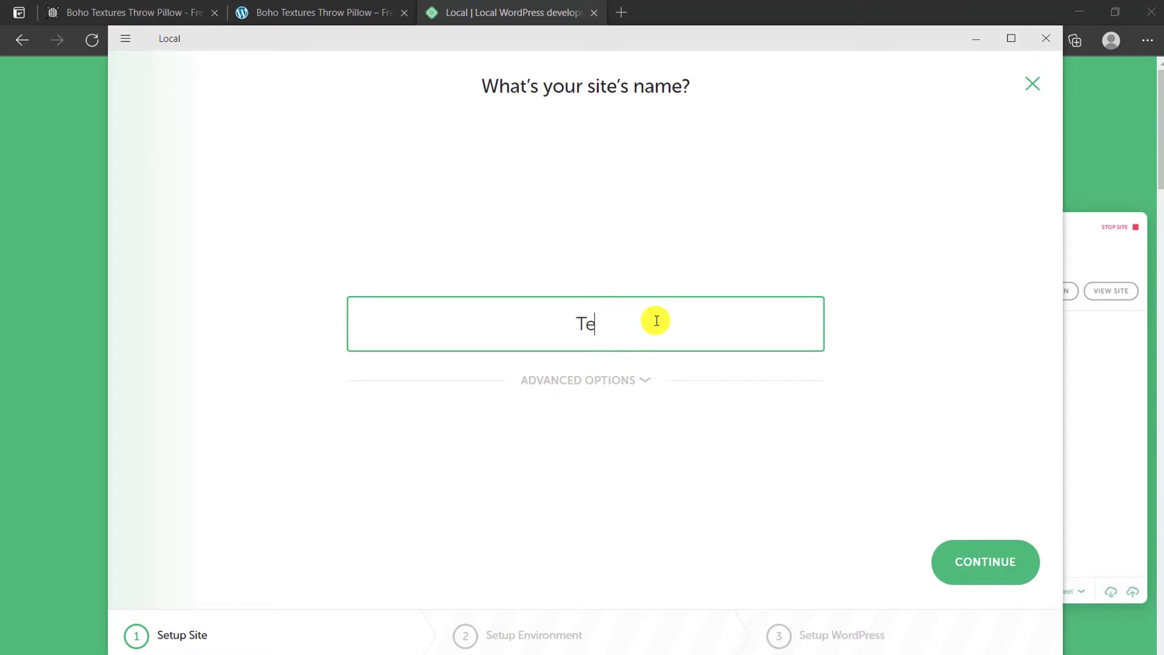
text(sting Wordpress)
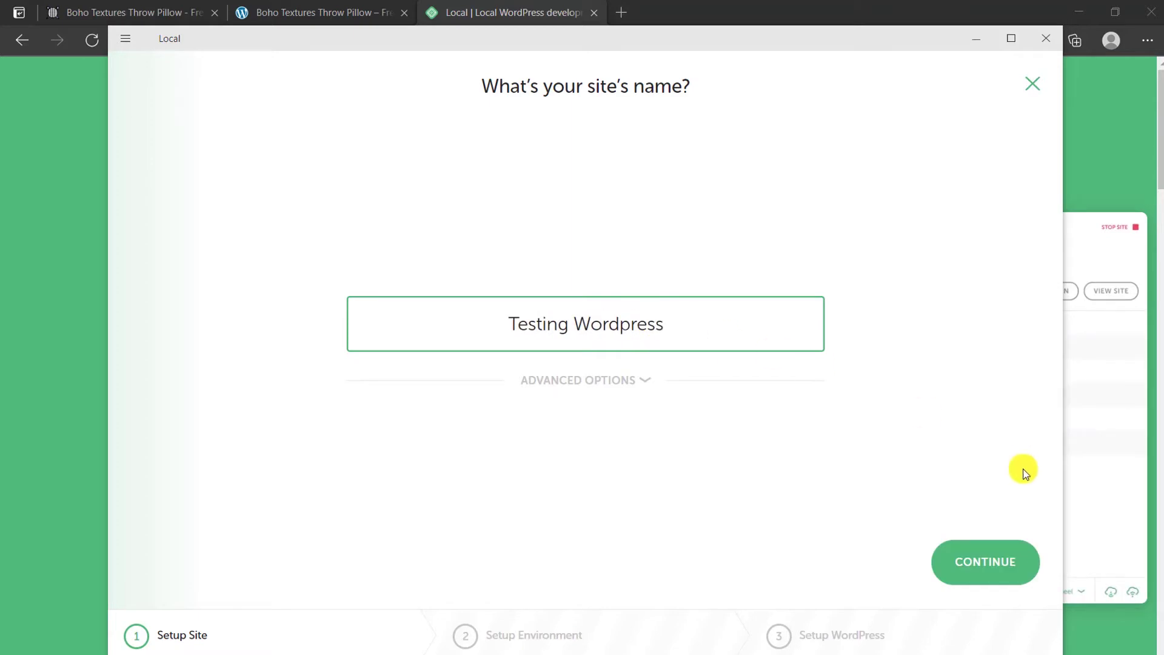
click(998, 561)
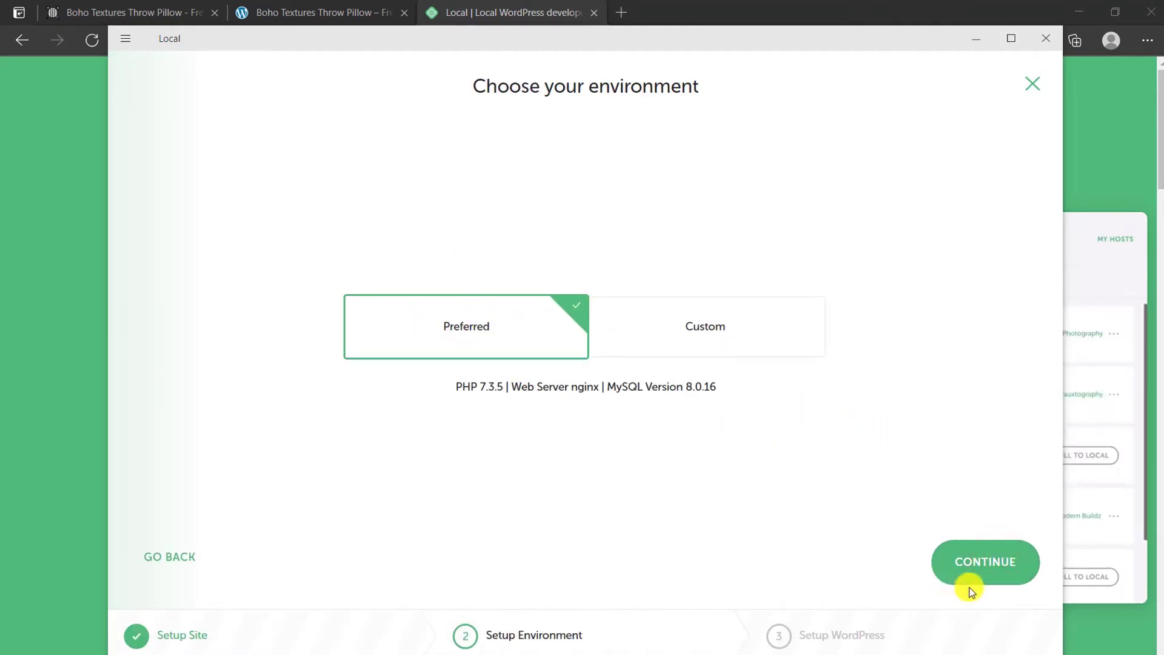
click(987, 561)
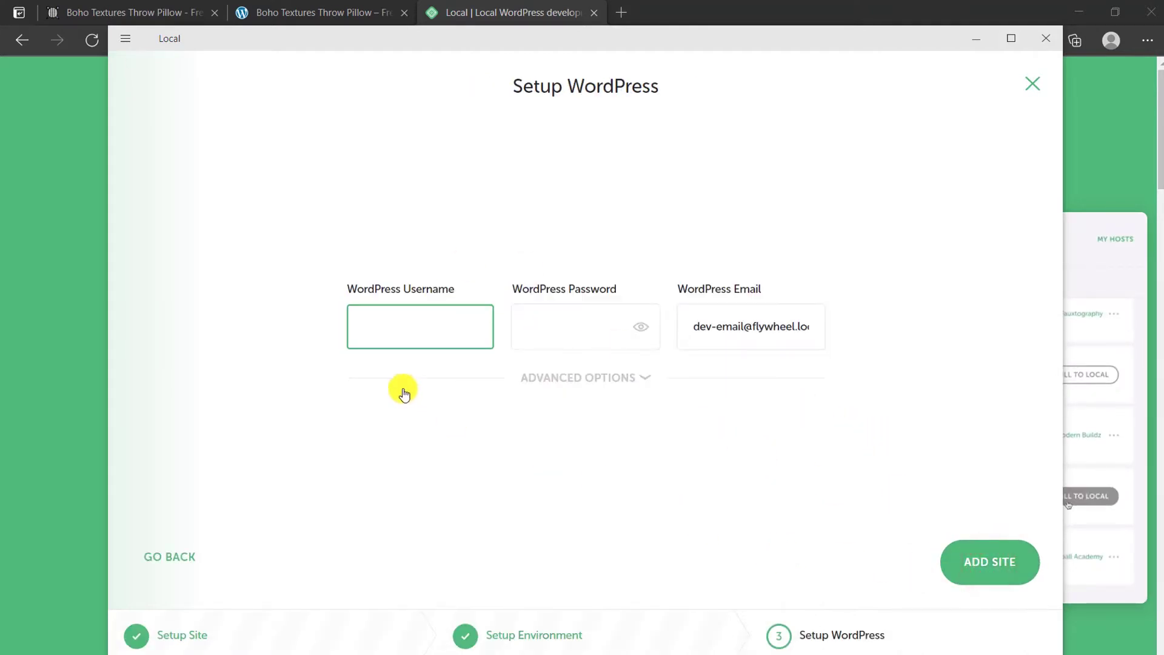
Step: Fill in the WordPress username and password, select the default e-mail, then cancel the setup
click(393, 332)
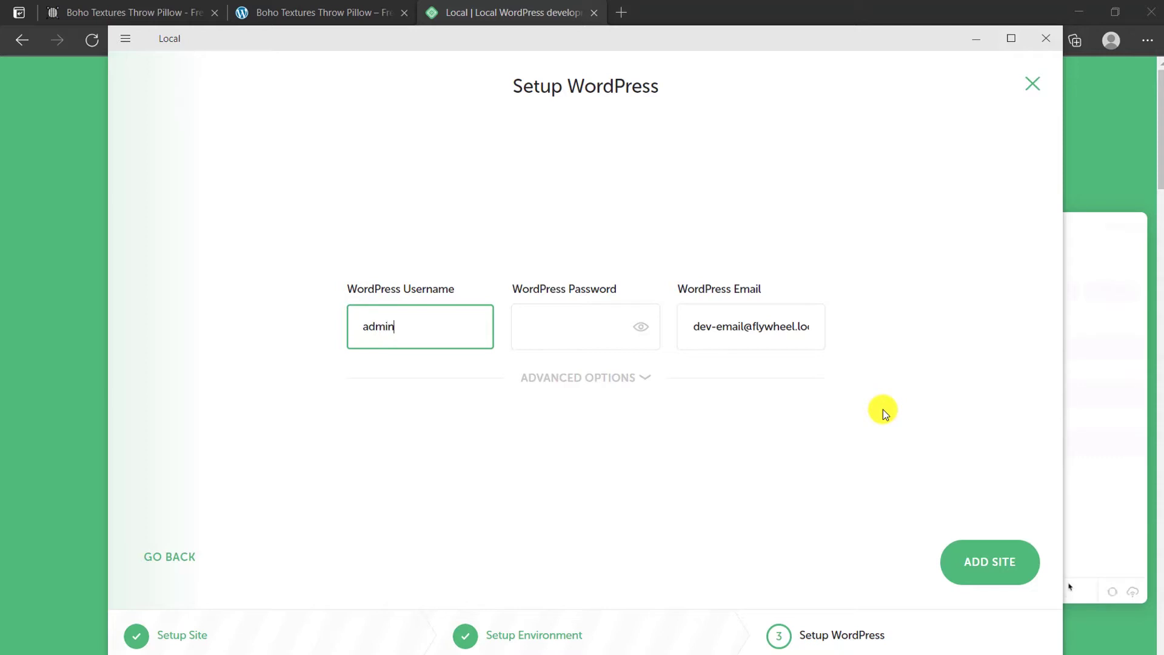
key(Tab)
text(ad)
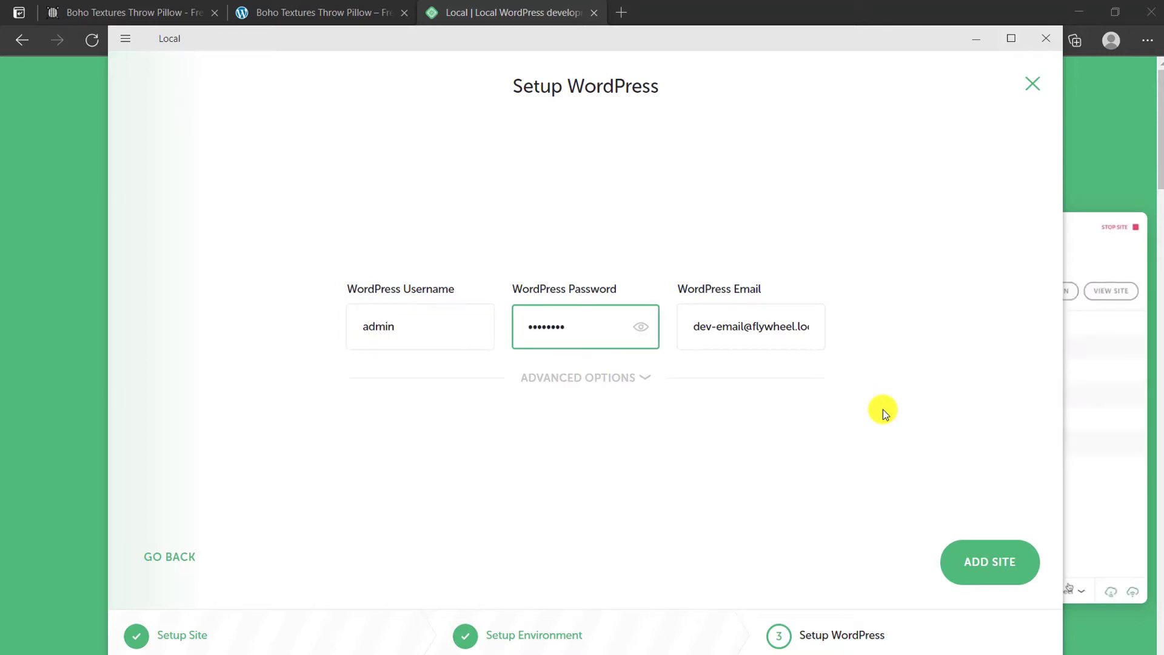
click(642, 329)
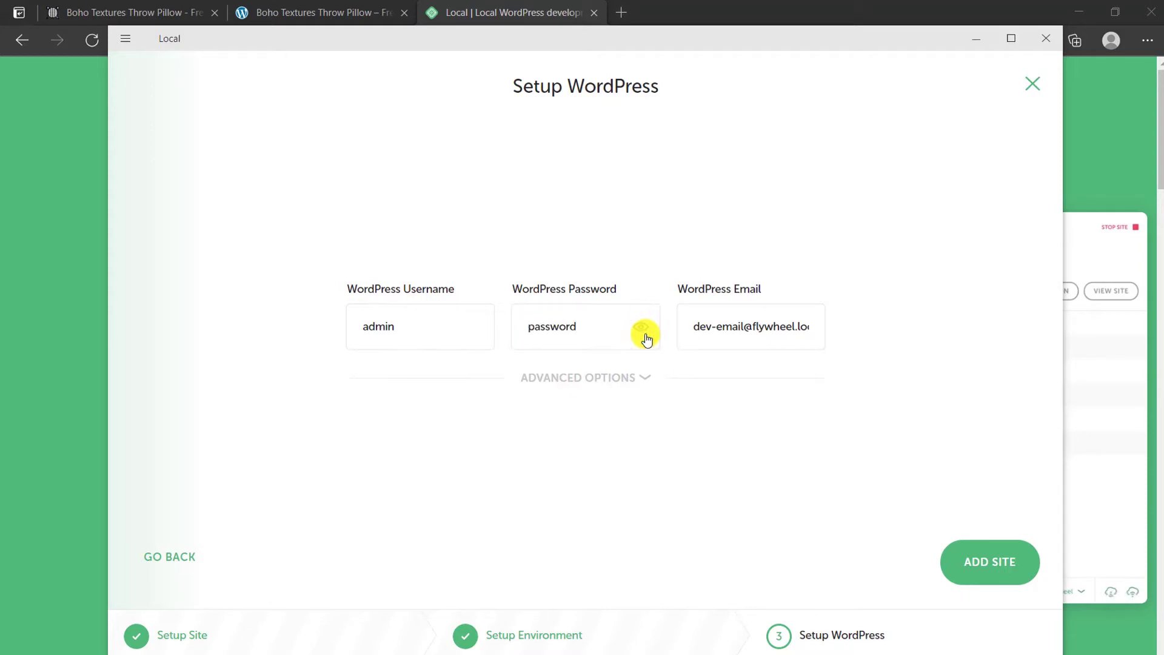
click(641, 327)
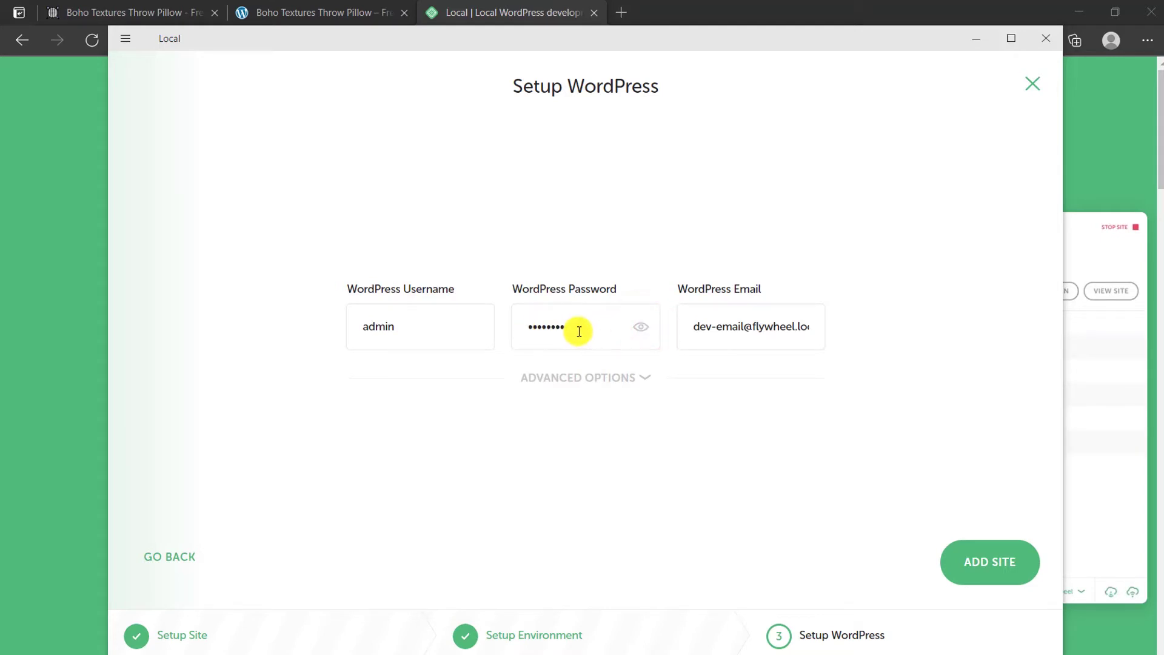
drag(694, 327, 817, 327)
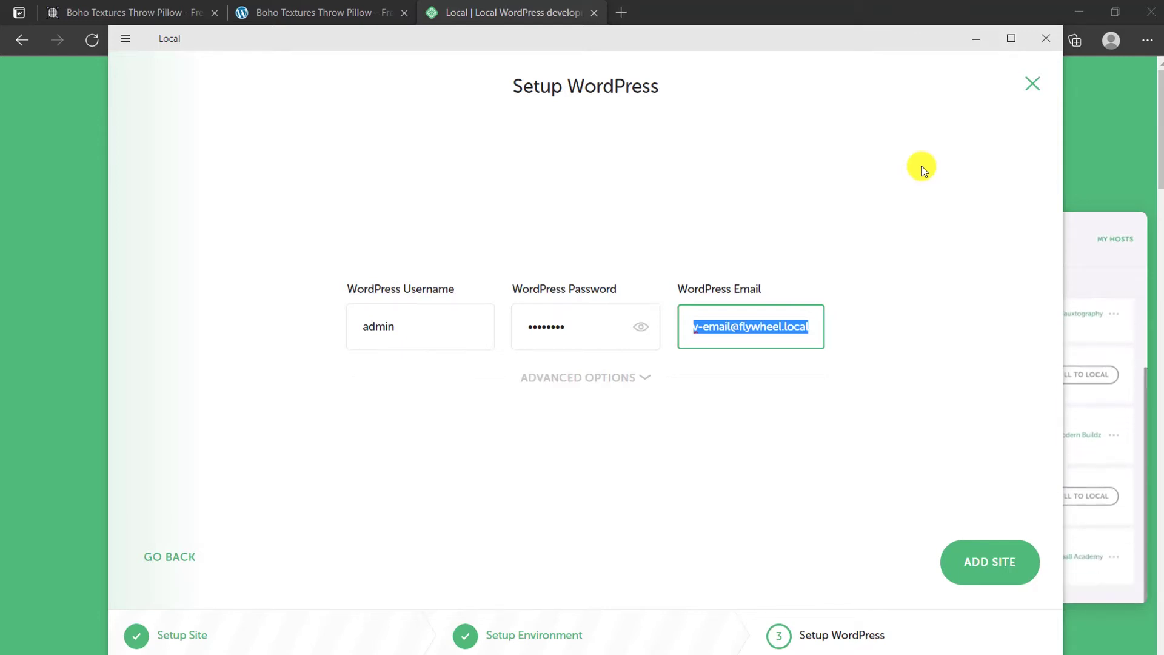
click(1030, 91)
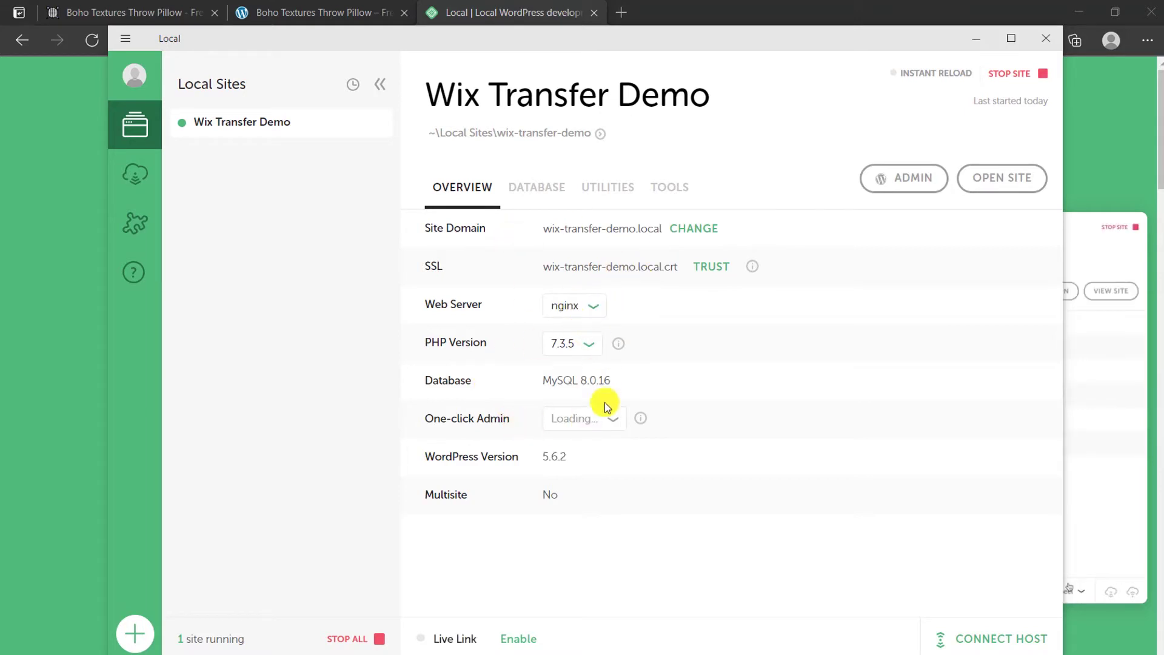
Step: Keep root as the one-click admin user and open the Wix Transfer Demo's WordPress admin
click(590, 421)
click(610, 418)
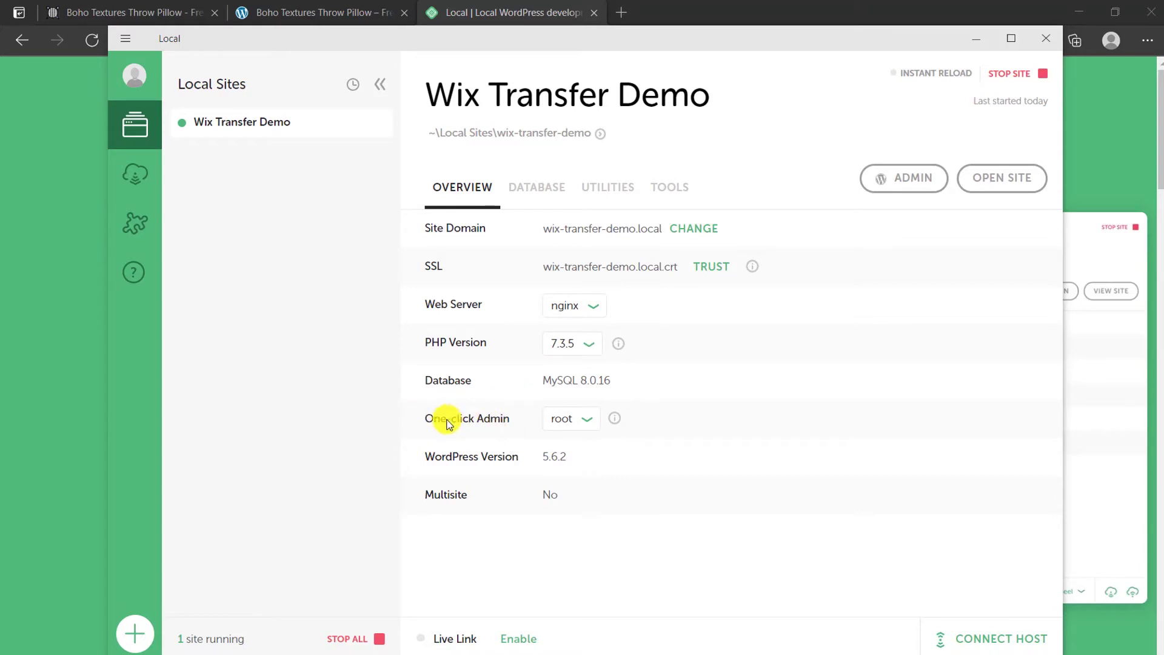
click(593, 420)
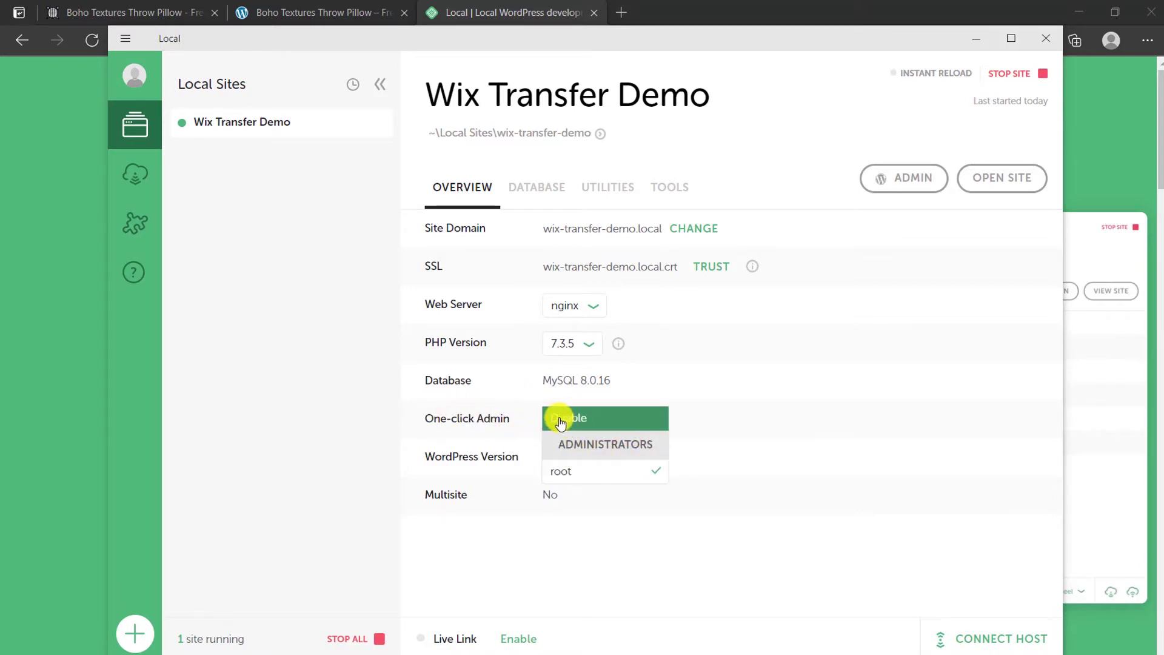
click(599, 475)
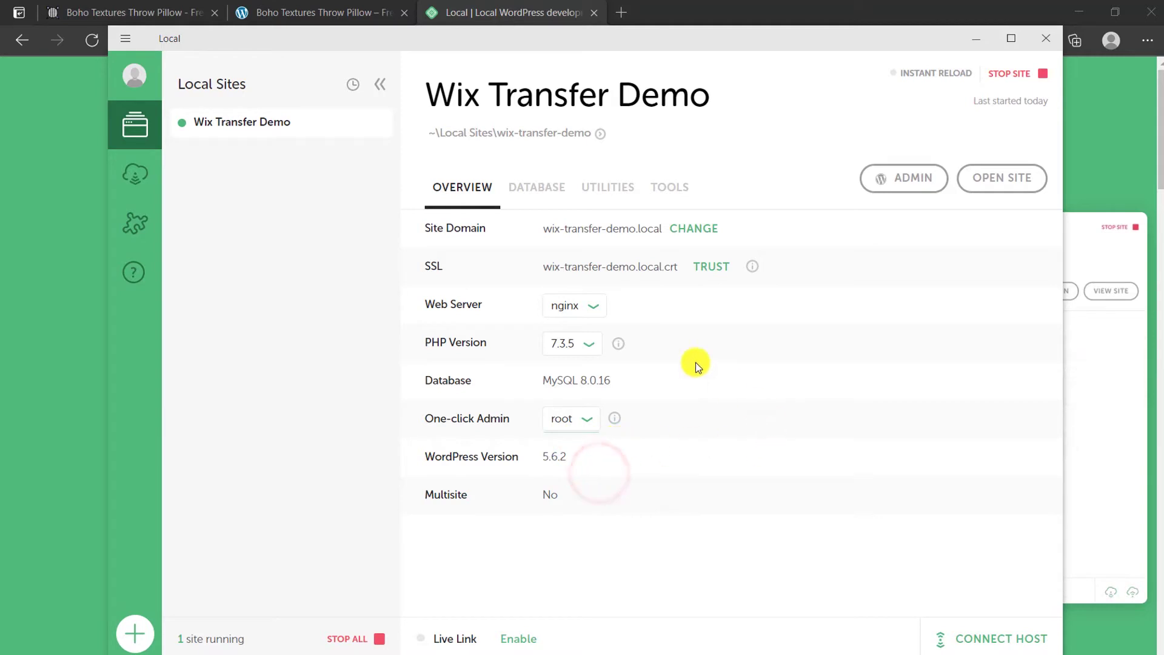
click(909, 180)
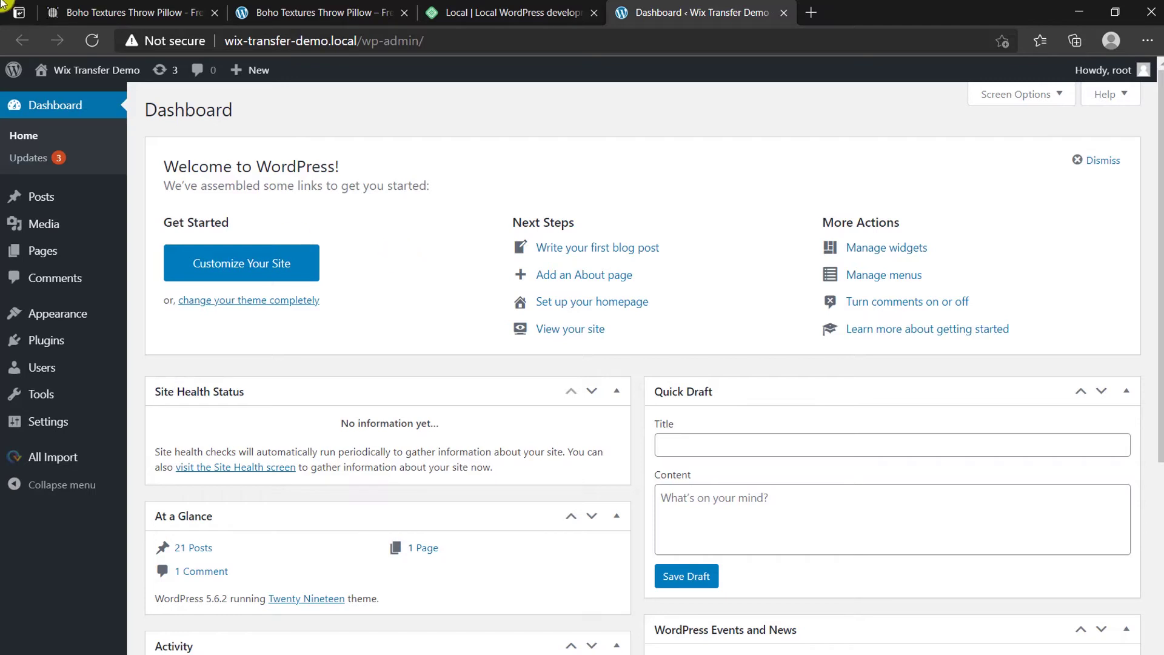
Step: Open wix-transfer-demo.local in a new tab, scroll through its posts, then return to the Dashboard
mouse_move(54, 71)
right_click(56, 103)
click(70, 110)
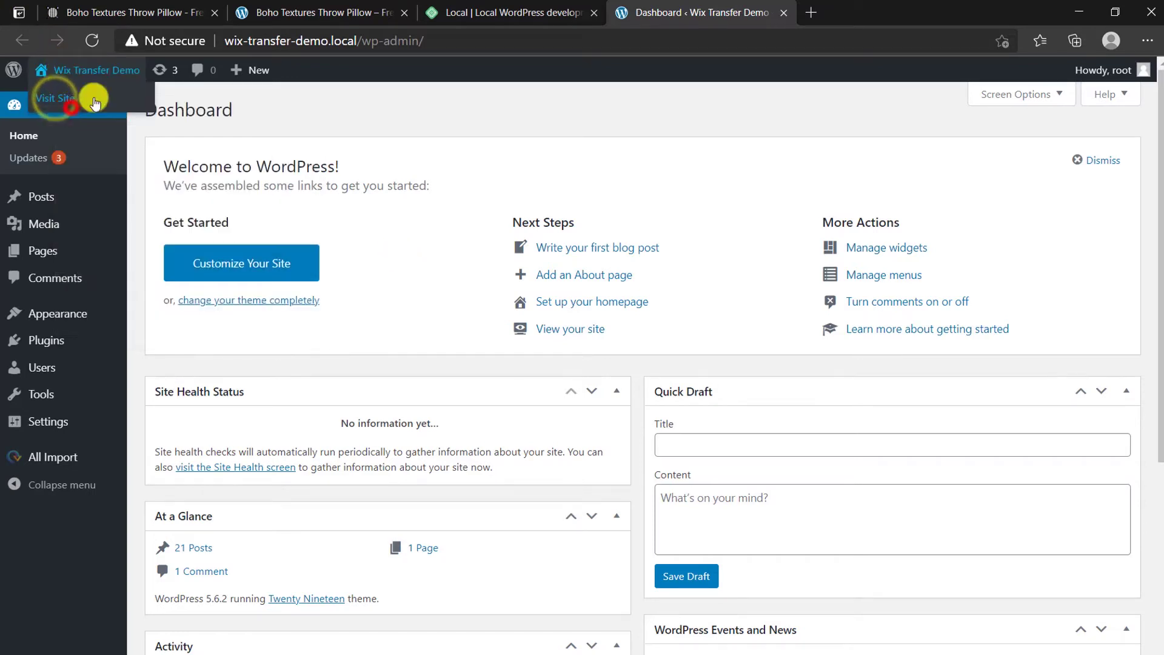
click(872, 8)
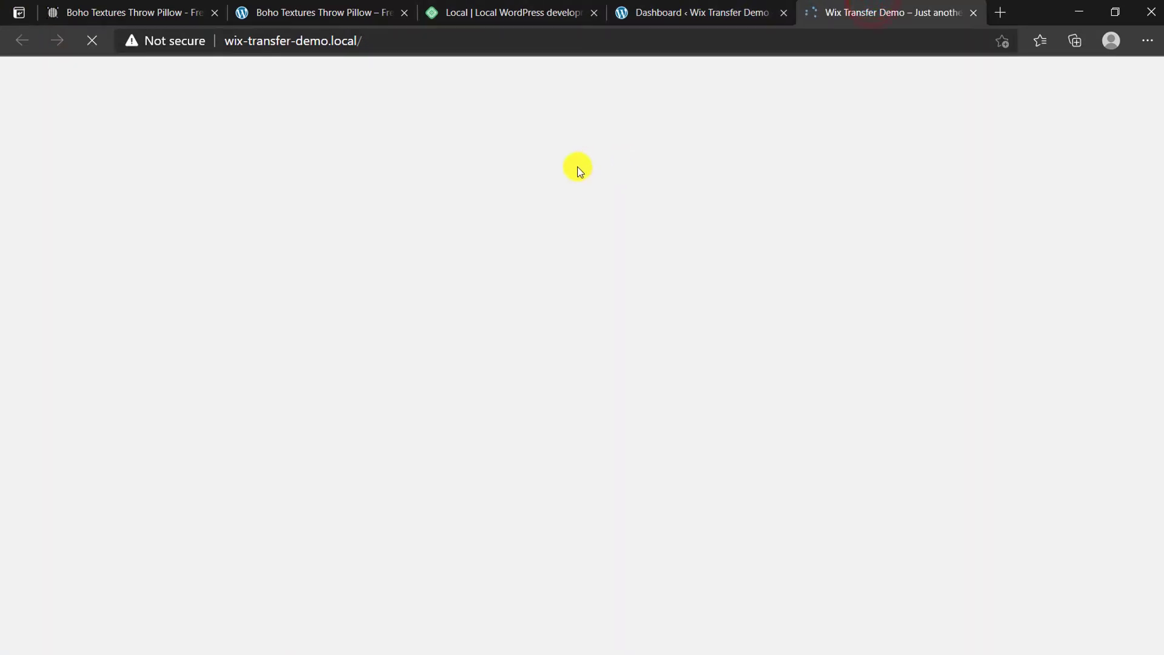
scroll(711, 269, down, 5)
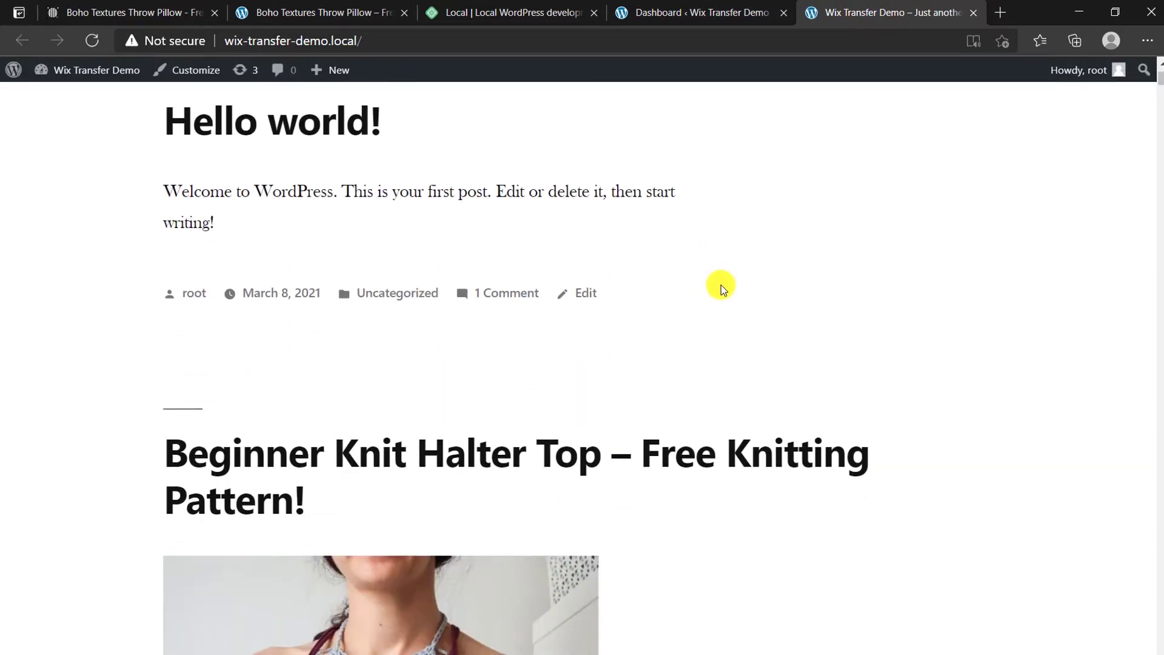
scroll(732, 346, down, 15)
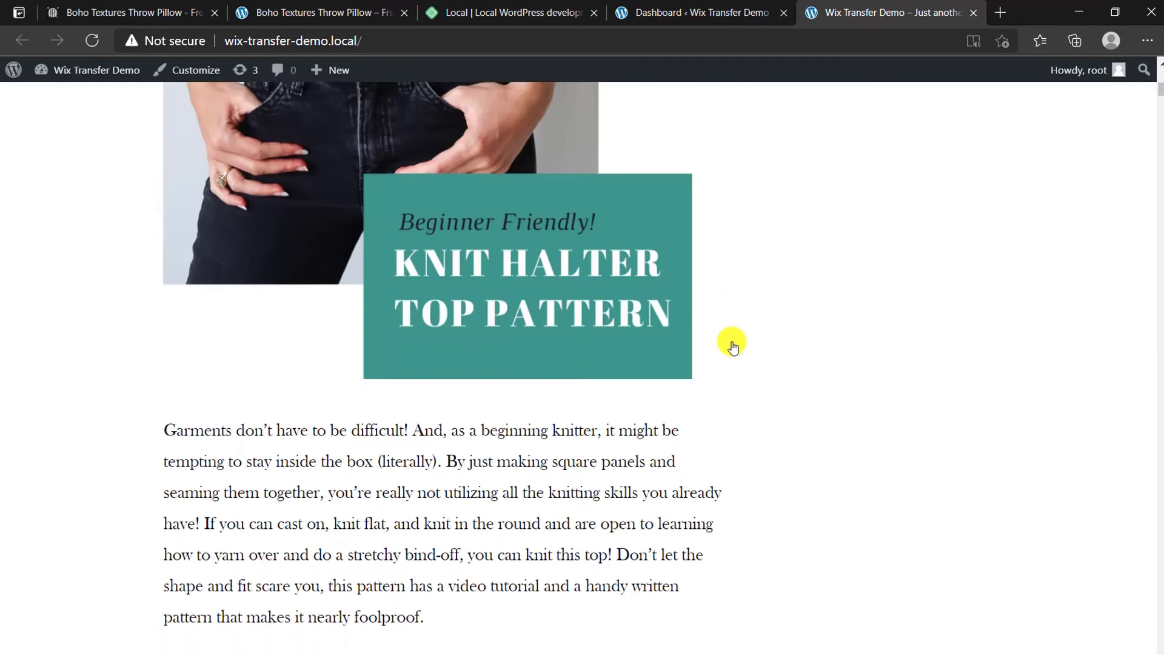
scroll(734, 364, down, 15)
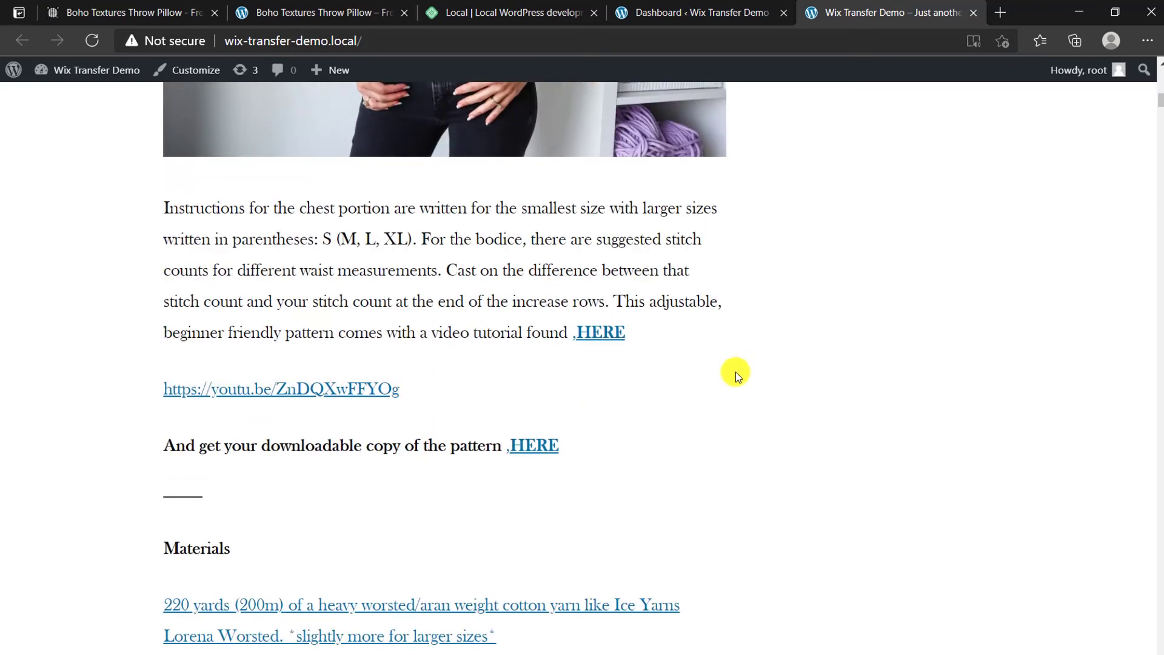
scroll(736, 390, down, 5)
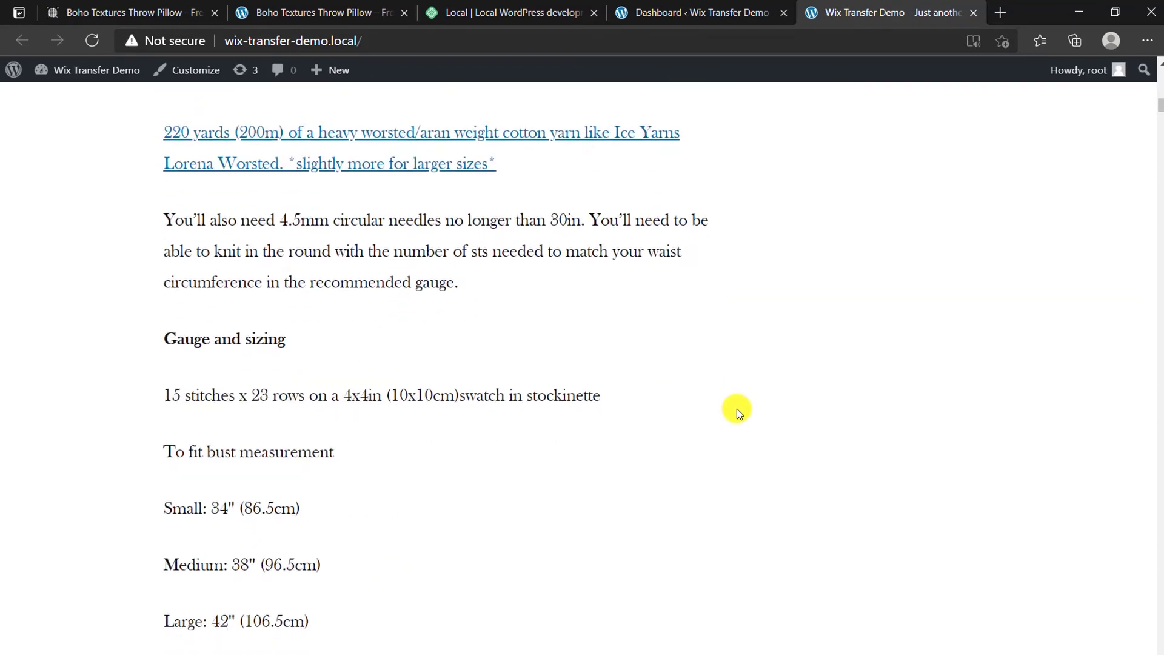
click(736, 9)
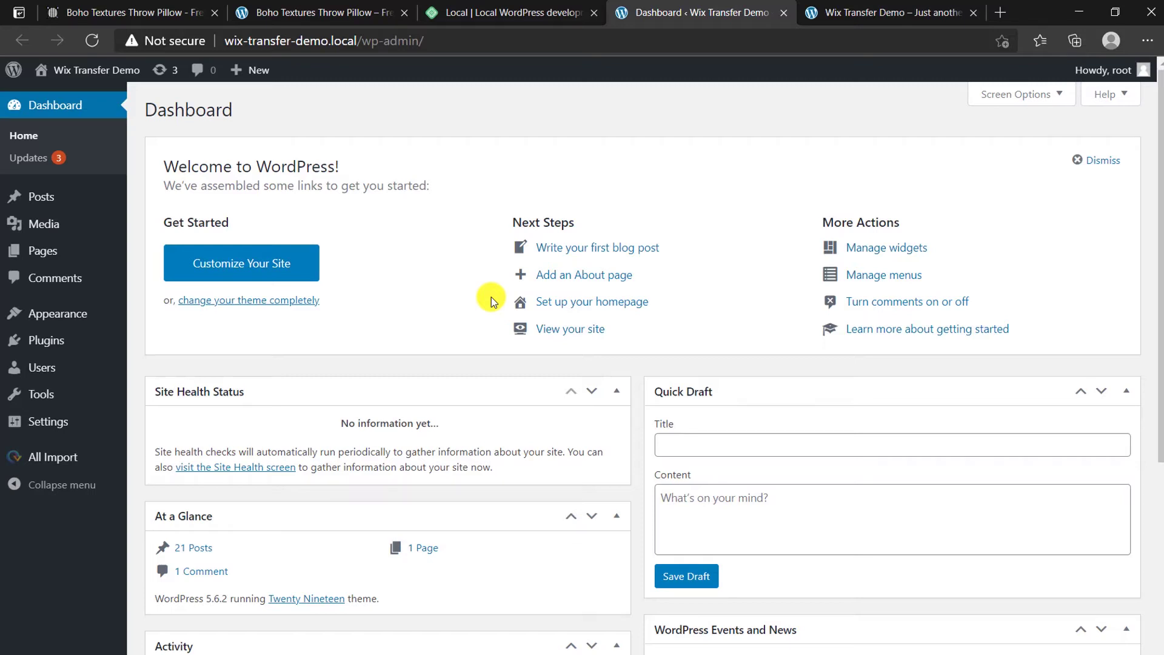
Step: From the Boho Textures Throw Pillow post, open the blog's RSS feed blog-feed.xml
click(137, 12)
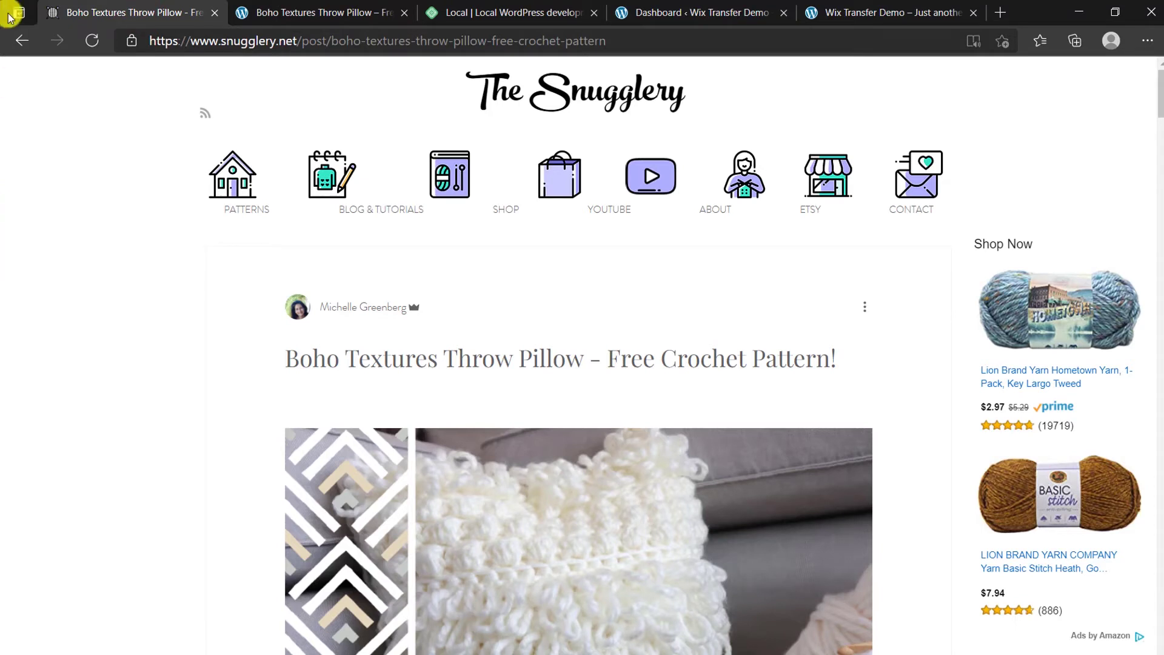
click(205, 113)
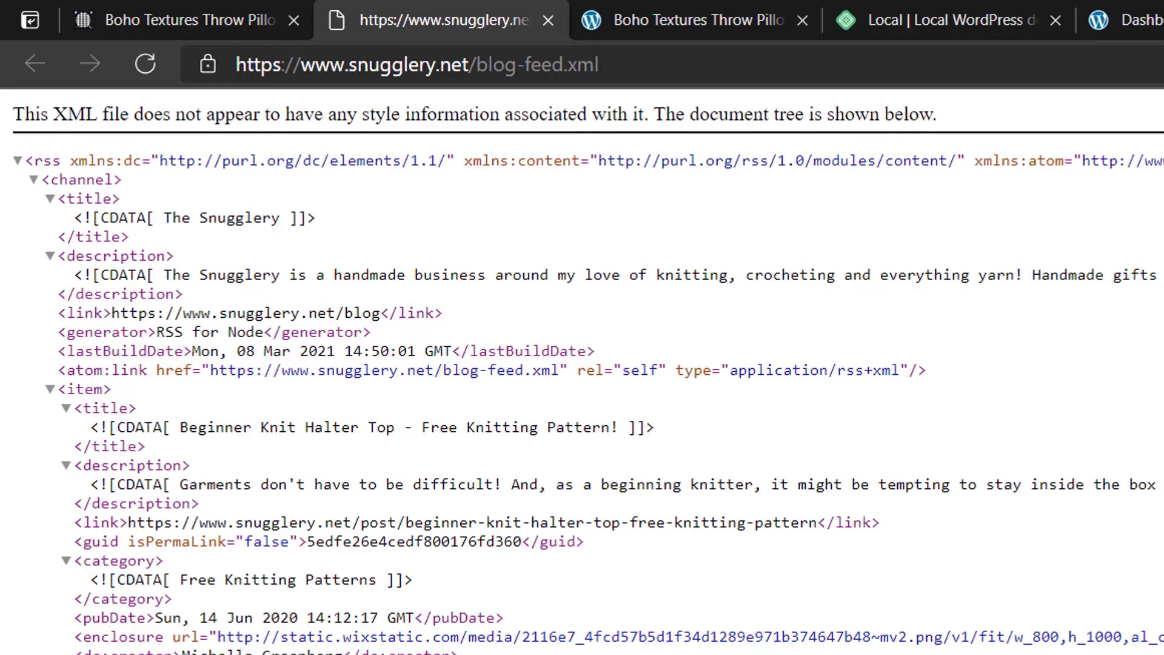
click(223, 16)
mouse_move(391, 340)
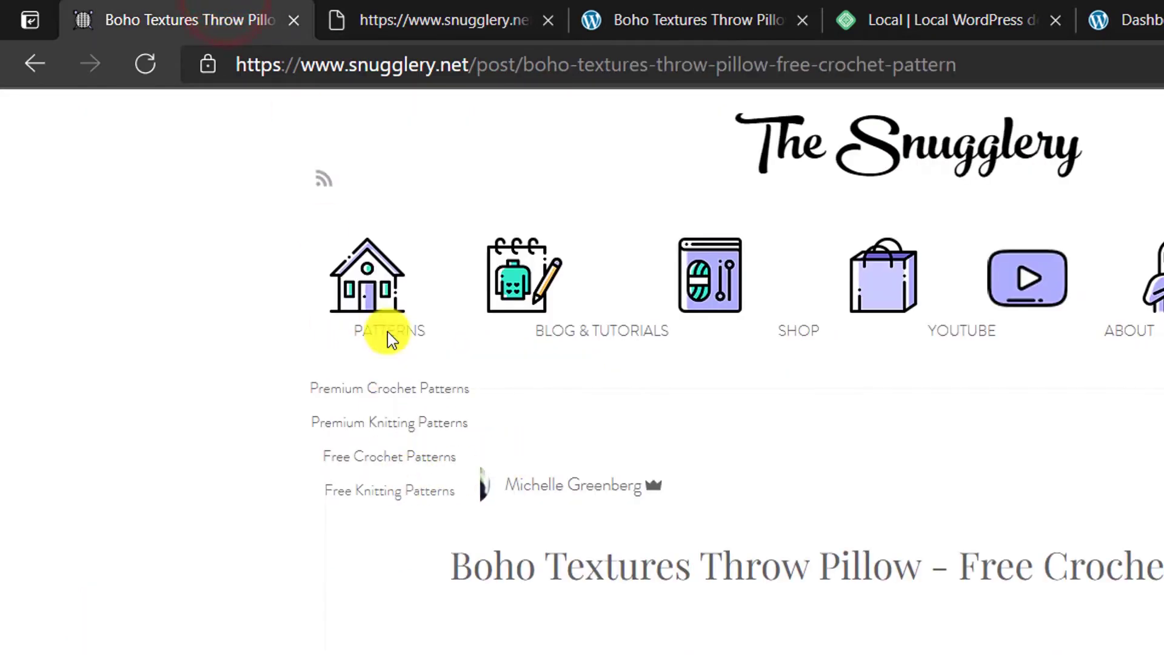
click(385, 9)
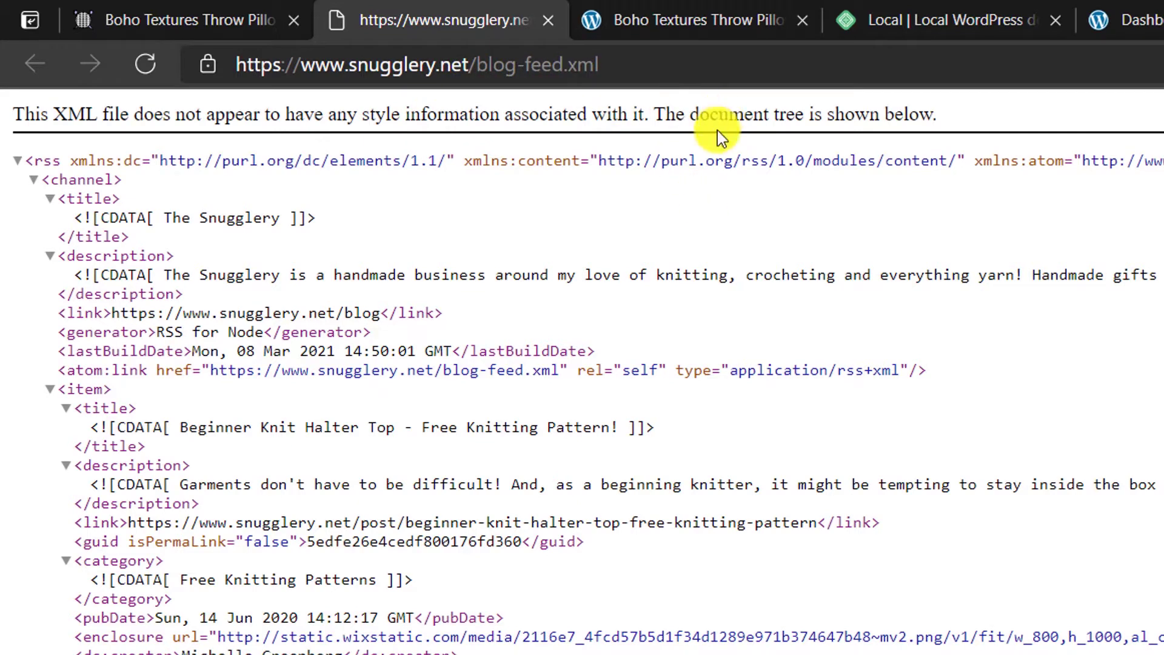
Step: Save the RSS feed page into Downloads as blog-feed (1).xml
right_click(736, 236)
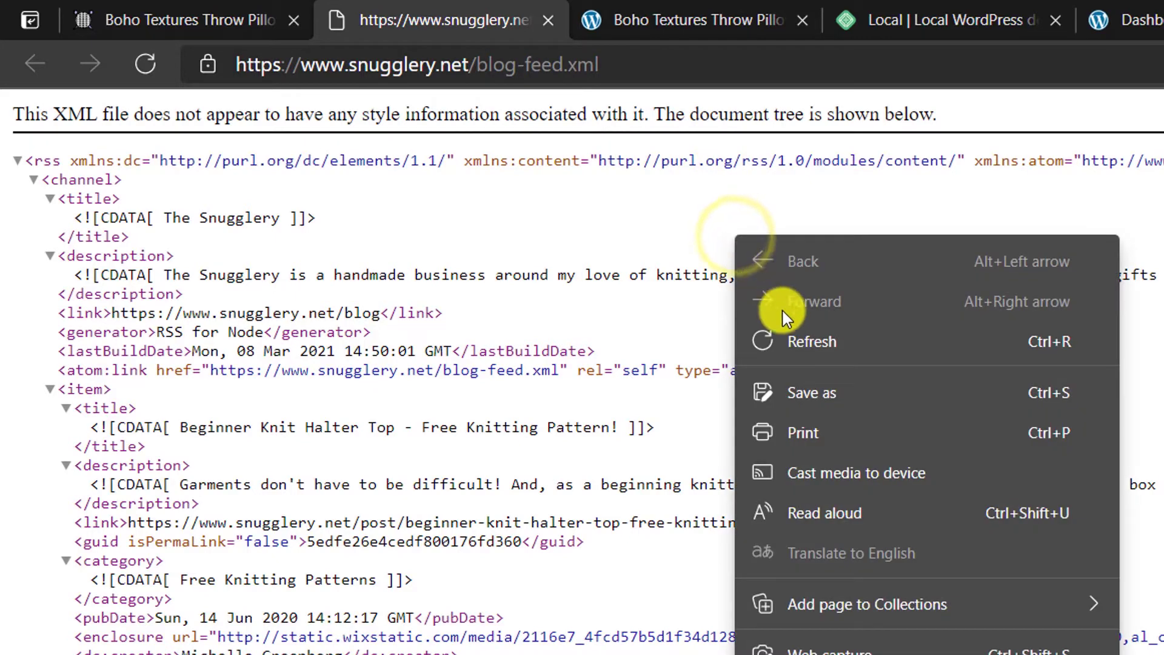
click(802, 393)
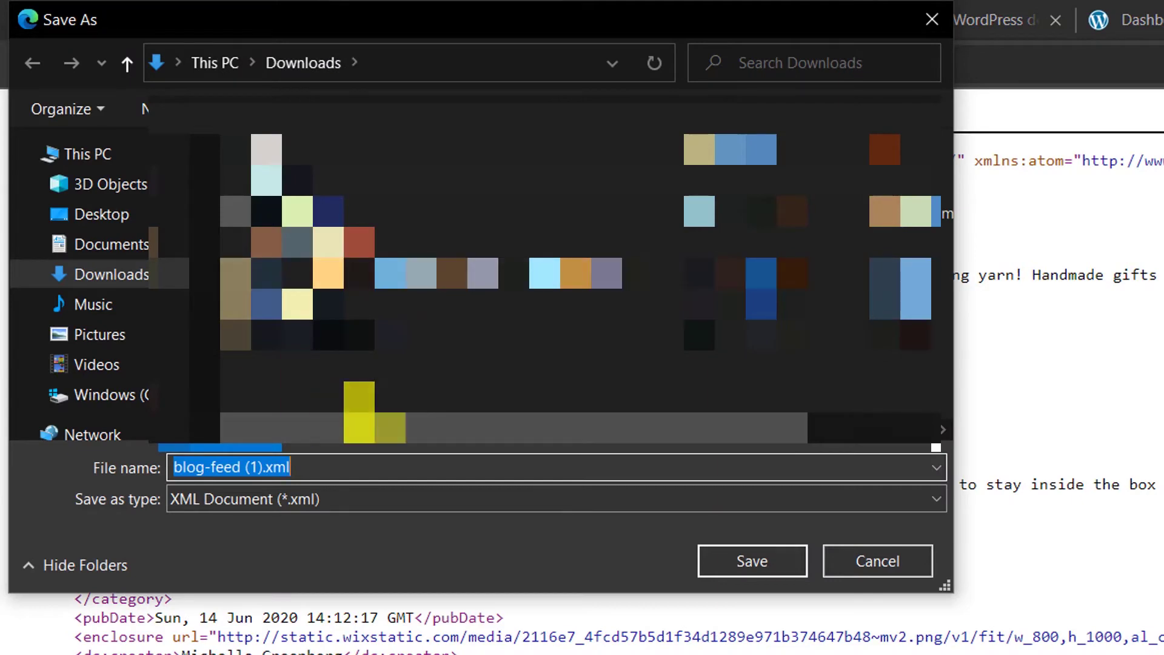
click(746, 560)
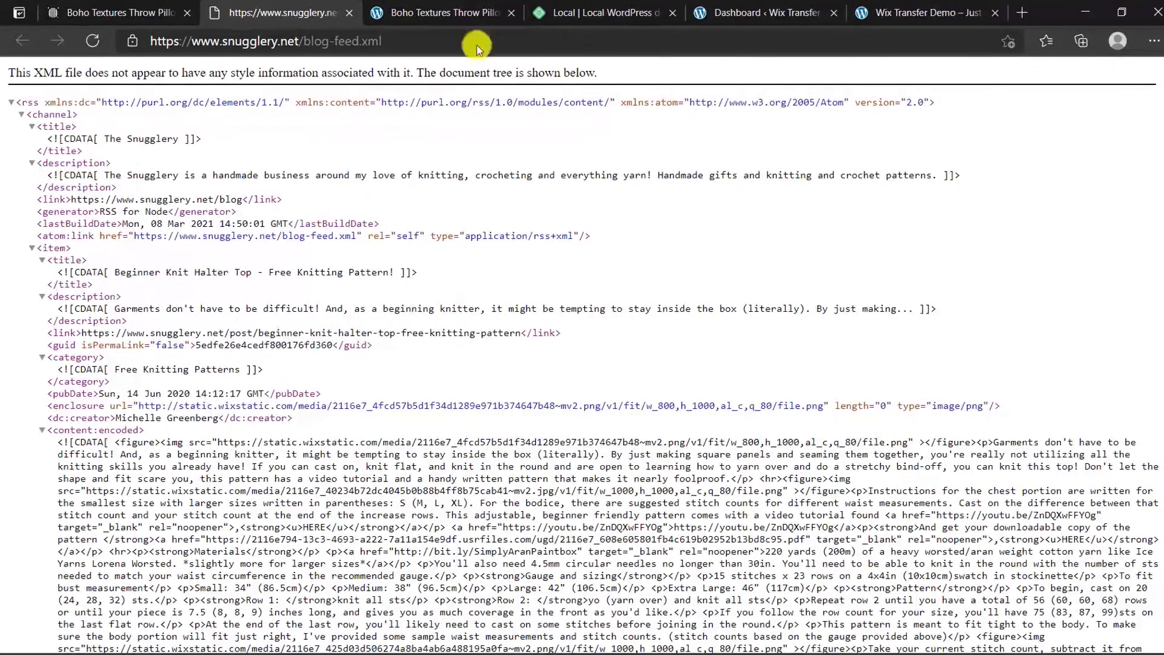
Step: Search new plugins for 'all import', then install and activate All-in-One WP Migration
click(745, 13)
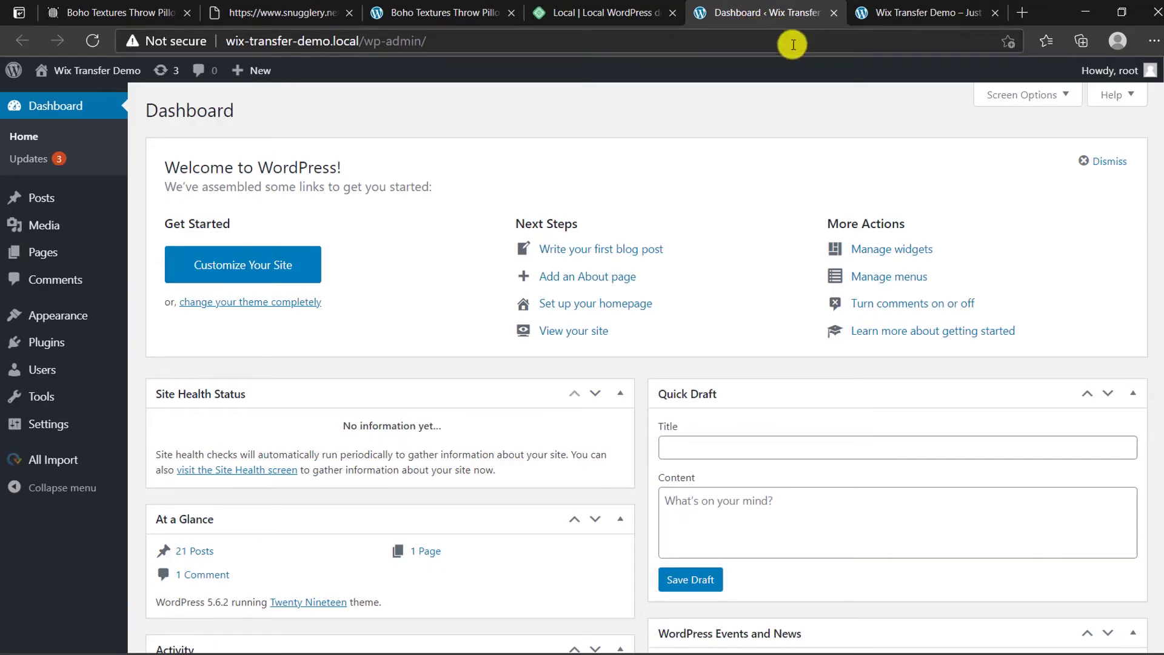
mouse_move(48, 353)
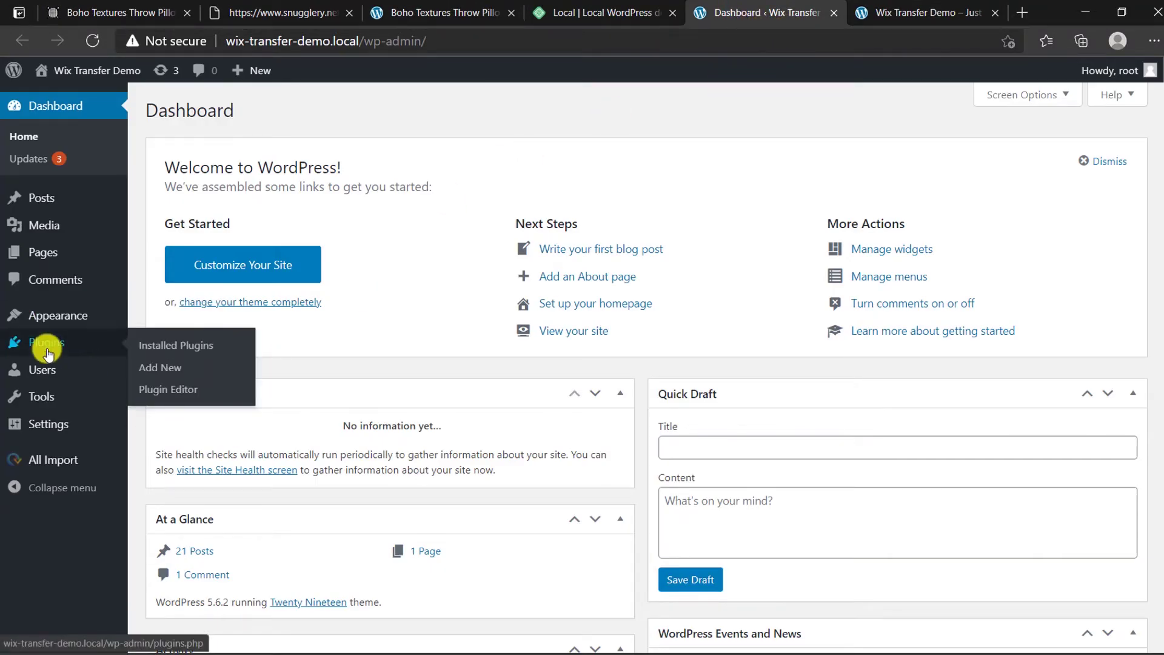
click(163, 368)
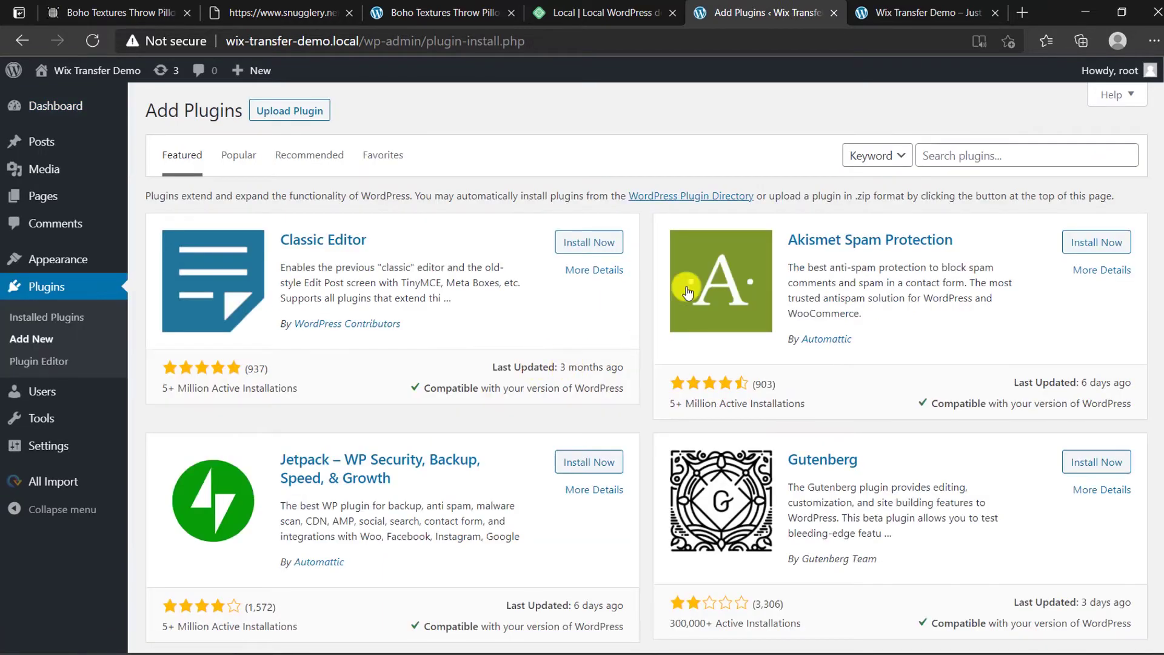
click(980, 161)
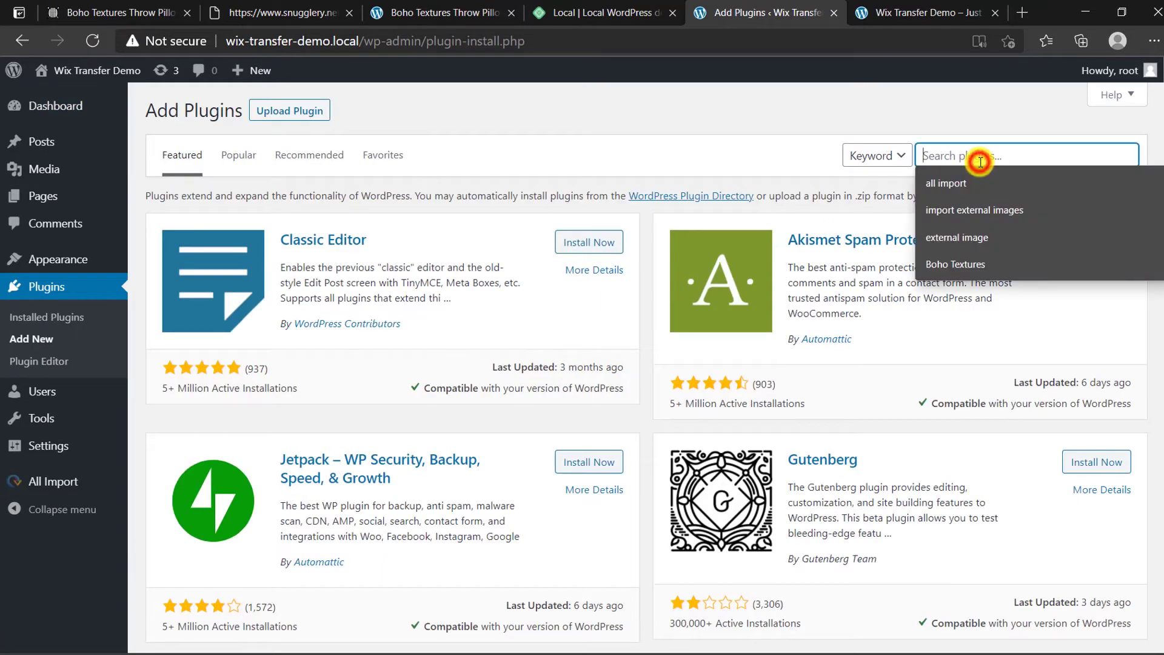
click(951, 184)
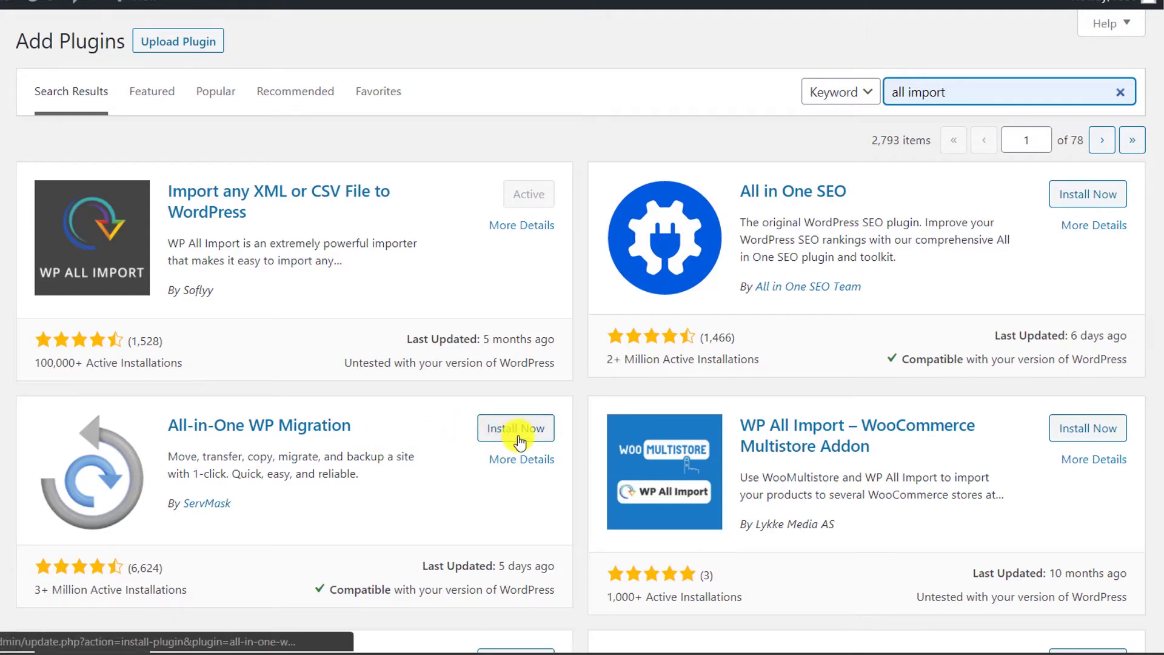
click(520, 435)
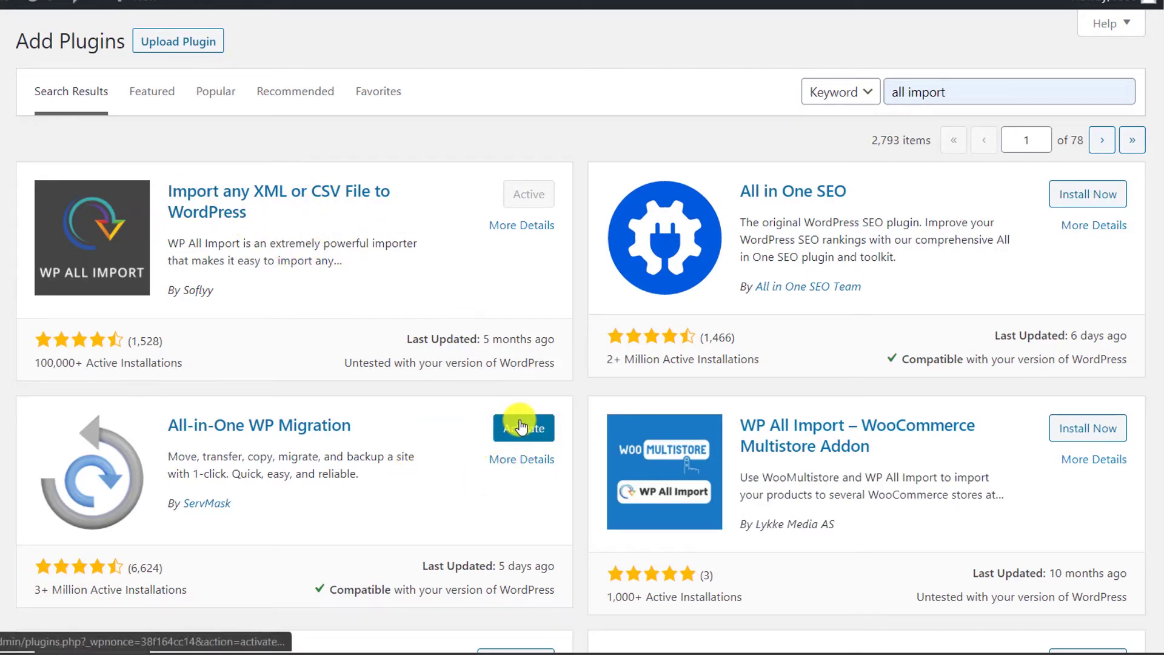
click(521, 424)
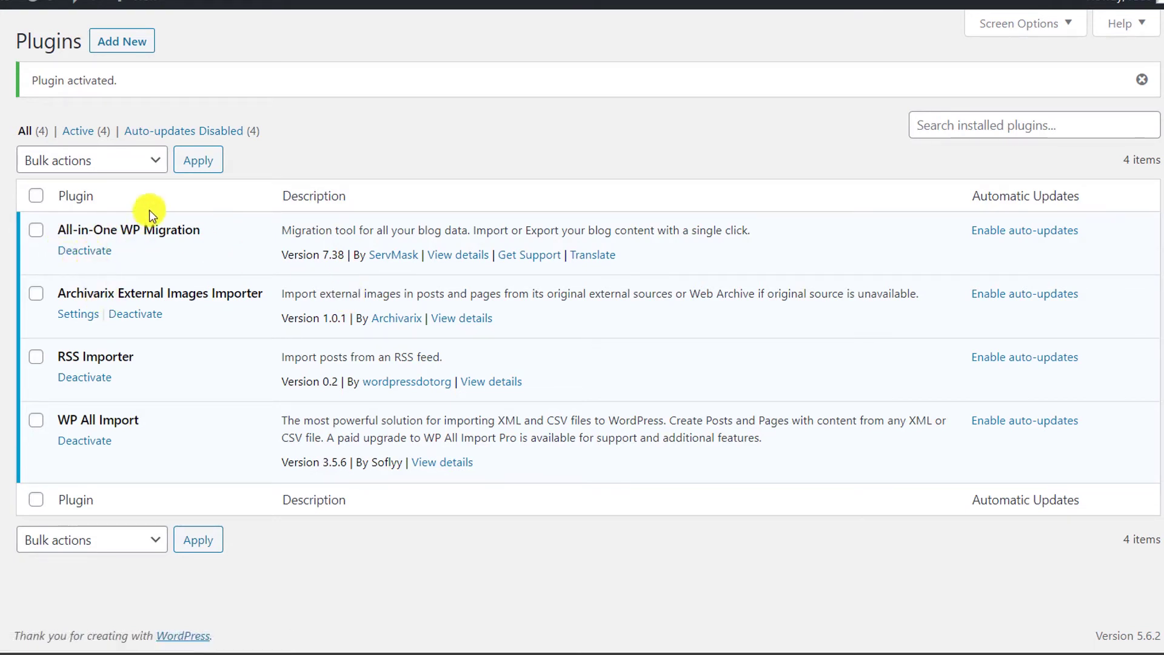
Step: Go to the New Import page under the All Import sidebar menu
click(120, 160)
click(435, 130)
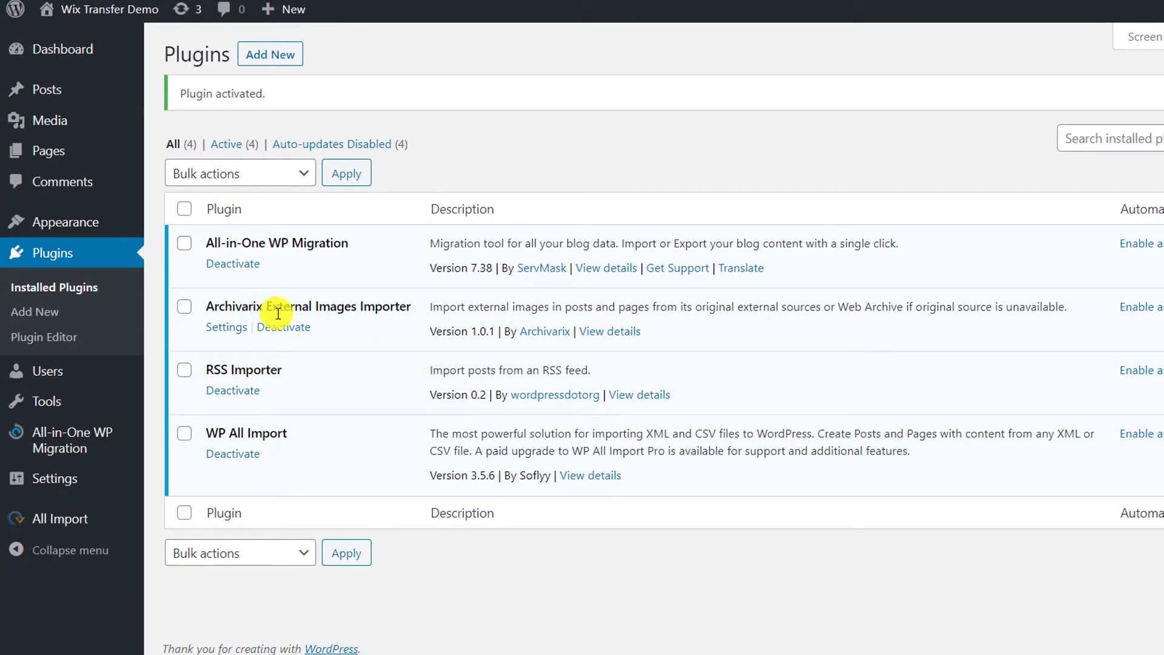
mouse_move(33, 521)
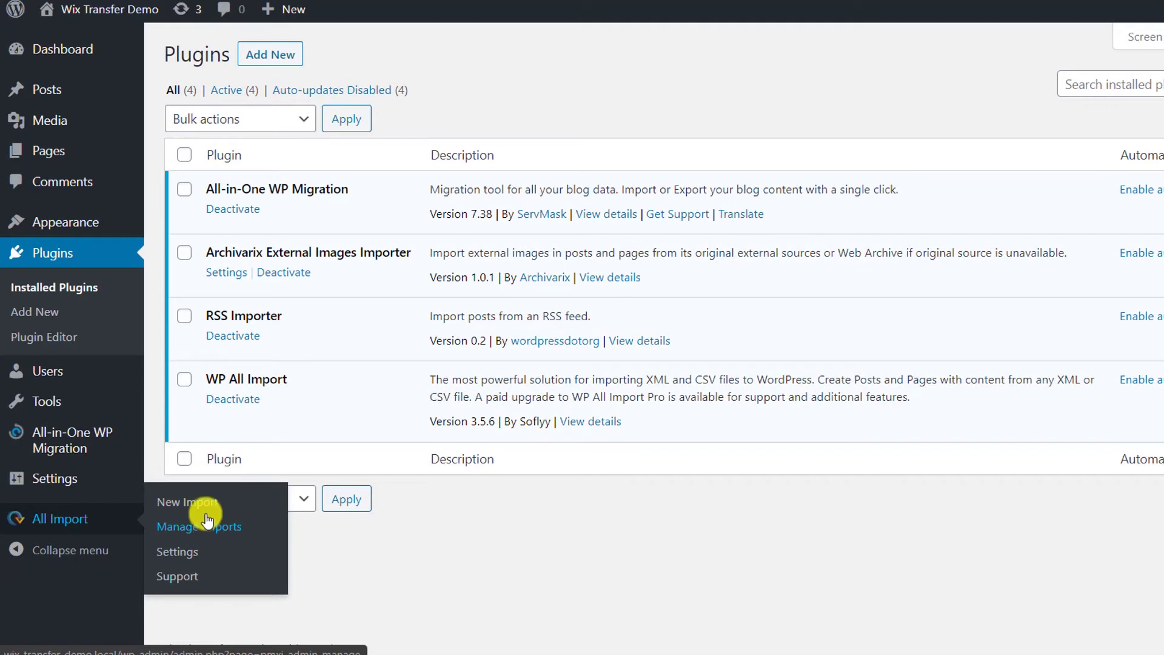
click(270, 511)
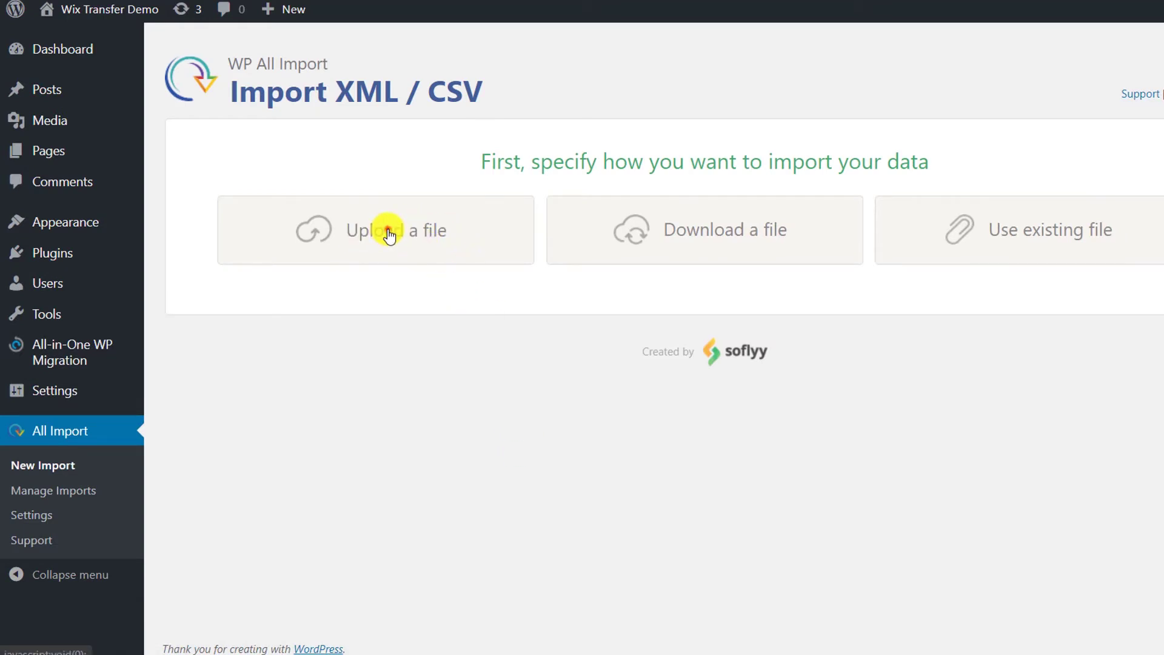
Step: Upload blog-feed (1).xml as new Posts and continue to import step 2
click(389, 234)
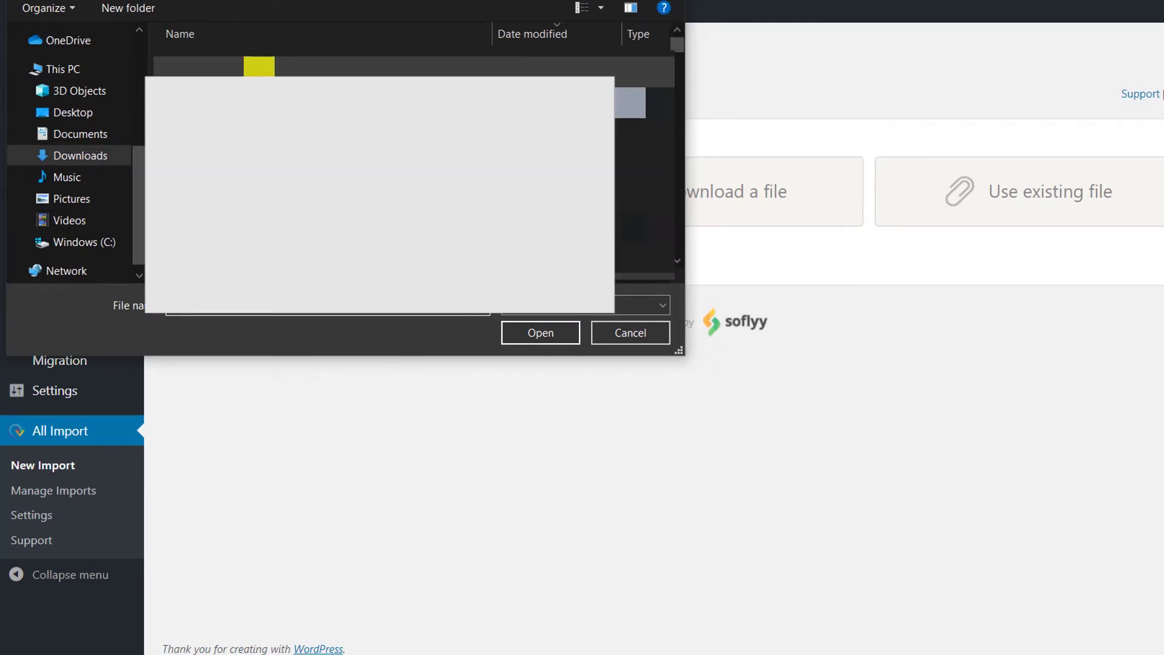
click(258, 76)
click(514, 348)
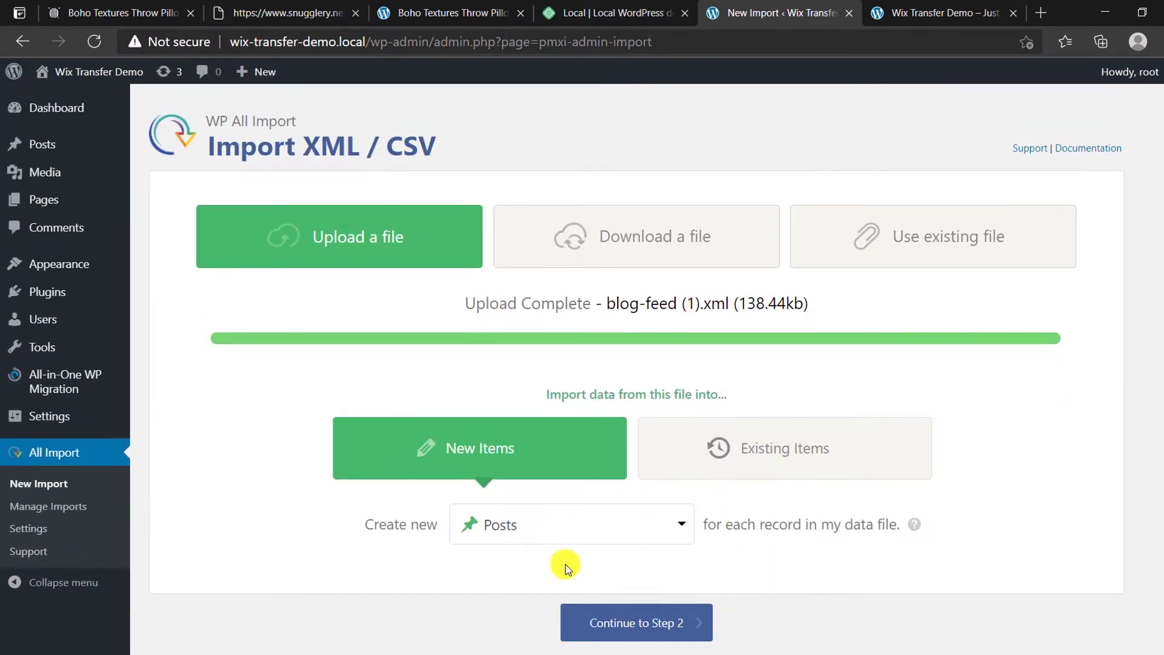
scroll(640, 533, down, 2)
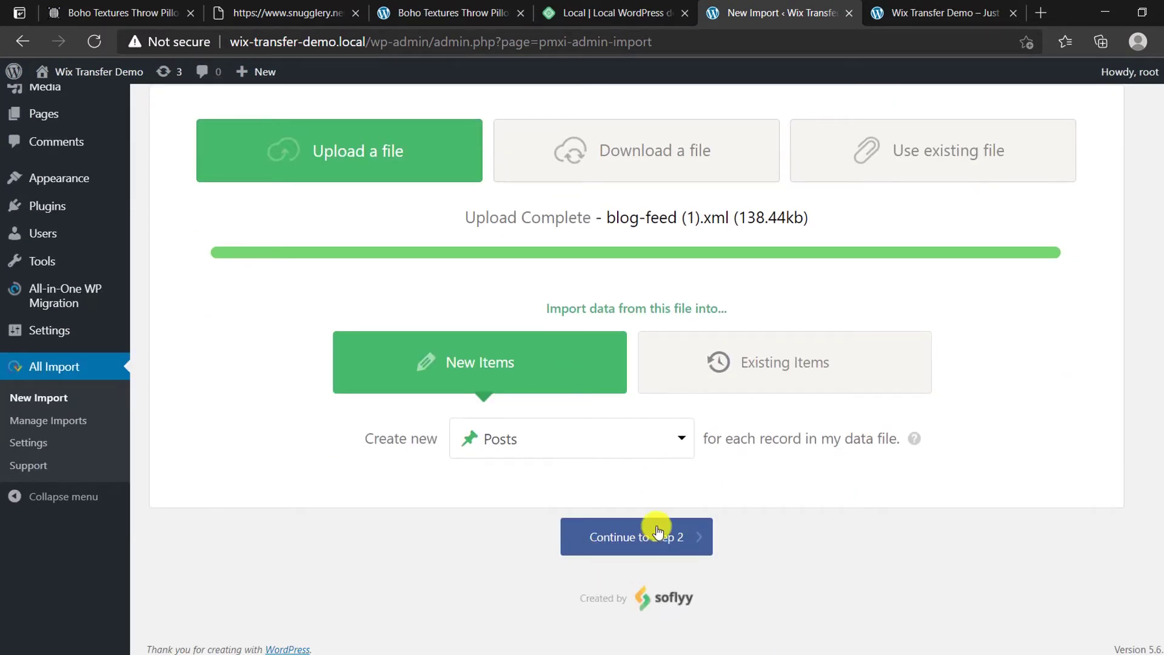
click(657, 536)
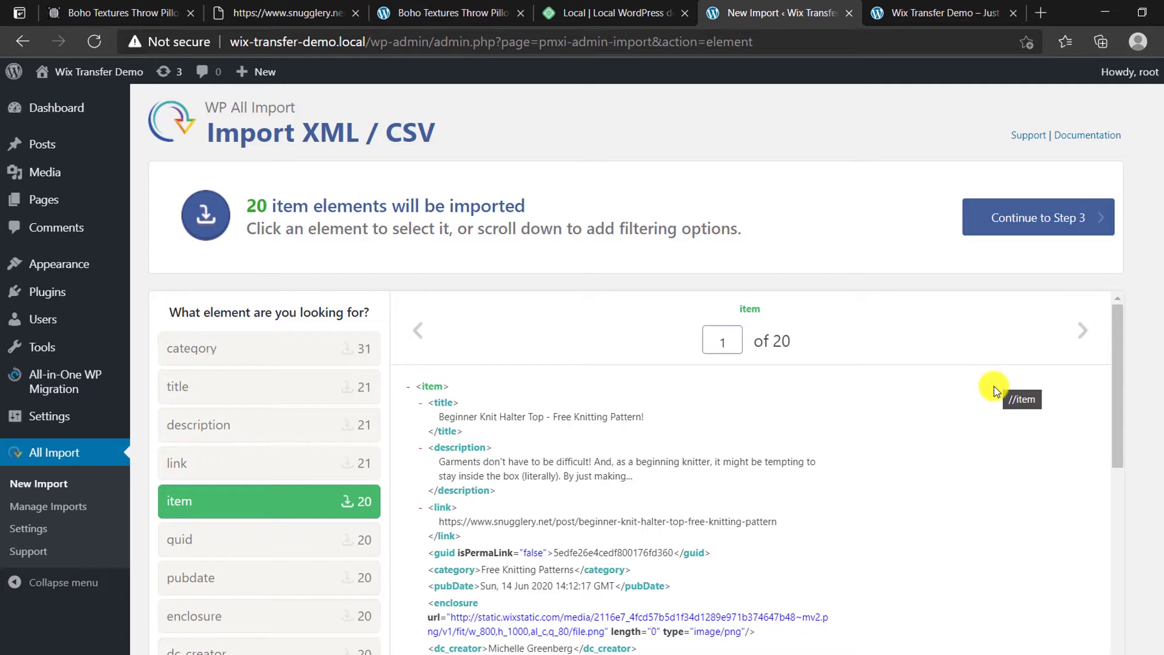
Step: Preview feed items two and three (Boho Textures Throw Pillow), then advance to the Step 3 template
click(1079, 330)
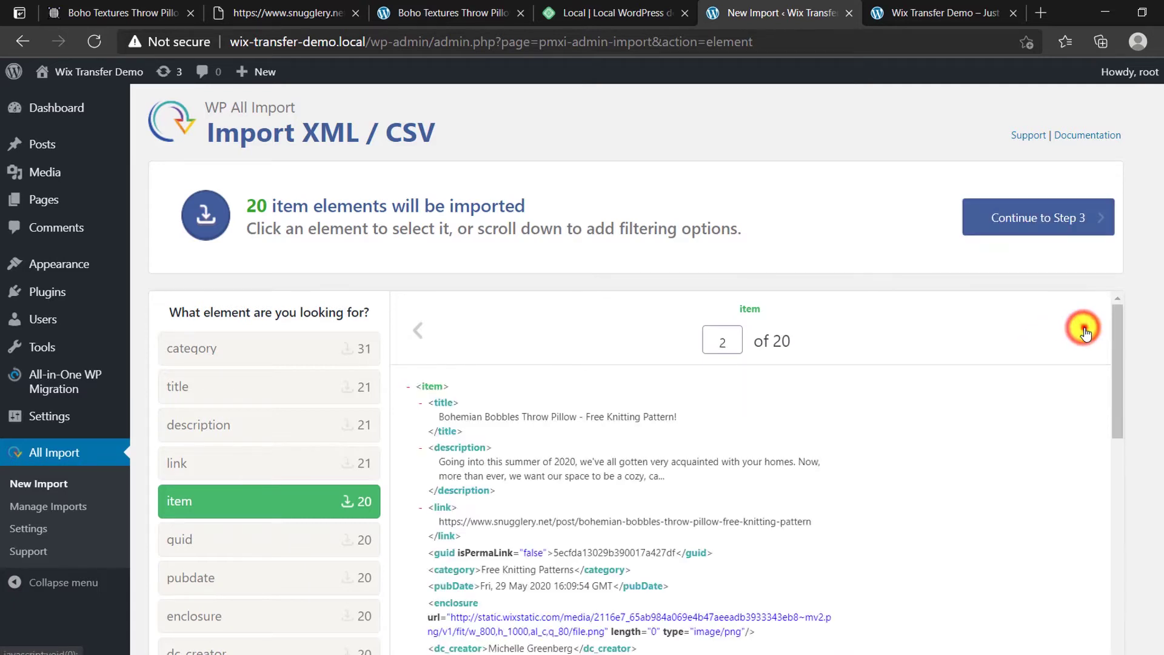
click(1081, 329)
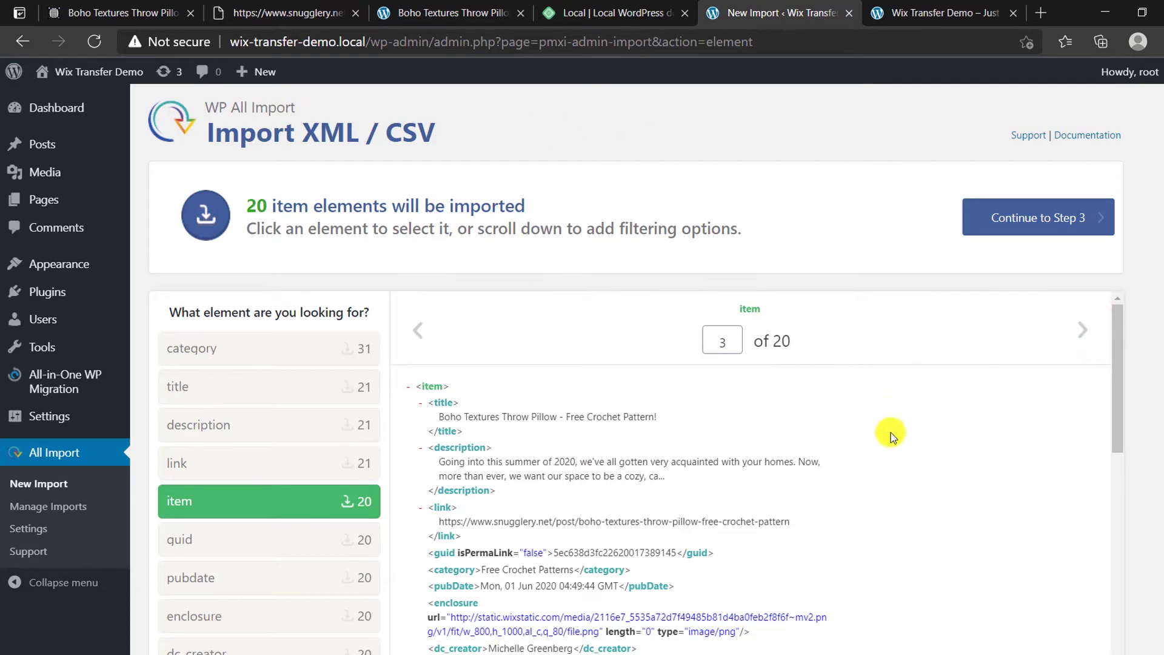
scroll(891, 436, down, 1)
scroll(885, 435, down, 1)
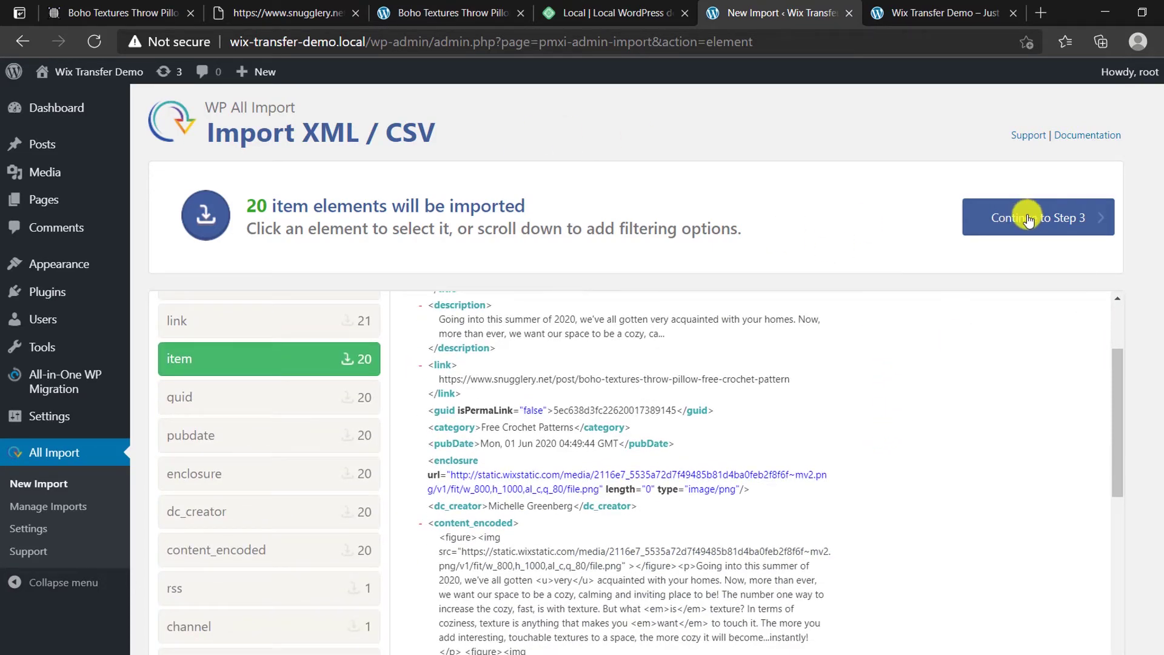
click(1029, 219)
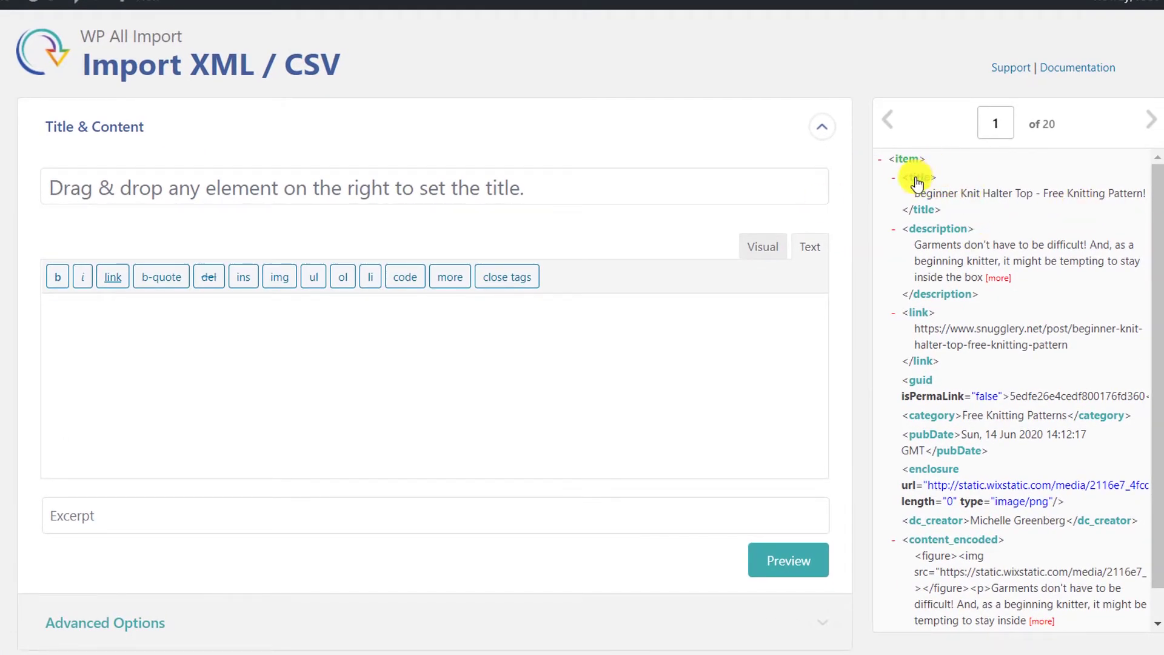
Step: Map {title[1]}, {content_encoded[1]} and {description[1]} into the post title, content and excerpt
drag(921, 182, 404, 188)
click(185, 175)
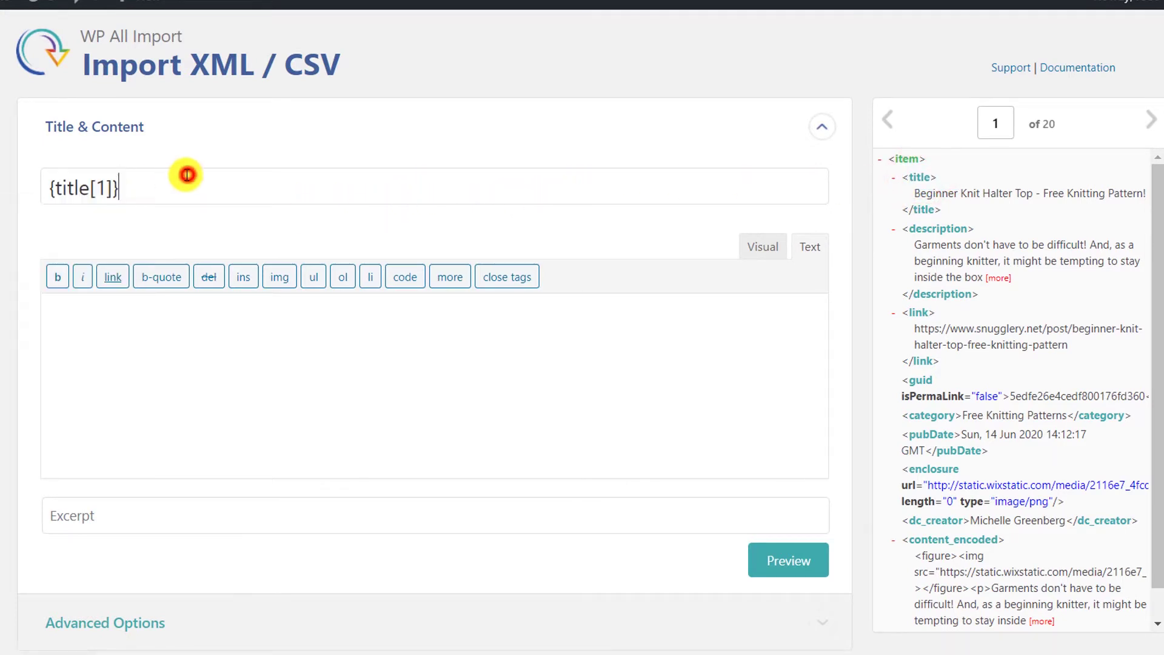
click(406, 380)
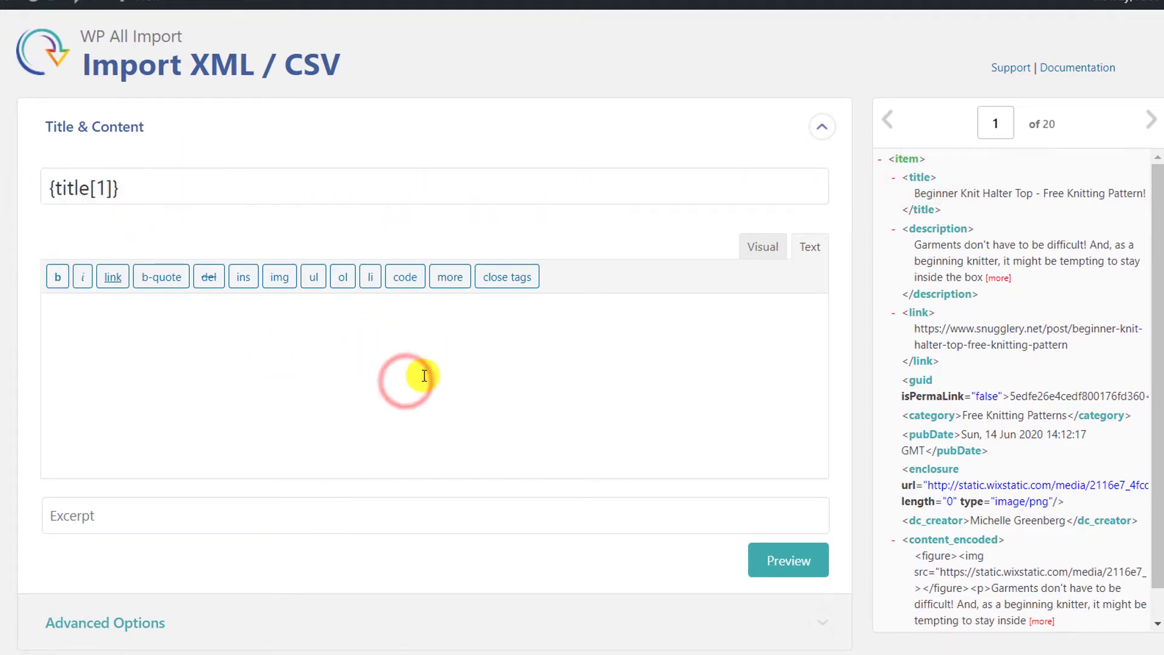
scroll(1043, 485, down, 1)
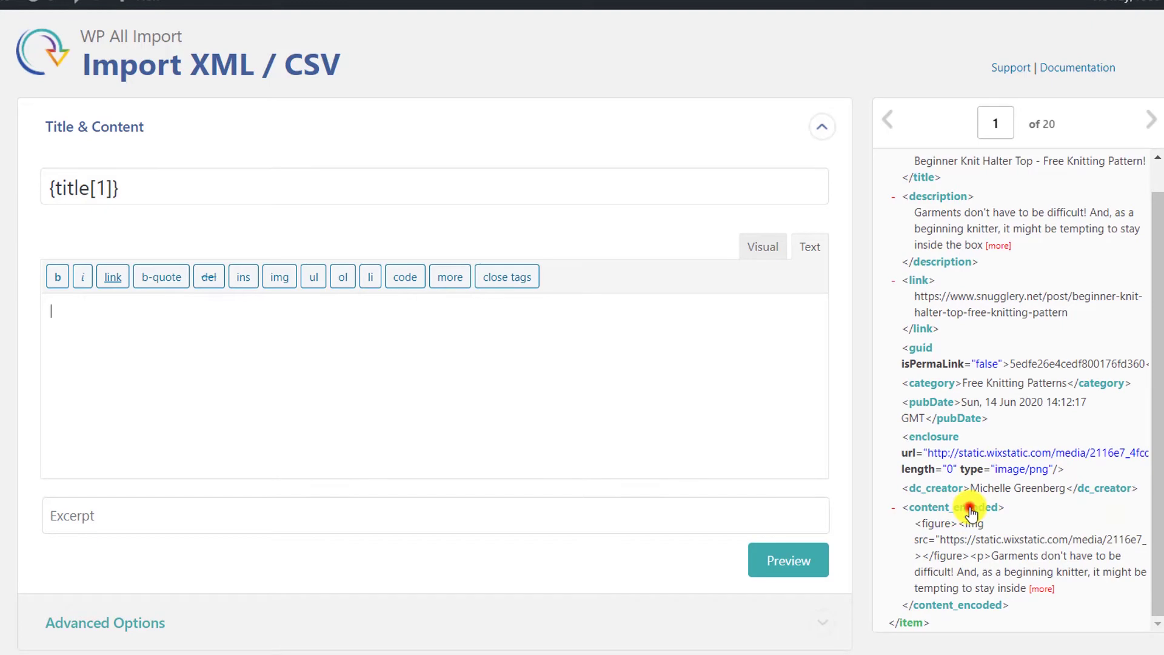
drag(970, 512, 327, 379)
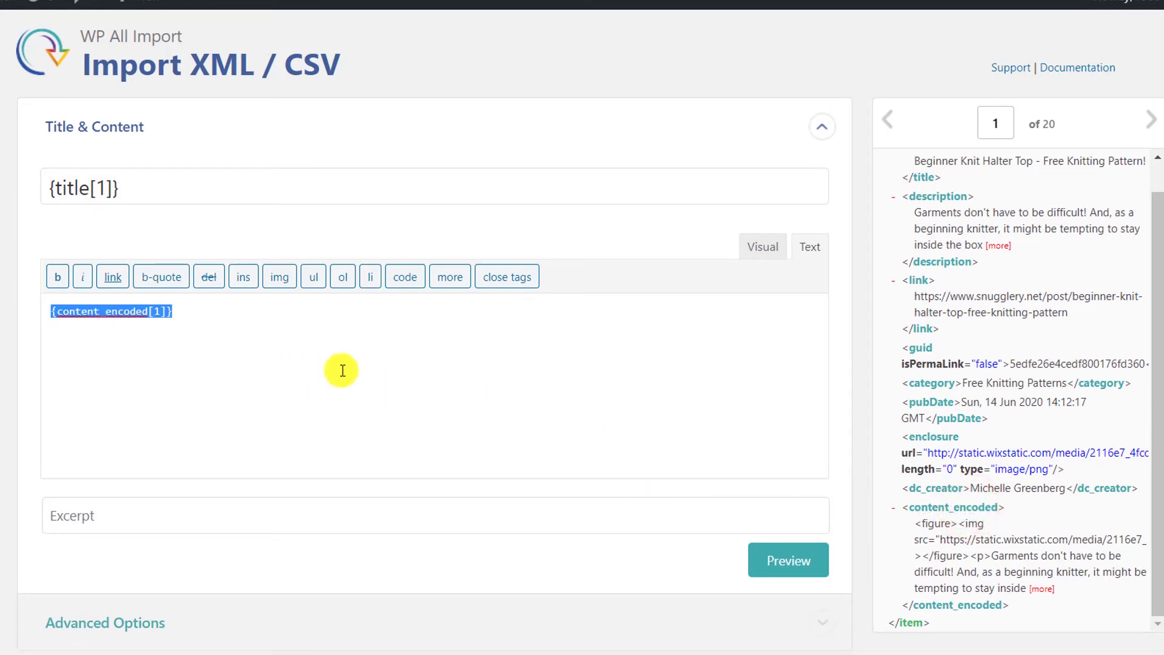
scroll(433, 371, down, 3)
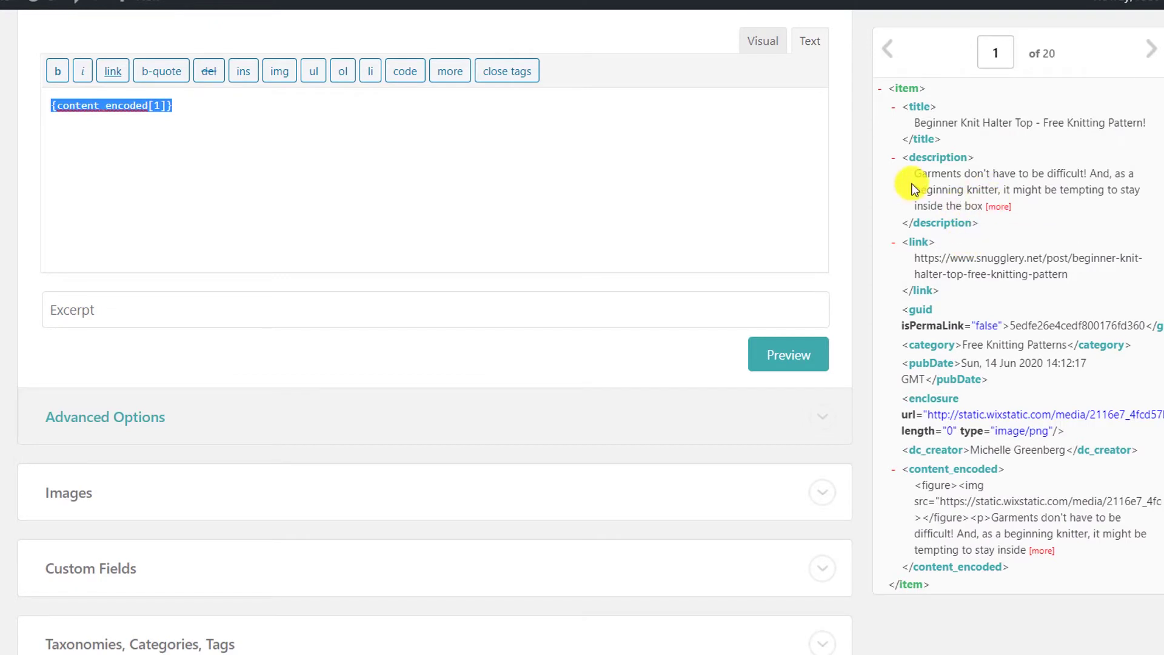
drag(933, 164, 235, 315)
scroll(573, 368, down, 3)
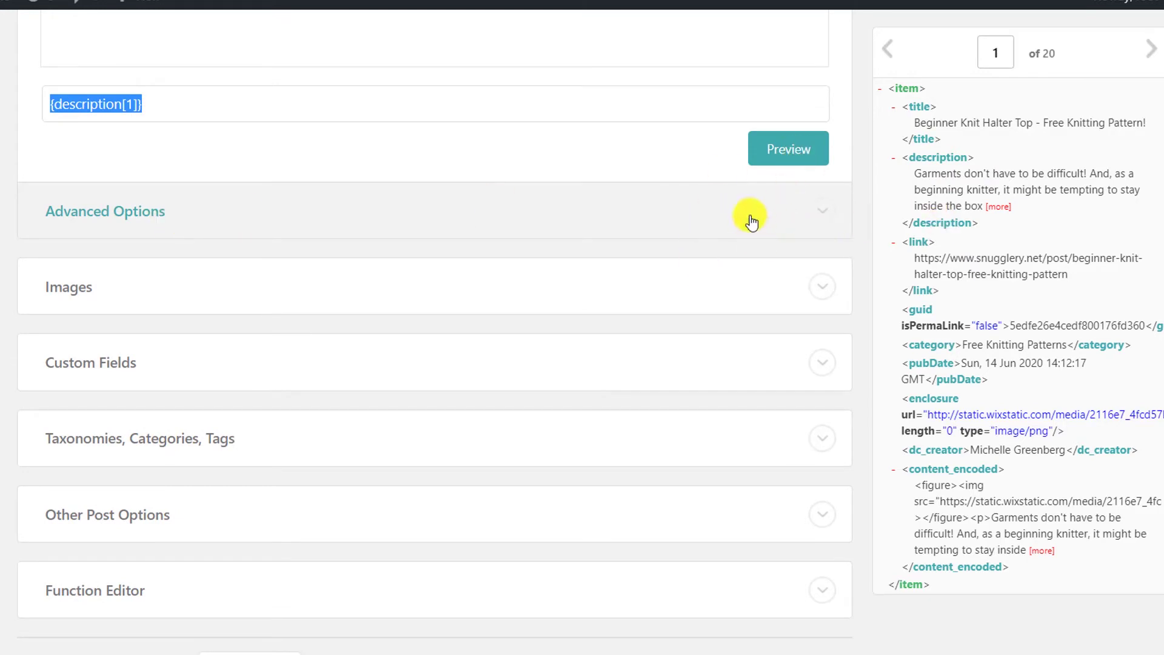
click(805, 157)
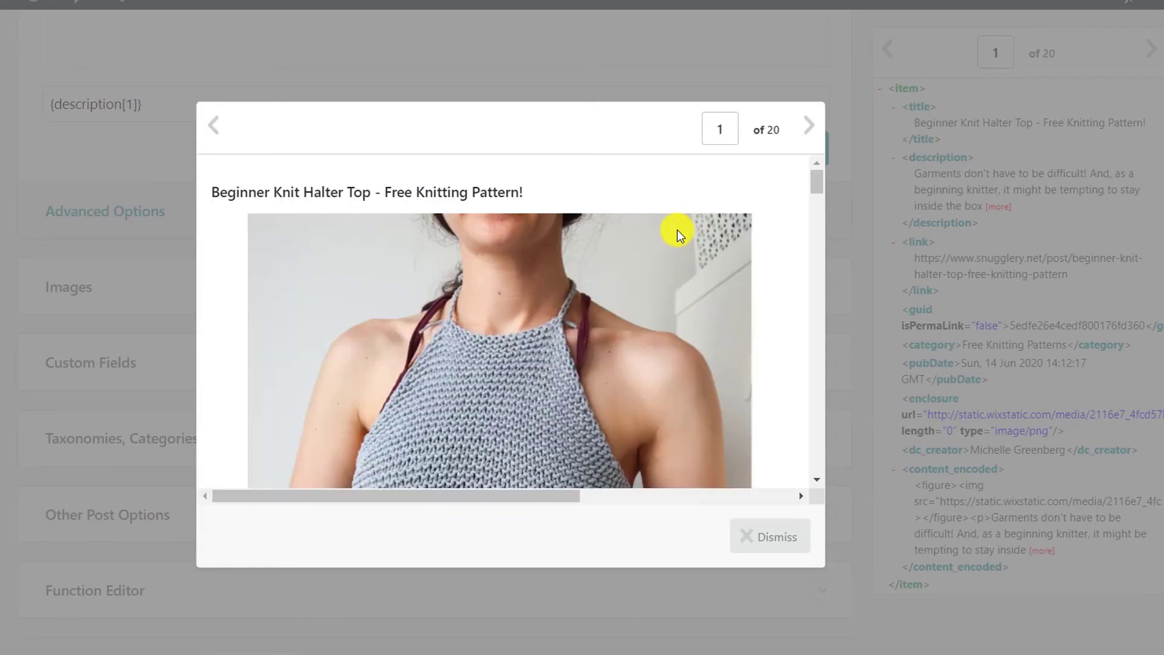
scroll(668, 311, down, 5)
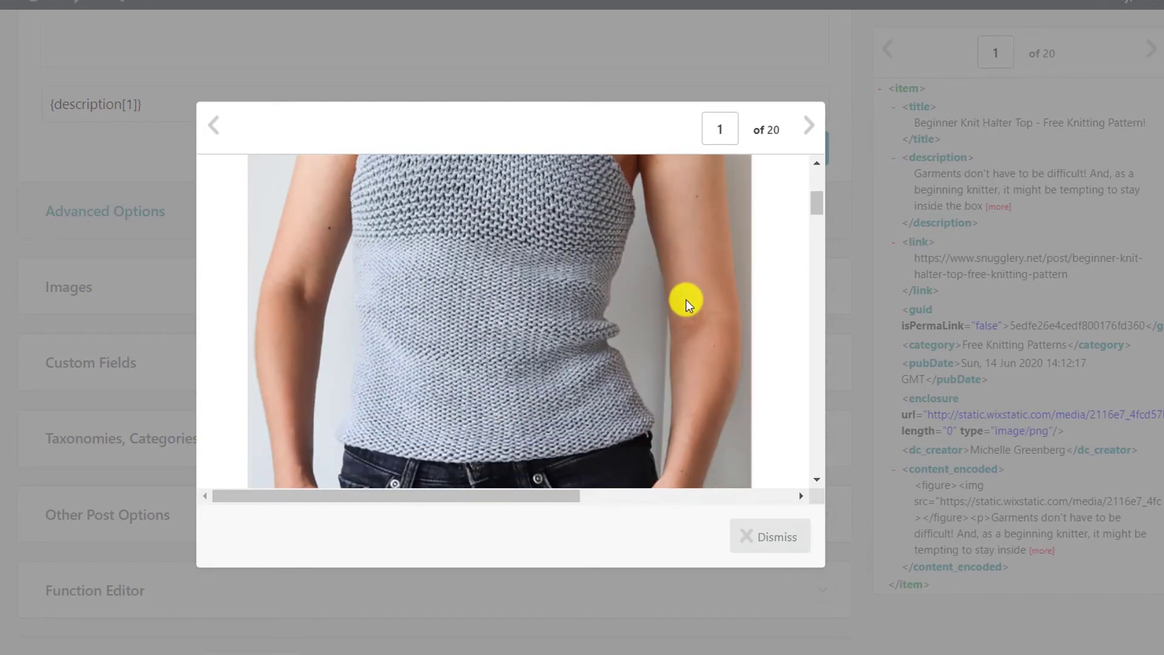
scroll(693, 296, down, 3)
drag(816, 224, 808, 324)
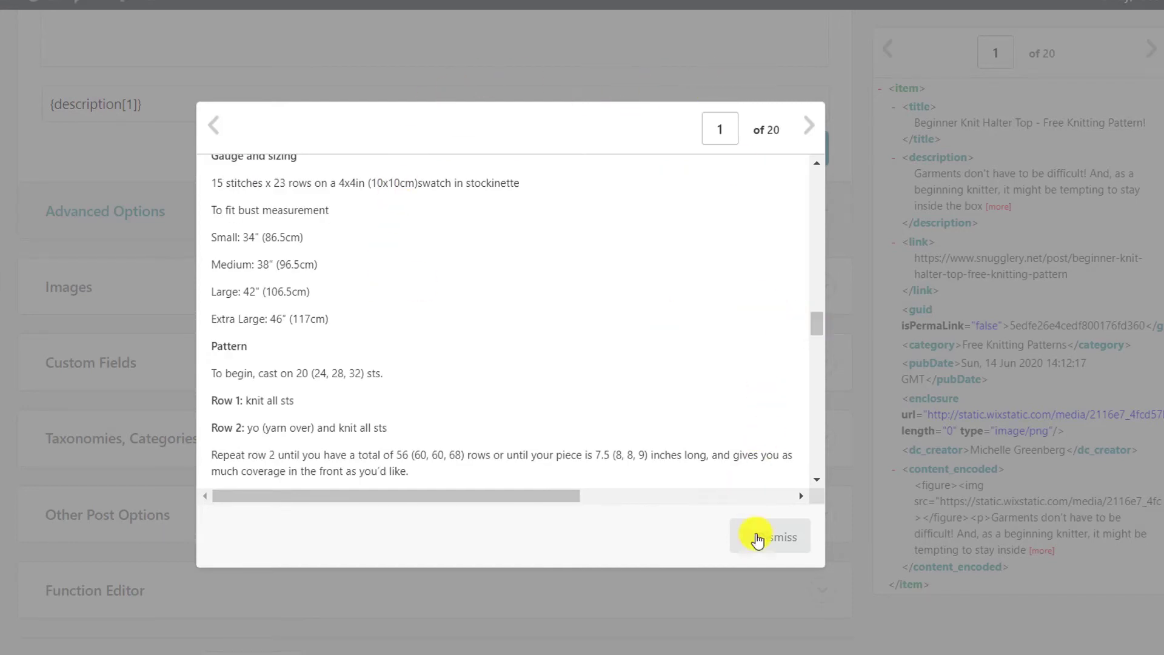
click(767, 536)
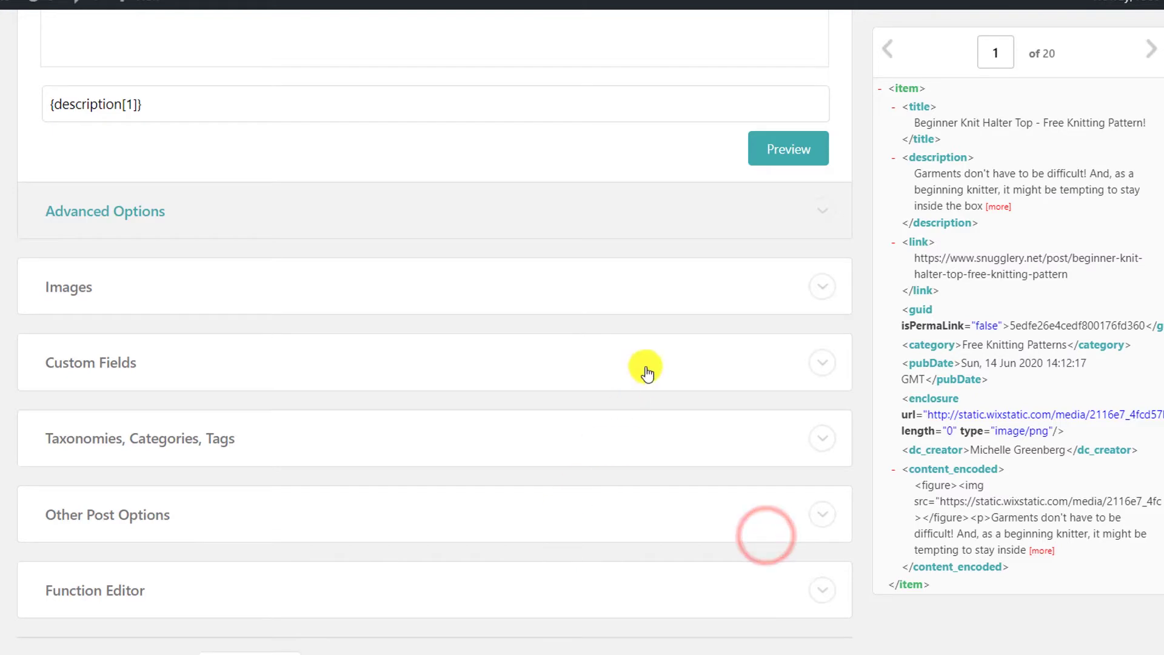
Step: Glance at the Images, Custom Fields and Taxonomies panels, then expand Other Post Options
scroll(719, 344, down, 2)
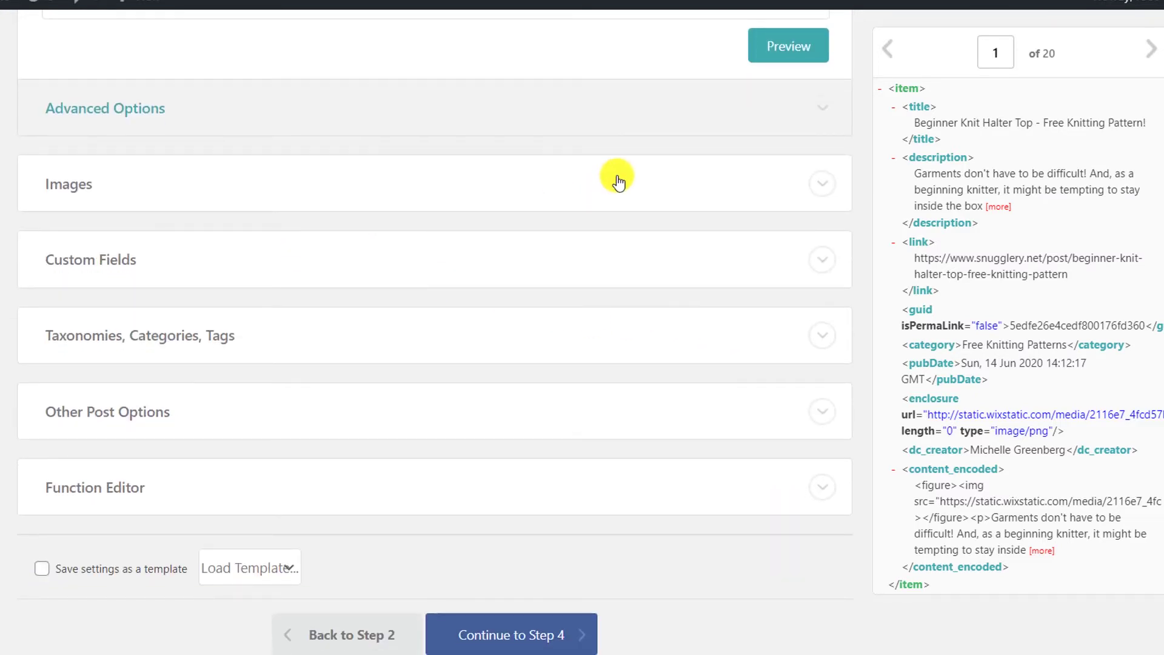
click(593, 190)
click(410, 182)
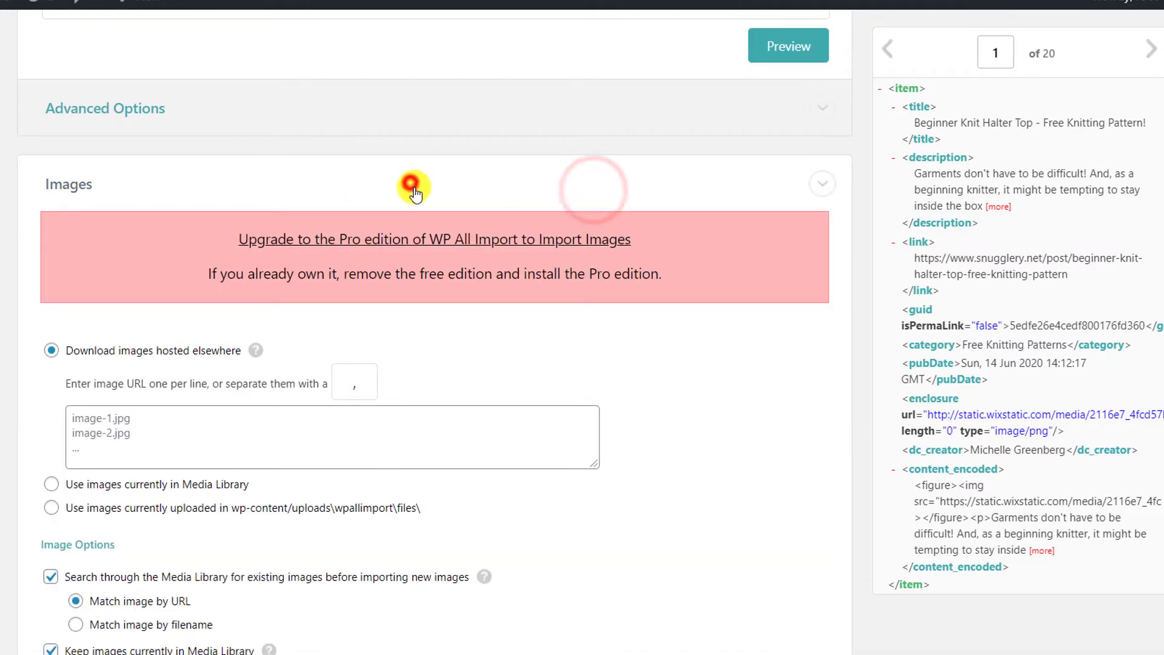
click(281, 262)
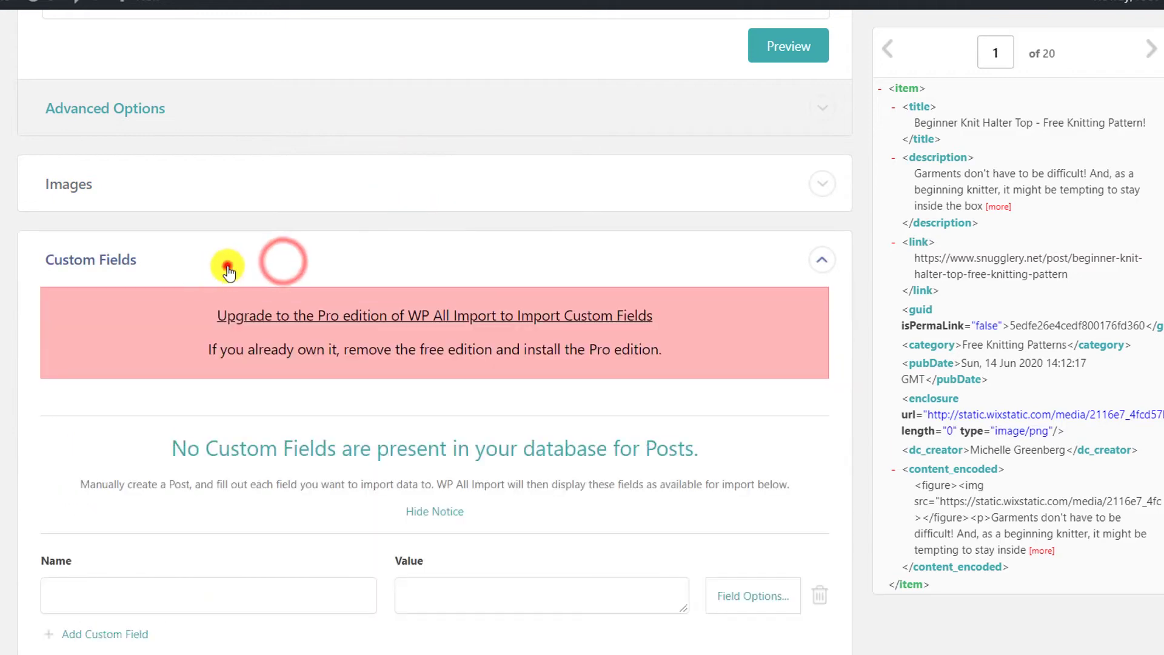
click(227, 265)
scroll(206, 346, down, 2)
click(278, 241)
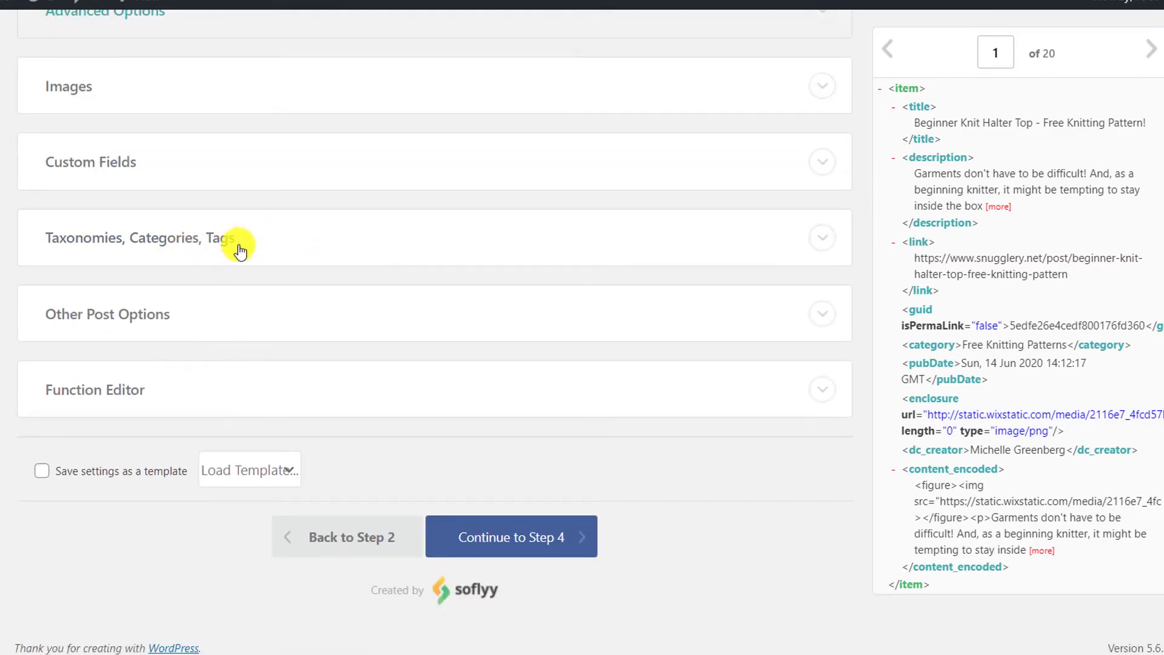
click(240, 251)
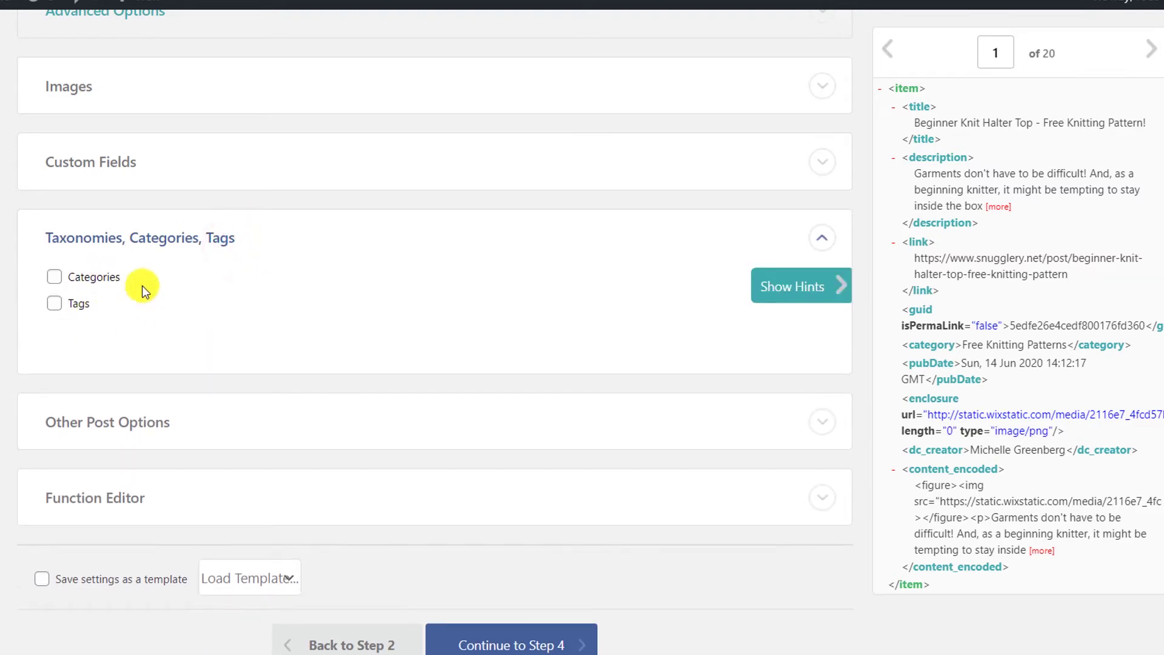
click(333, 237)
click(220, 308)
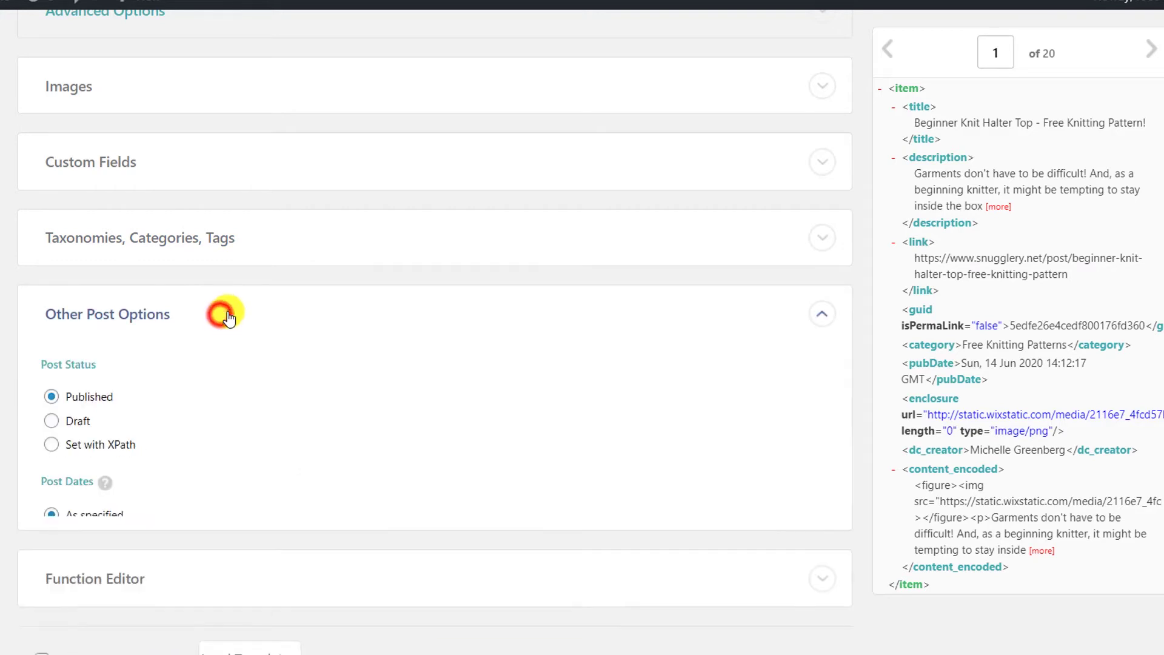
scroll(285, 348, down, 3)
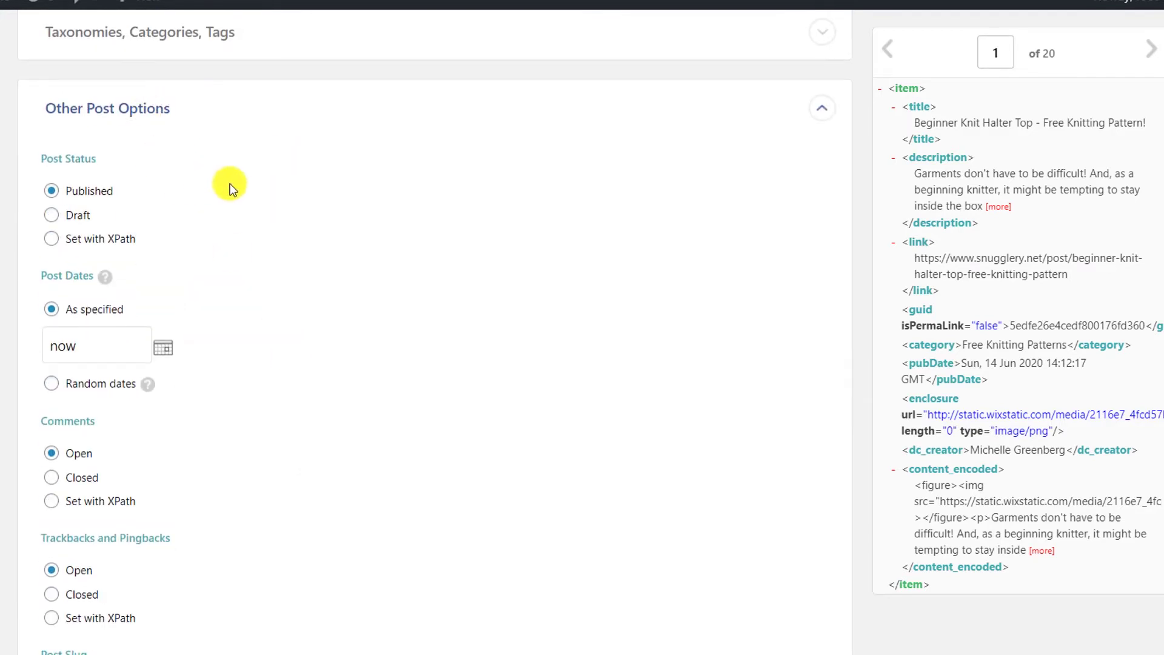
scroll(231, 194, down, 2)
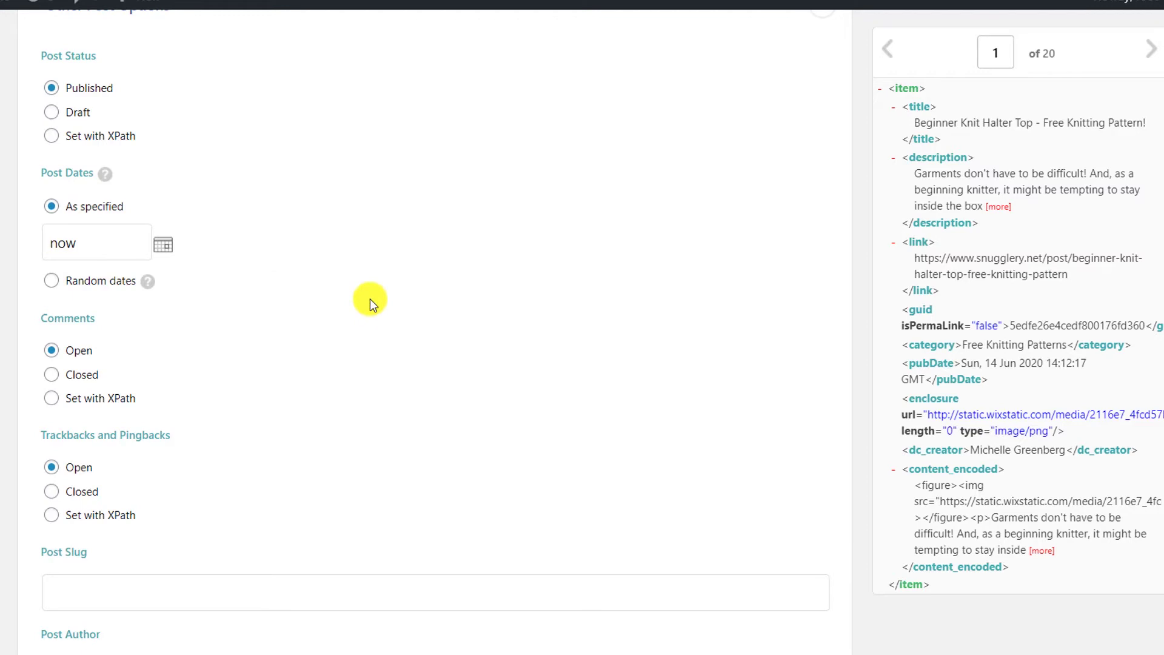
Step: Map the post date to the feed's {pubDate[1]}, removing the leftover 'now'
click(163, 245)
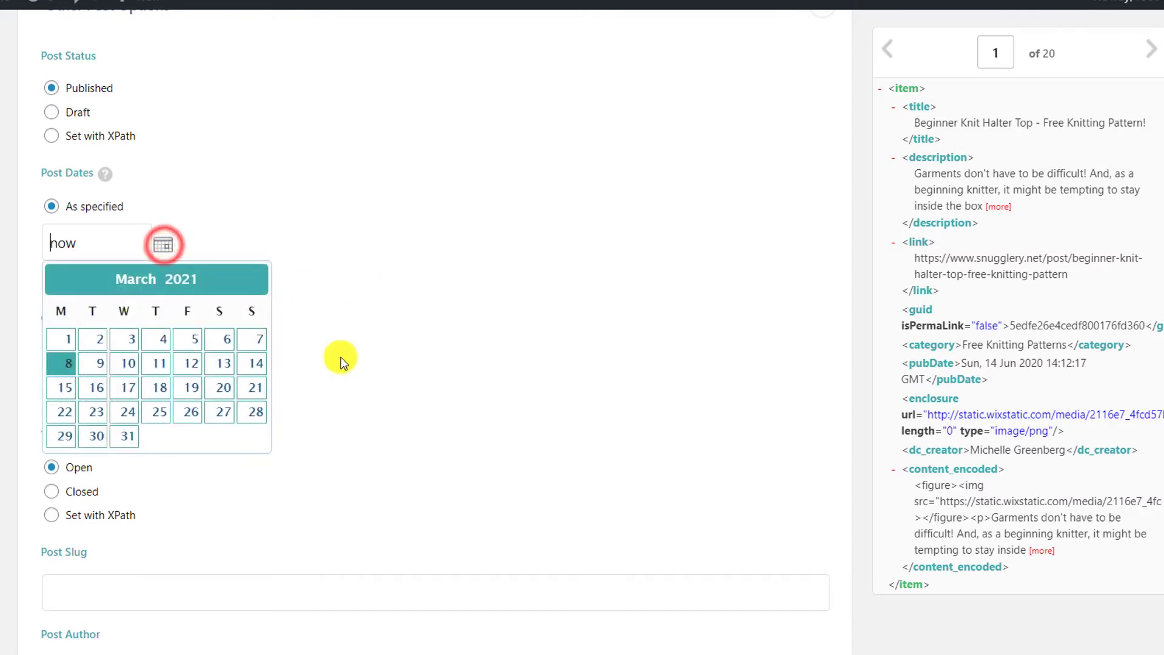
click(394, 327)
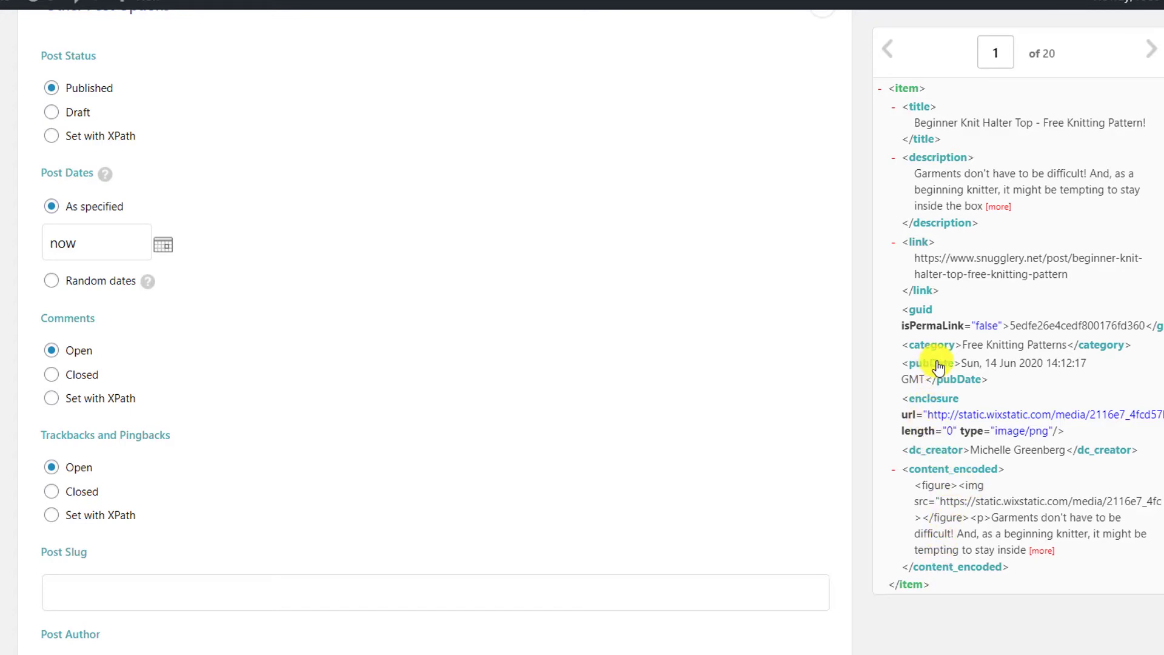
drag(938, 367, 37, 245)
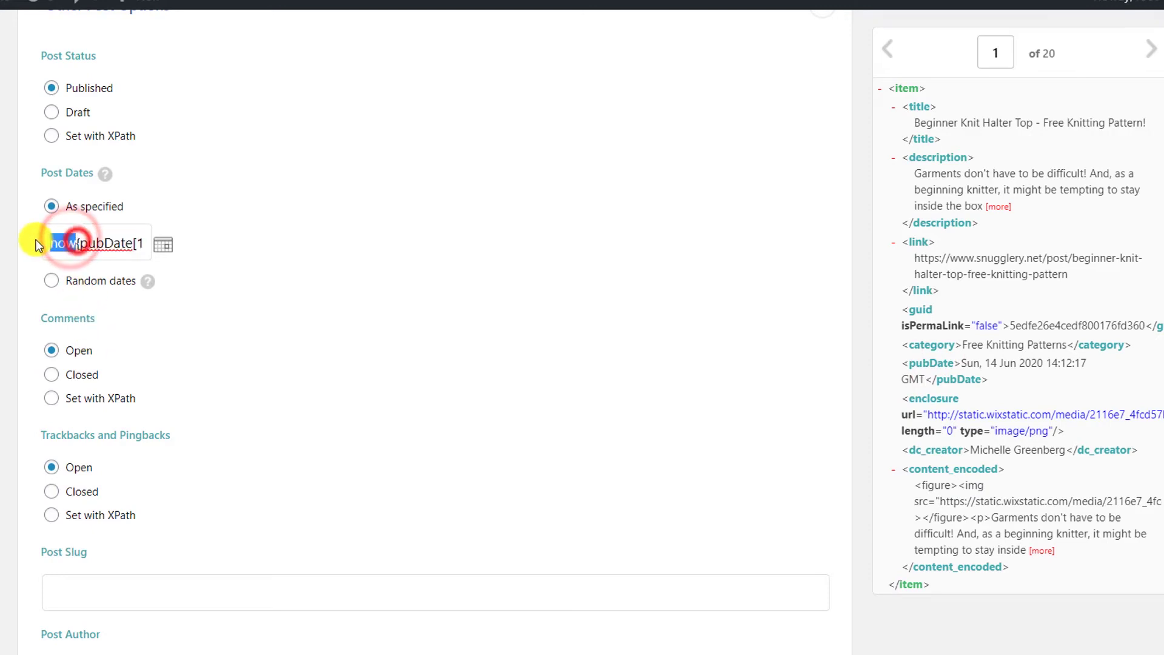
key(BackSpace)
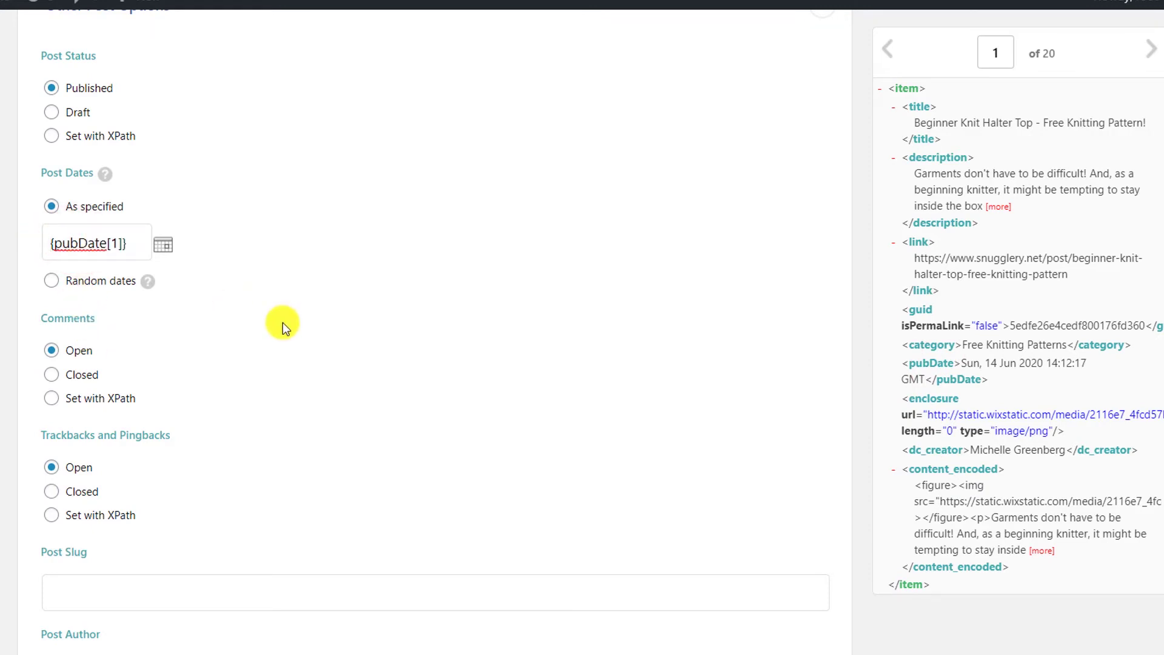
Step: Review the remaining options, leaving Comments Open, Page Template Default and Menu Order 0
scroll(285, 337, down, 2)
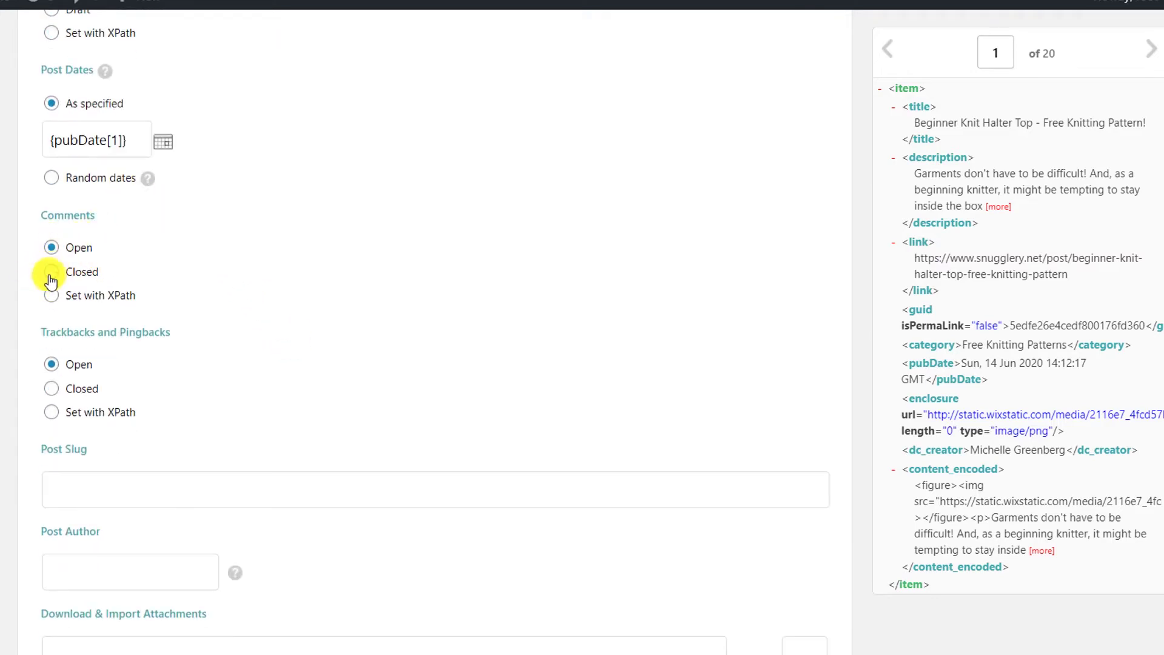
scroll(350, 398, down, 4)
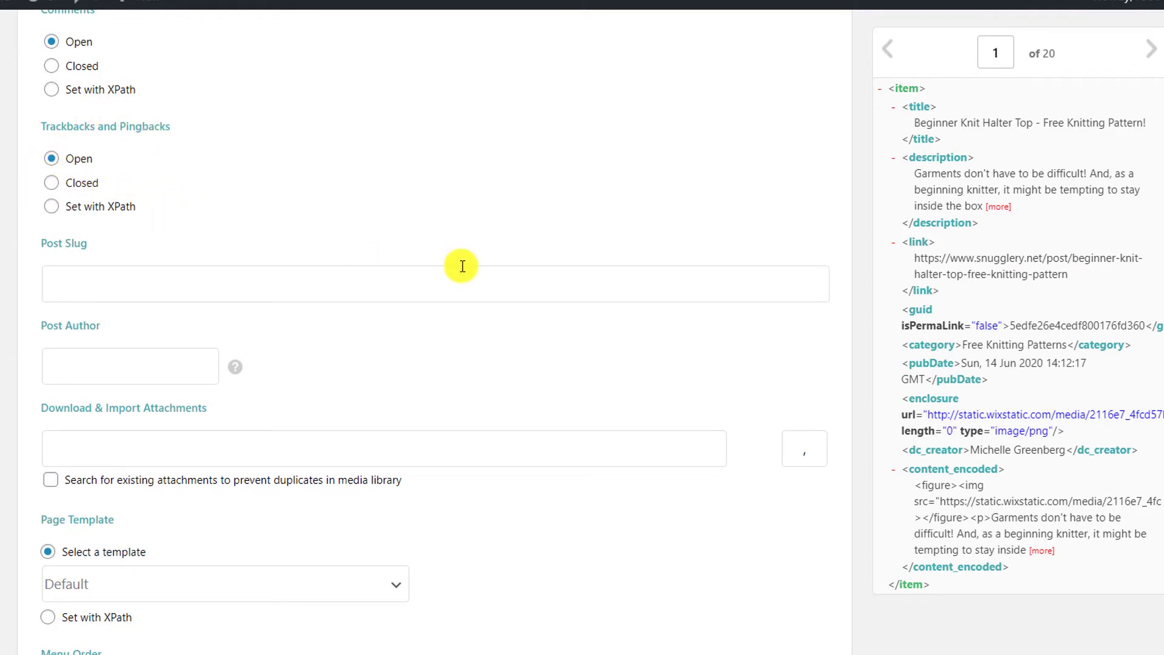
scroll(469, 272, up, 2)
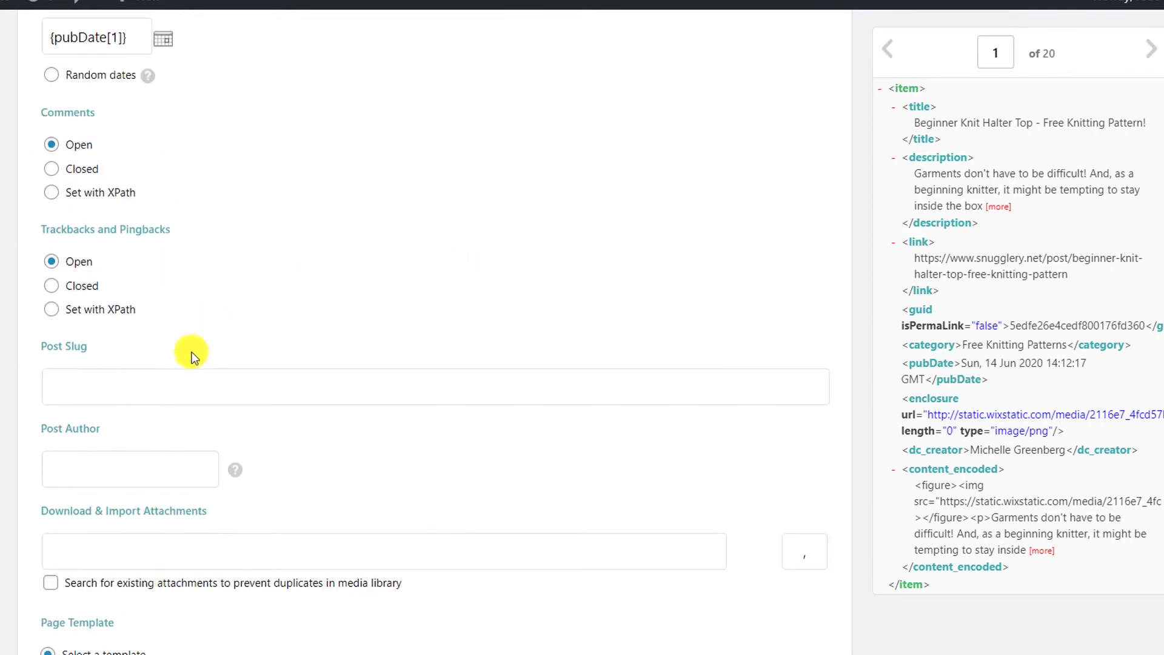
scroll(189, 353, down, 2)
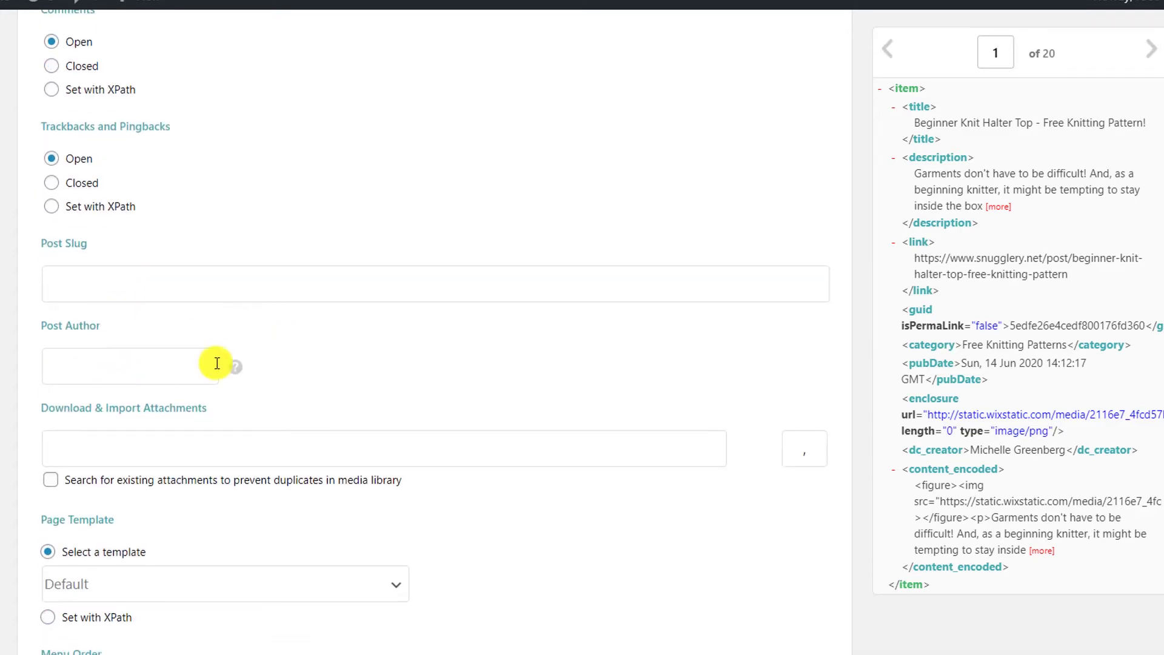
scroll(481, 413, down, 4)
scroll(482, 414, down, 1)
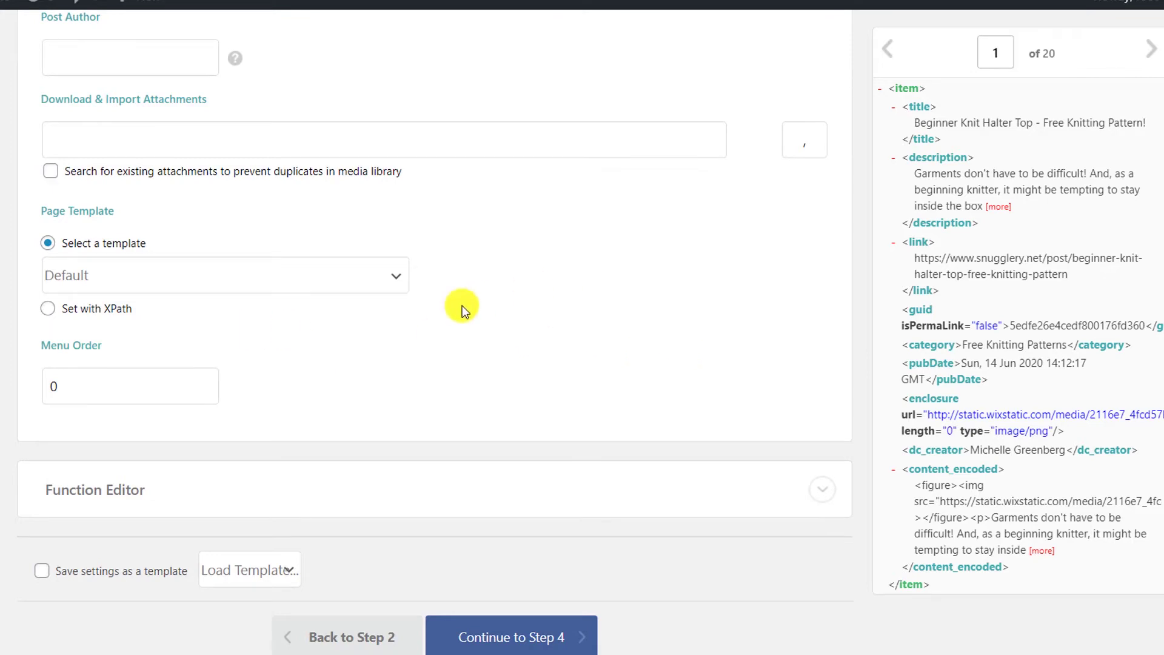
scroll(622, 346, down, 1)
scroll(622, 346, up, 1)
scroll(622, 344, down, 2)
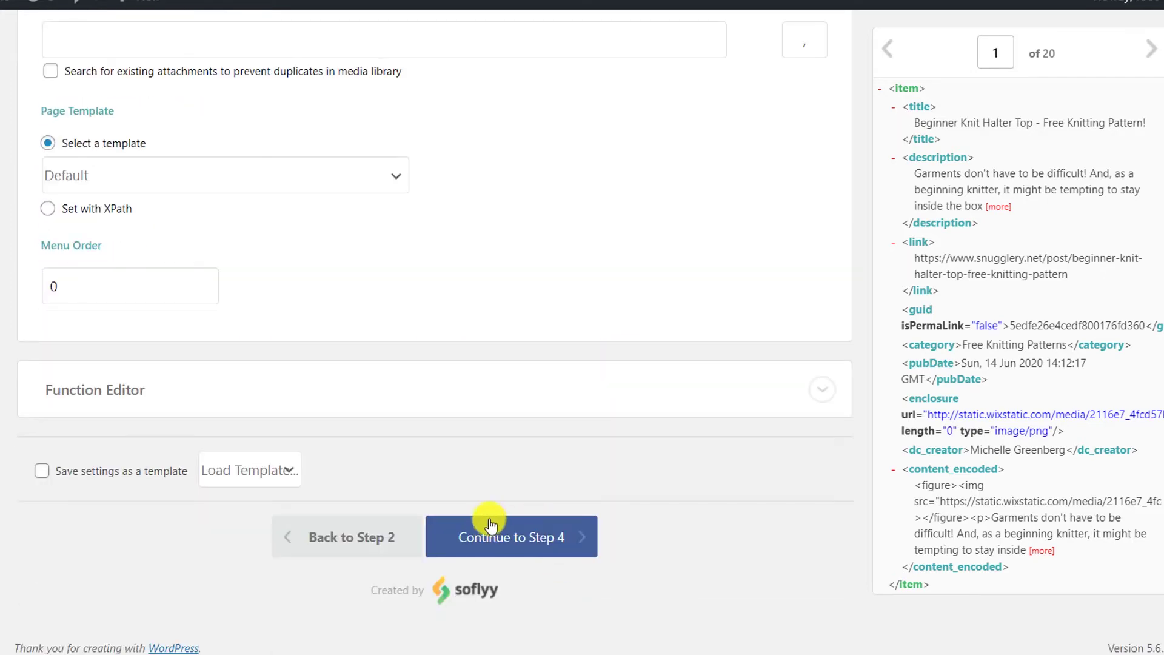
Step: Auto-detect the unique identifier as {title[1]} - {guid[1]} and reach the Import Summary
click(548, 537)
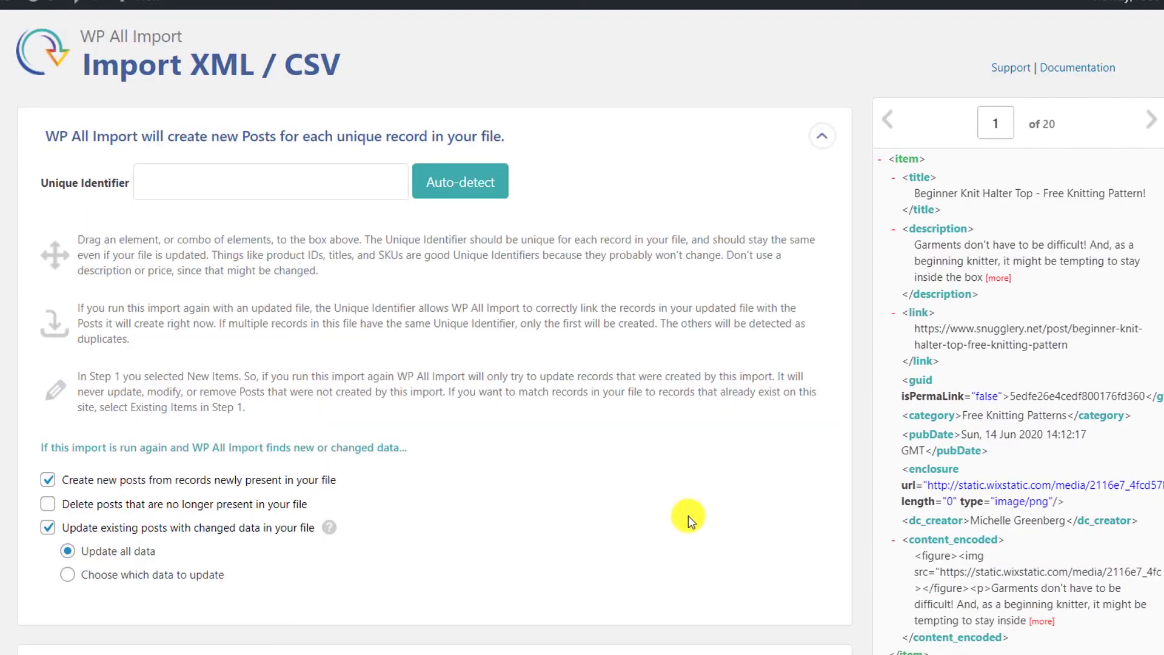
click(472, 189)
scroll(570, 485, down, 3)
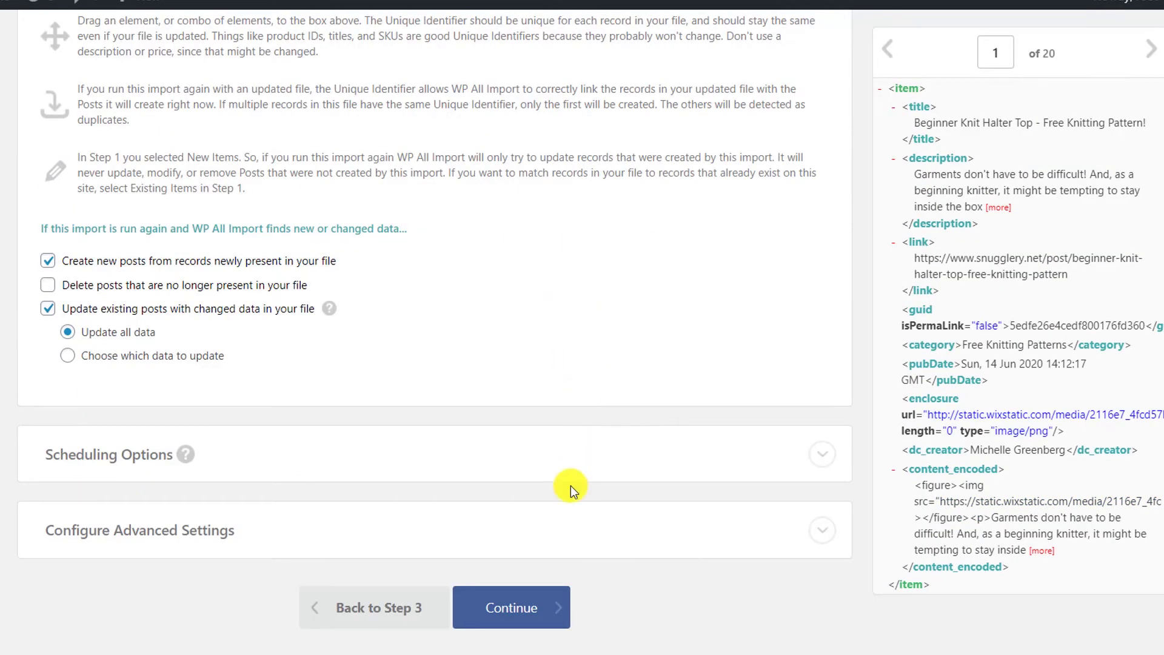
click(526, 612)
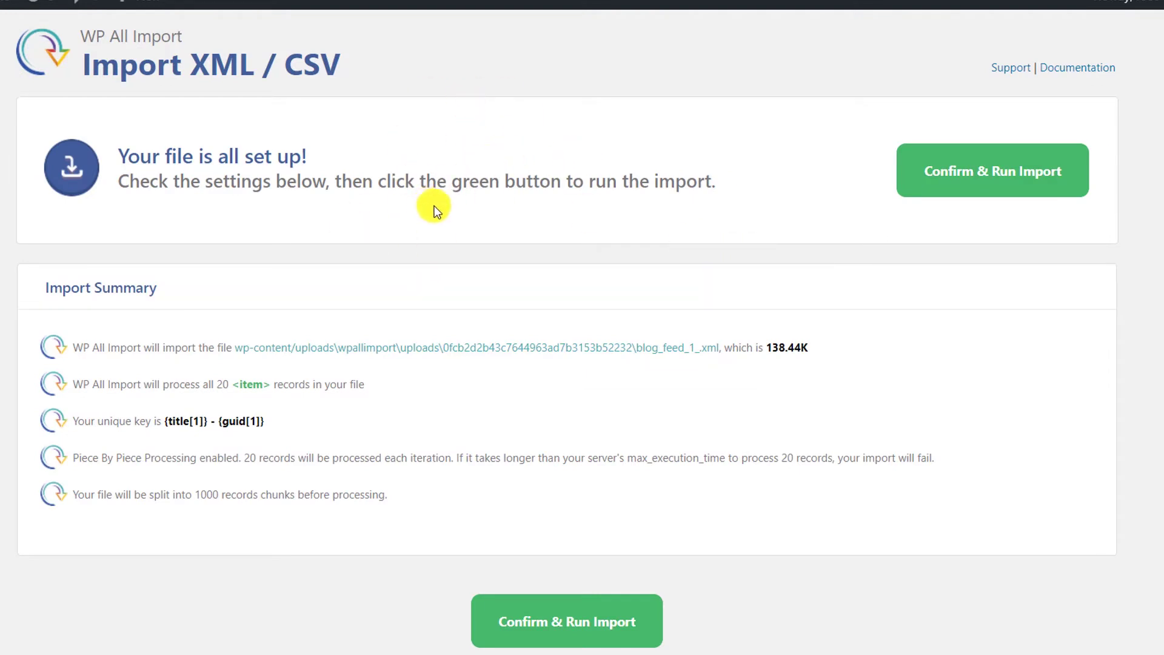
Step: Run the import to create 20 posts, then view the site's front page in a new tab
click(1023, 174)
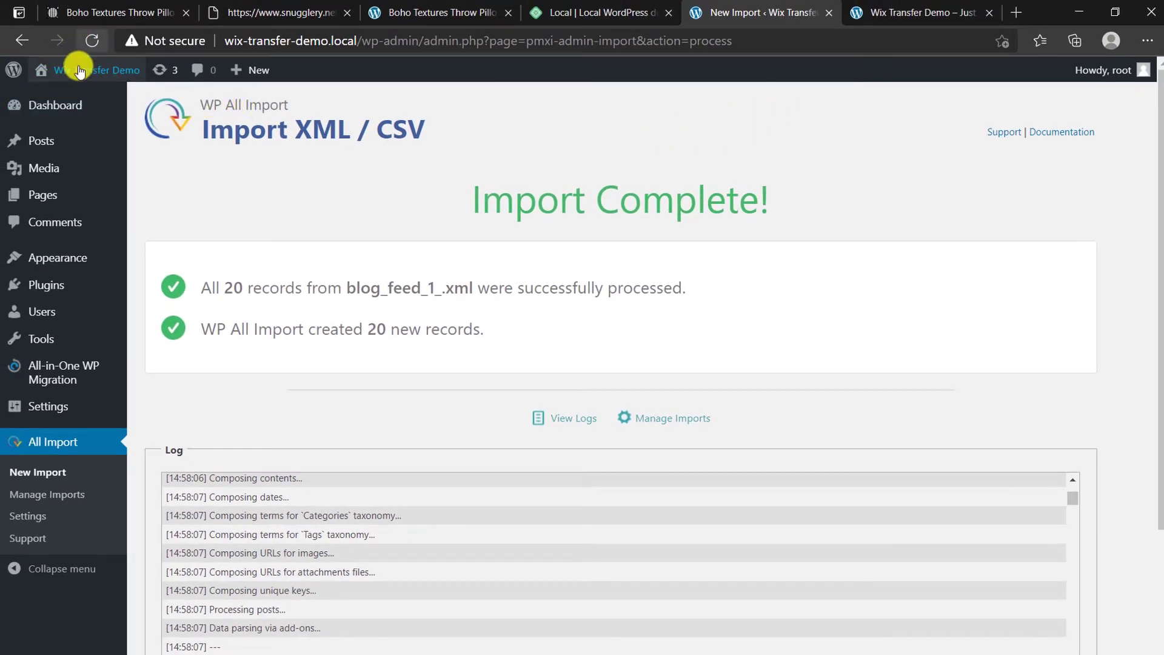
mouse_move(79, 69)
right_click(70, 99)
click(121, 109)
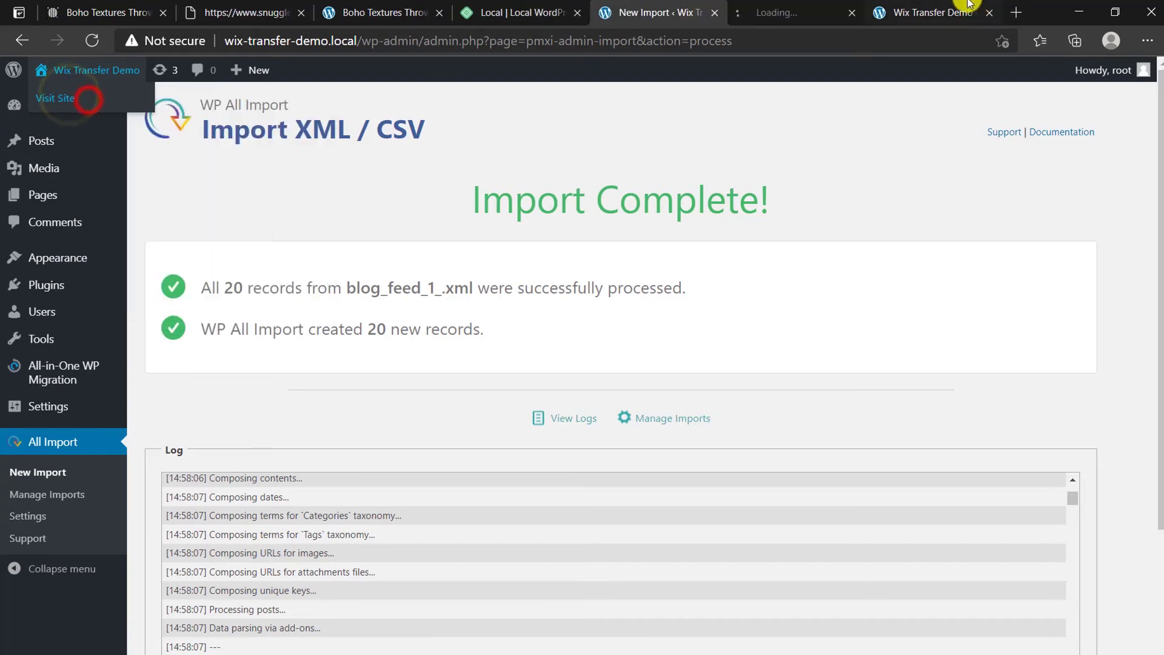
key(ctrl+Tab)
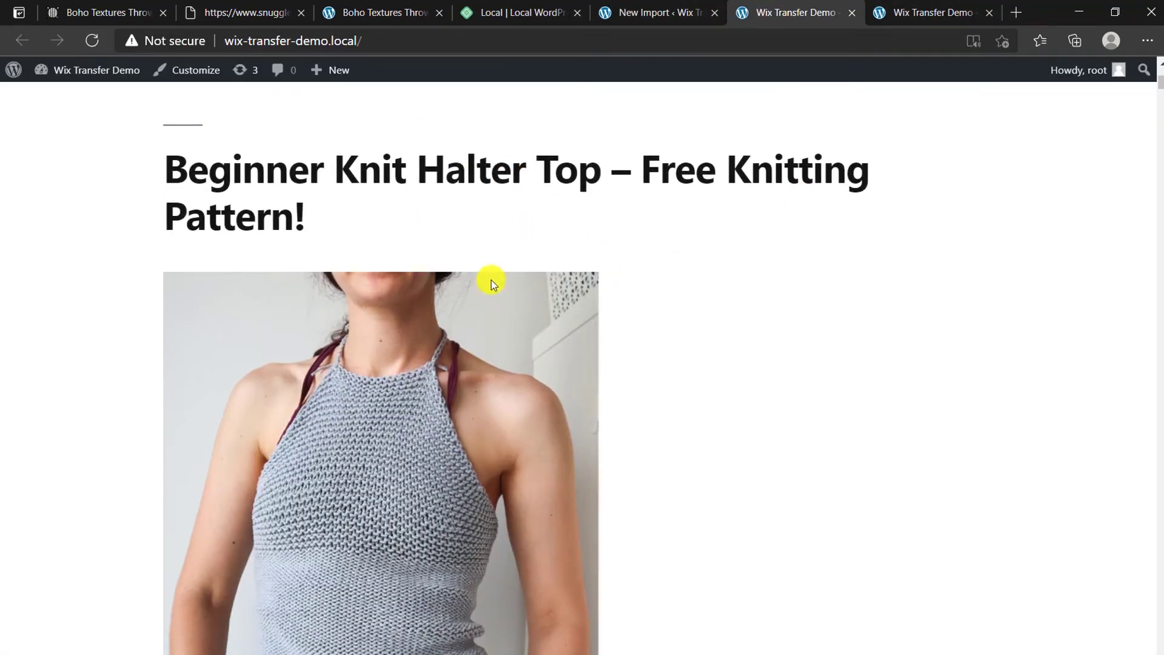
scroll(647, 400, down, 4)
drag(1158, 86, 1150, 652)
Step: Open All Posts and scroll the 41 posts, each imported Snugglery title listed twice
click(662, 6)
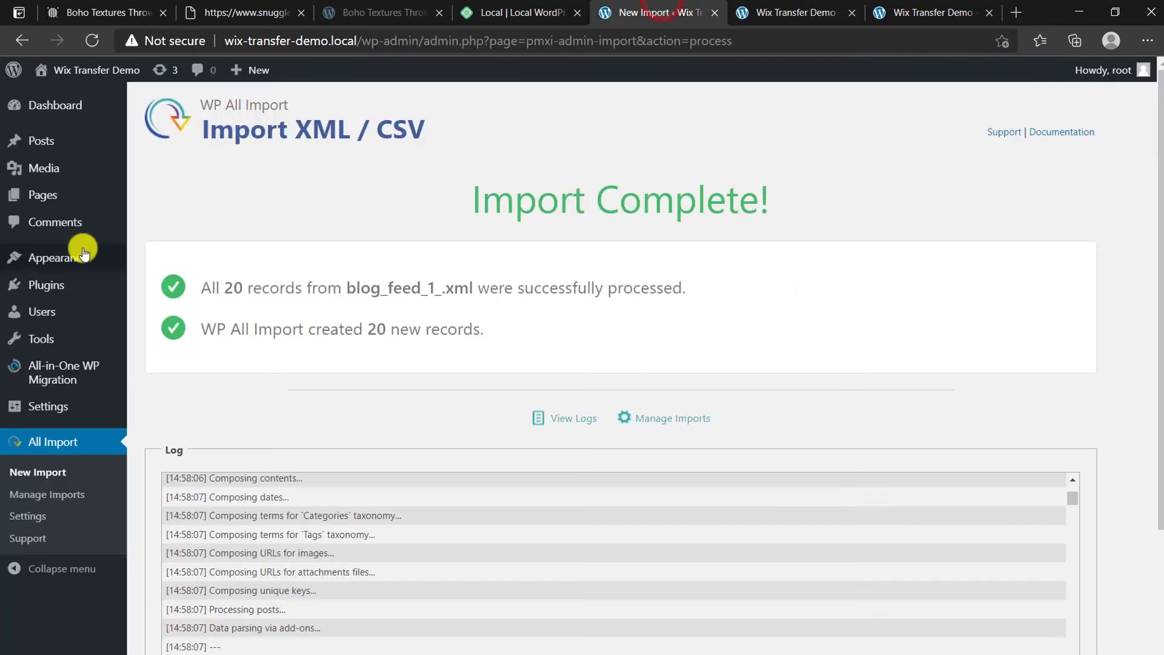
mouse_move(46, 146)
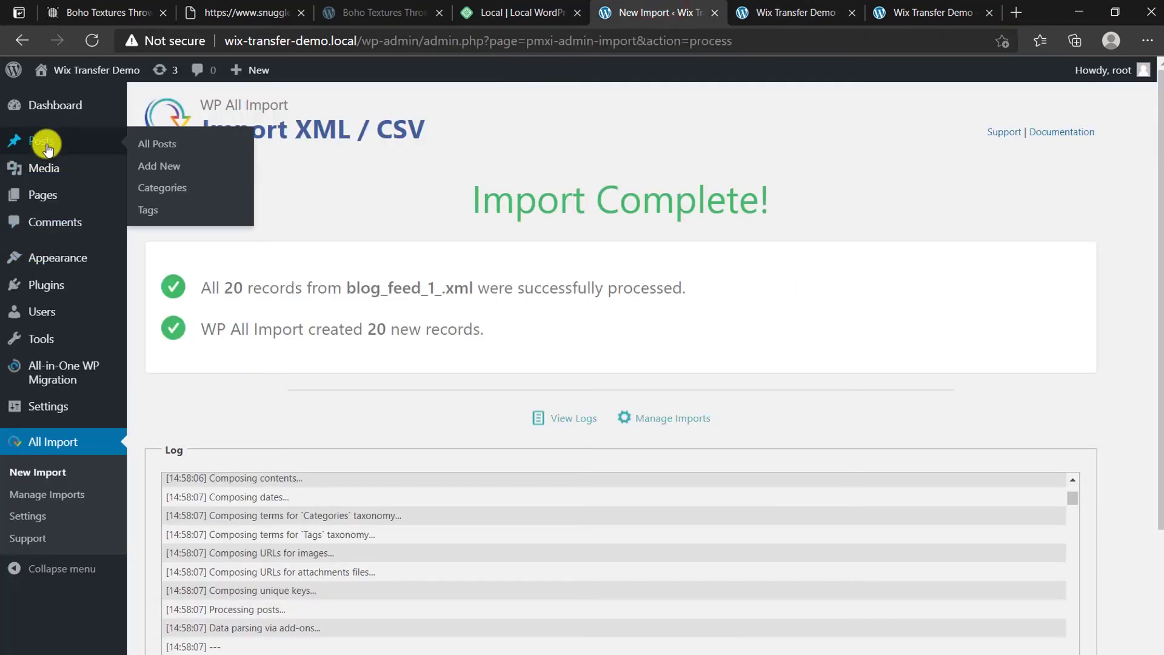
click(155, 140)
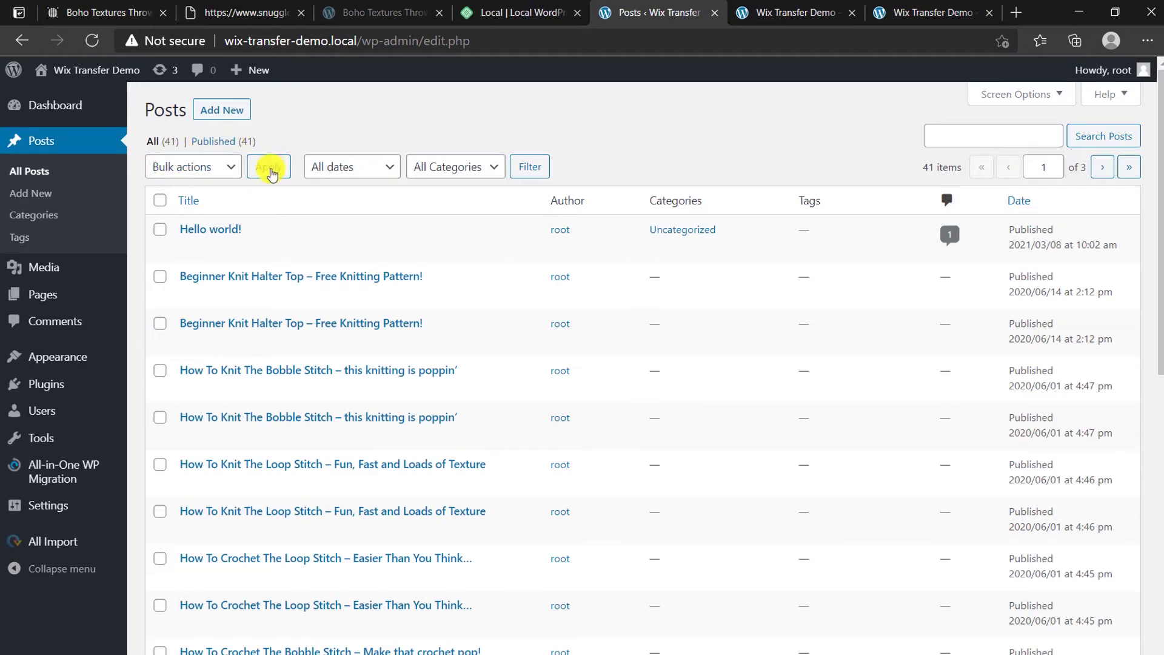
scroll(853, 317, down, 5)
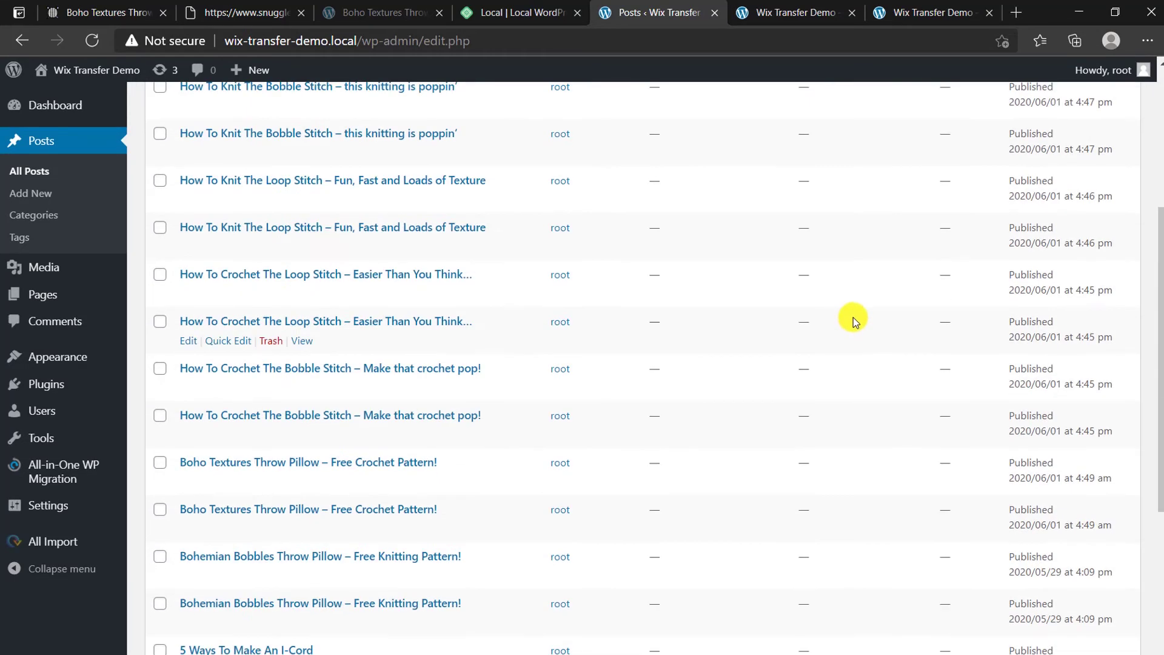
scroll(853, 327, down, 5)
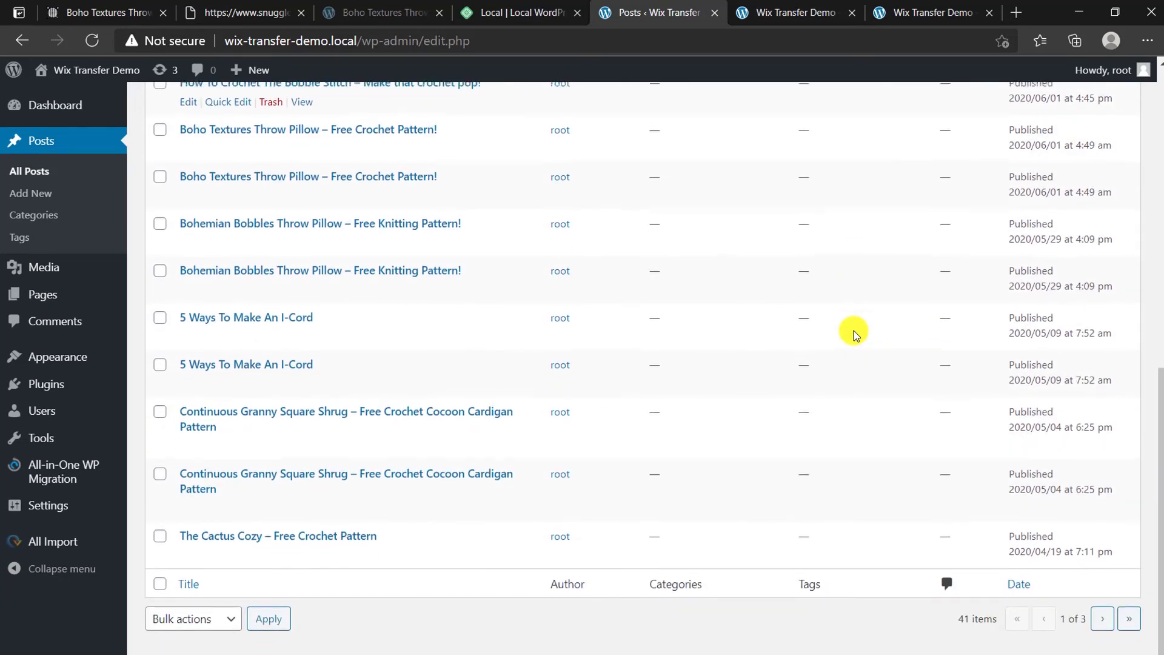
scroll(1155, 363, up, 10)
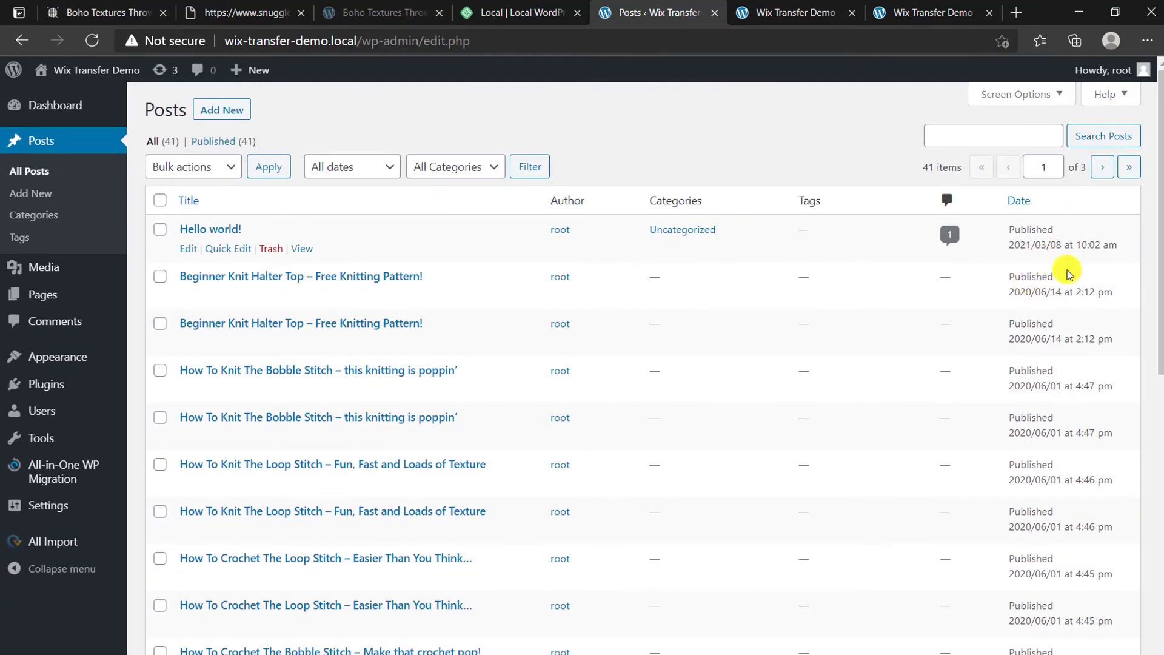
click(790, 8)
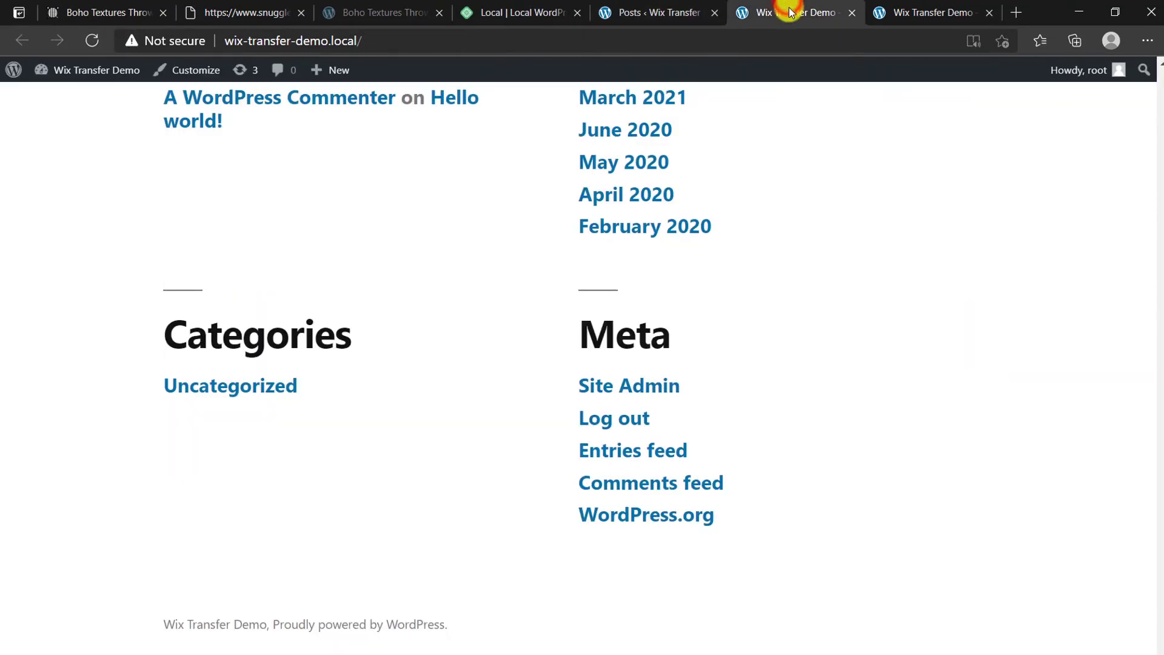
click(906, 13)
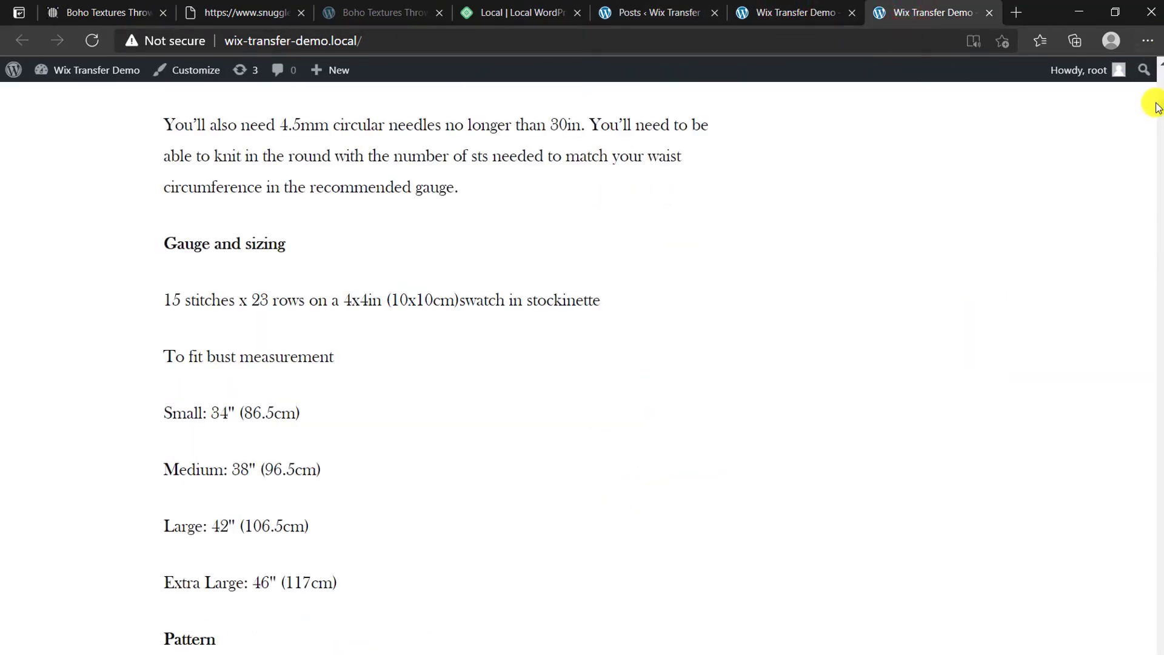
drag(1159, 104, 1159, 73)
scroll(554, 436, down, 8)
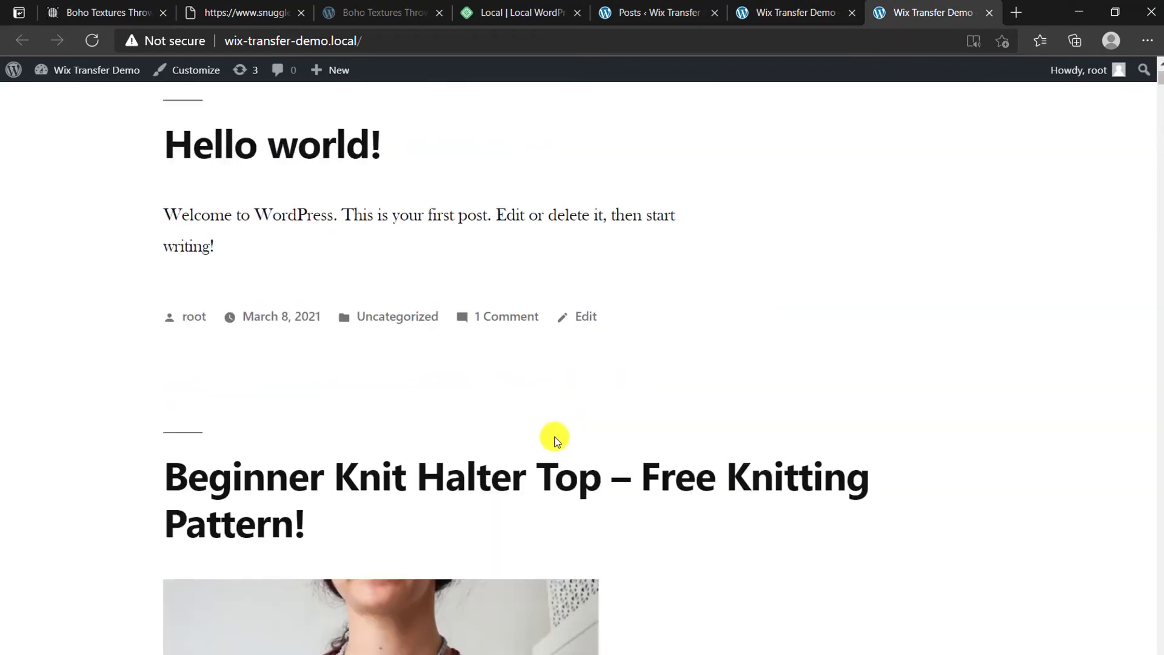
click(530, 165)
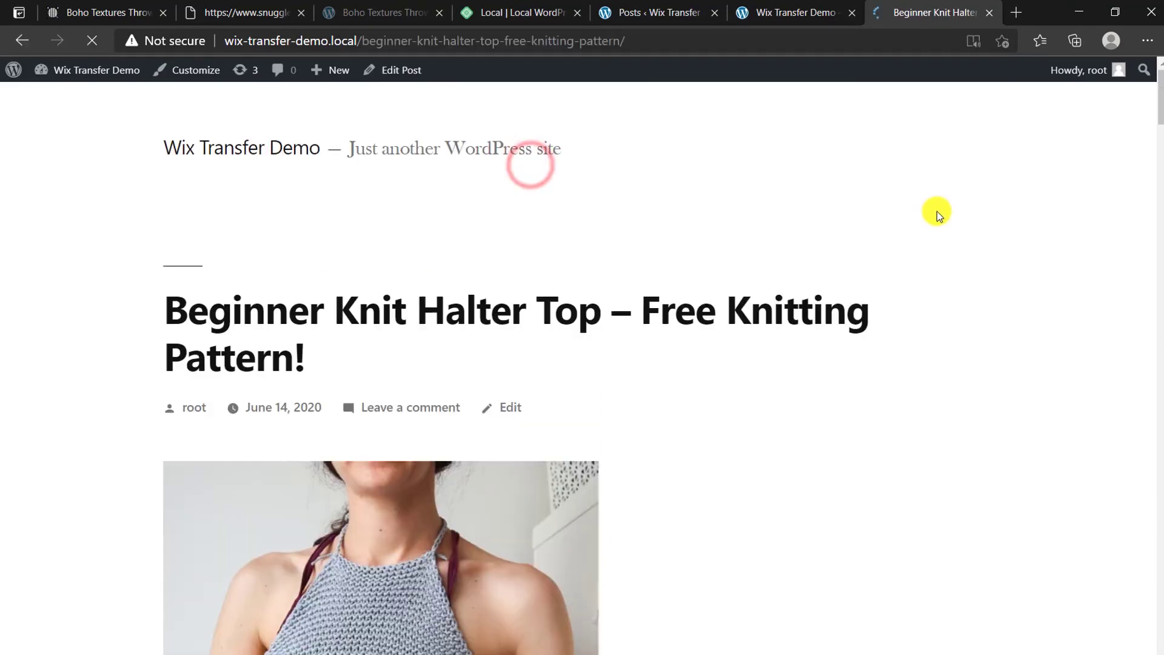
scroll(939, 230, down, 10)
scroll(942, 243, down, 15)
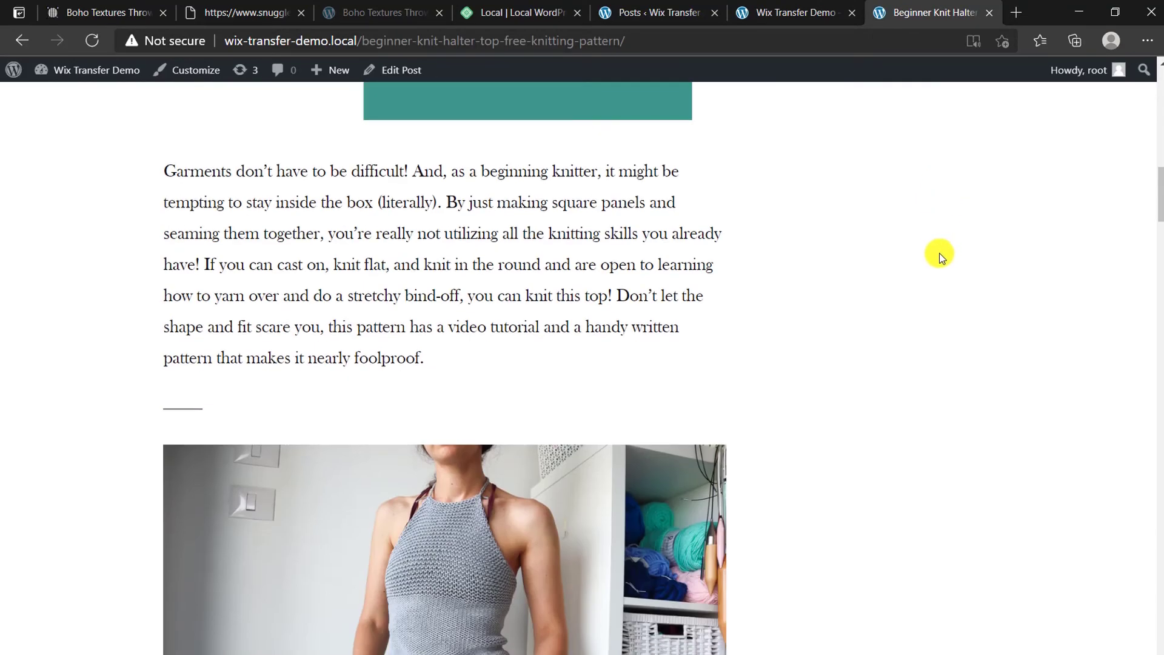
scroll(664, 376, down, 15)
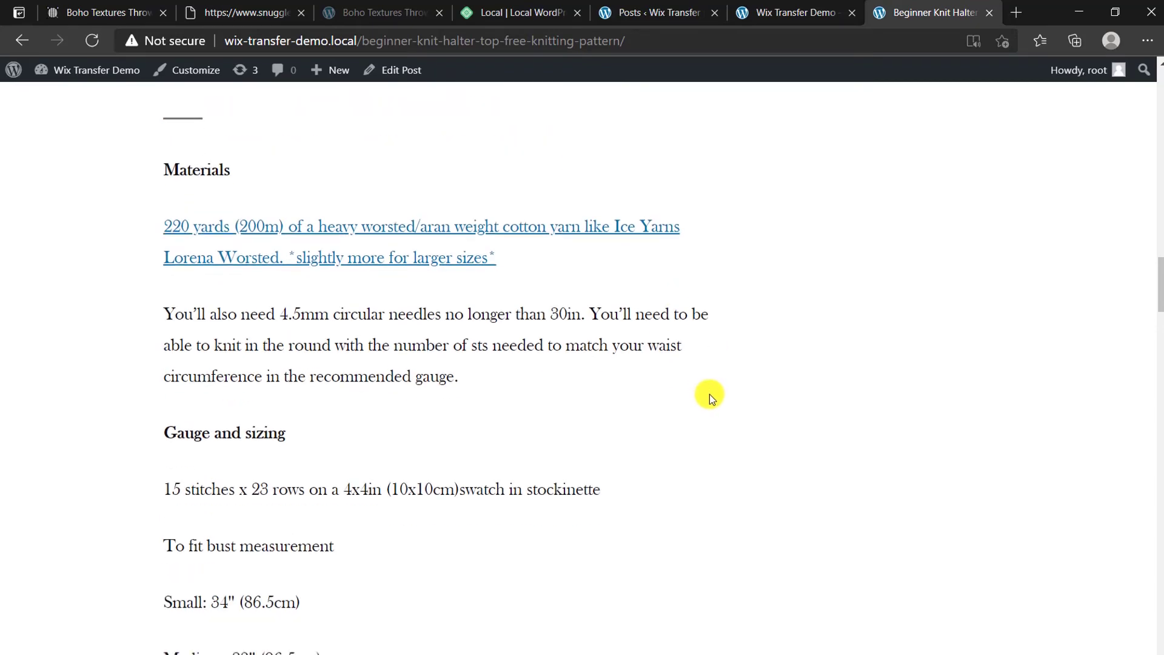
scroll(721, 414, down, 15)
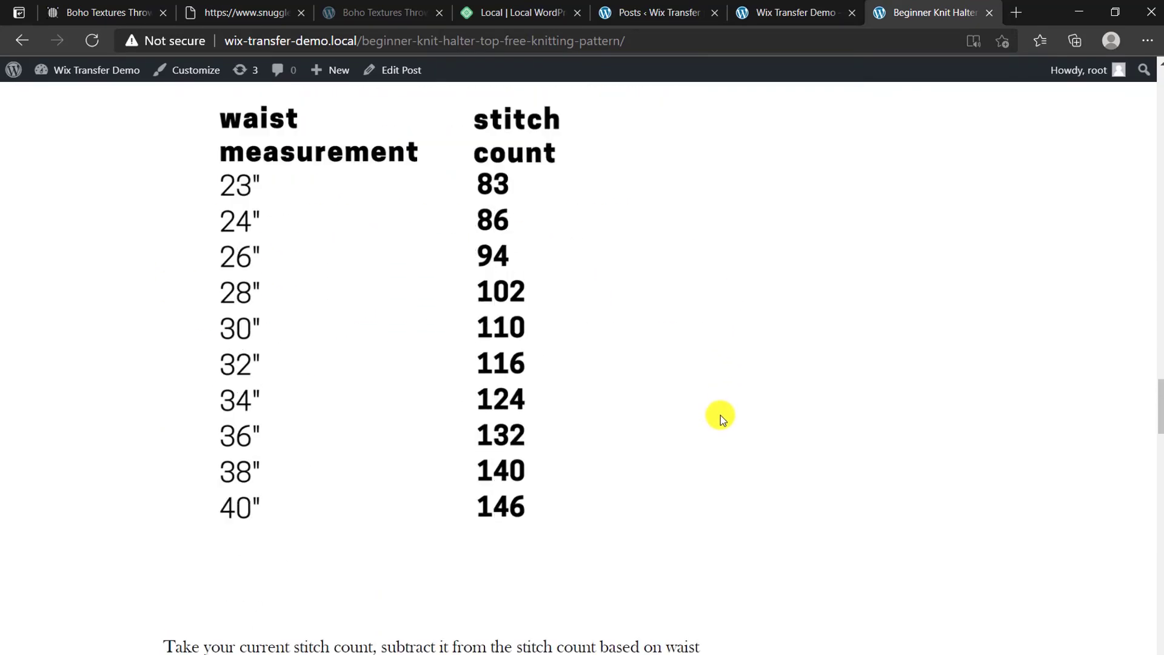
scroll(722, 407, down, 15)
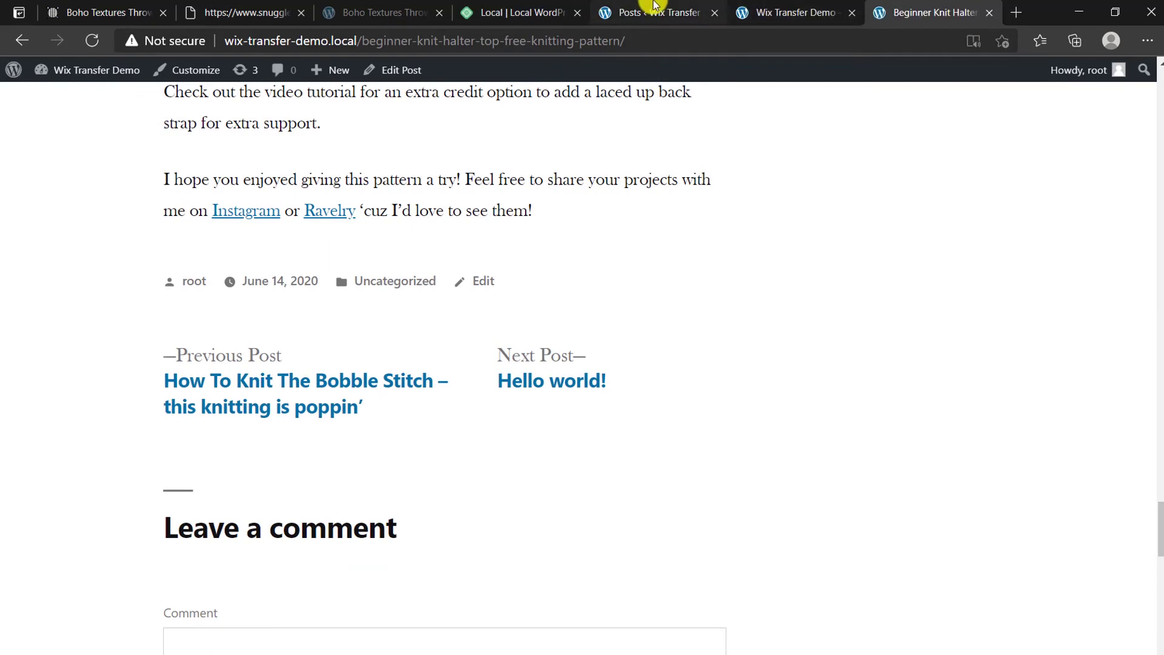
click(682, 11)
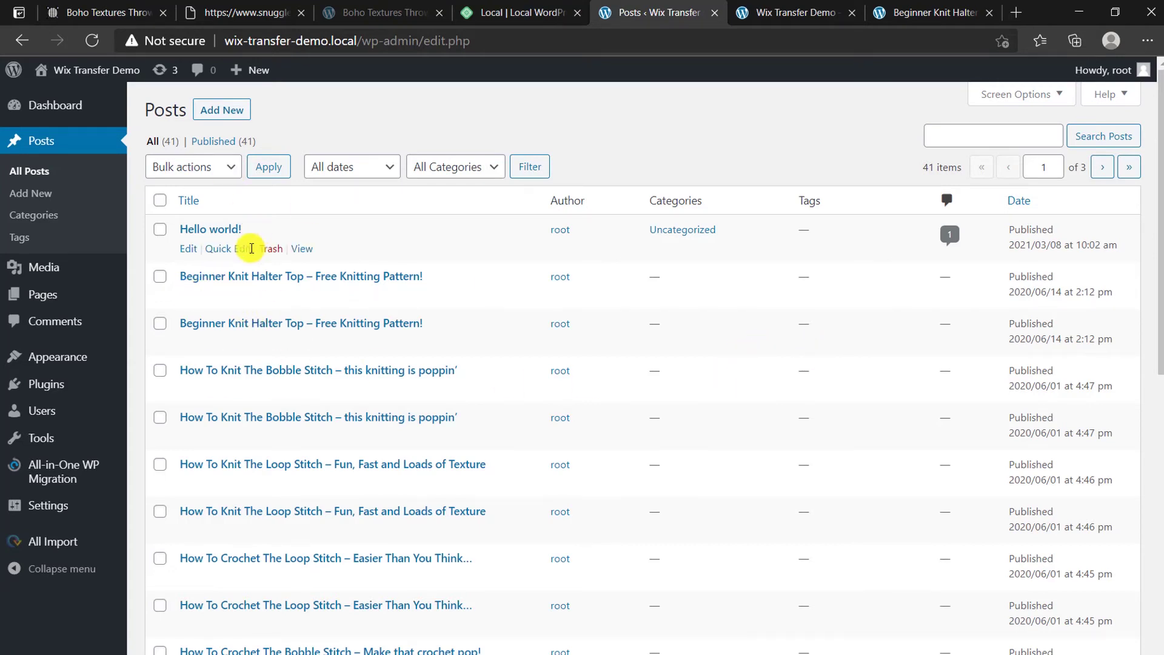
Step: Open the duplicate Beginner Knit Halter Top post in the editor and scroll through its content
click(188, 296)
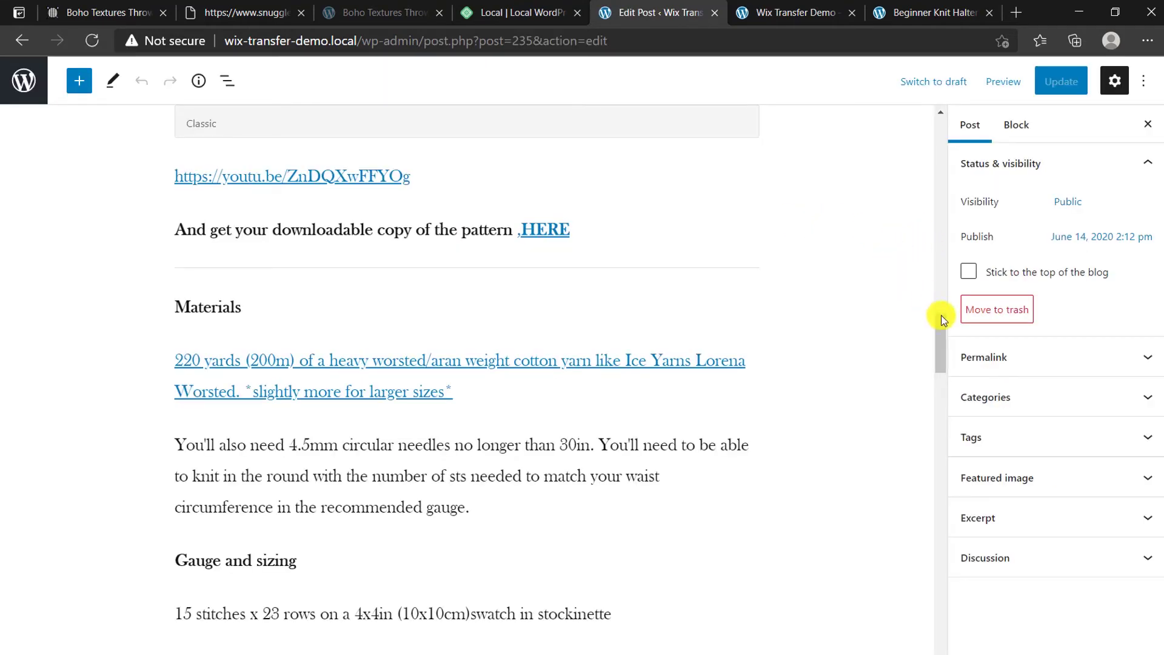
drag(941, 337, 940, 363)
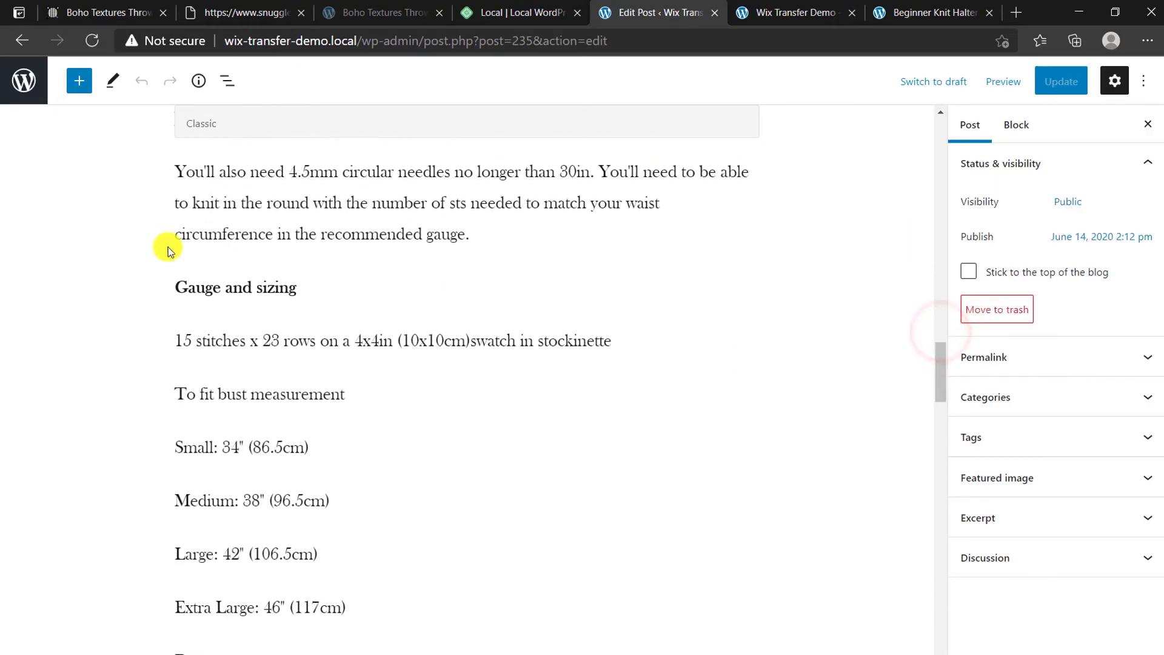
click(234, 289)
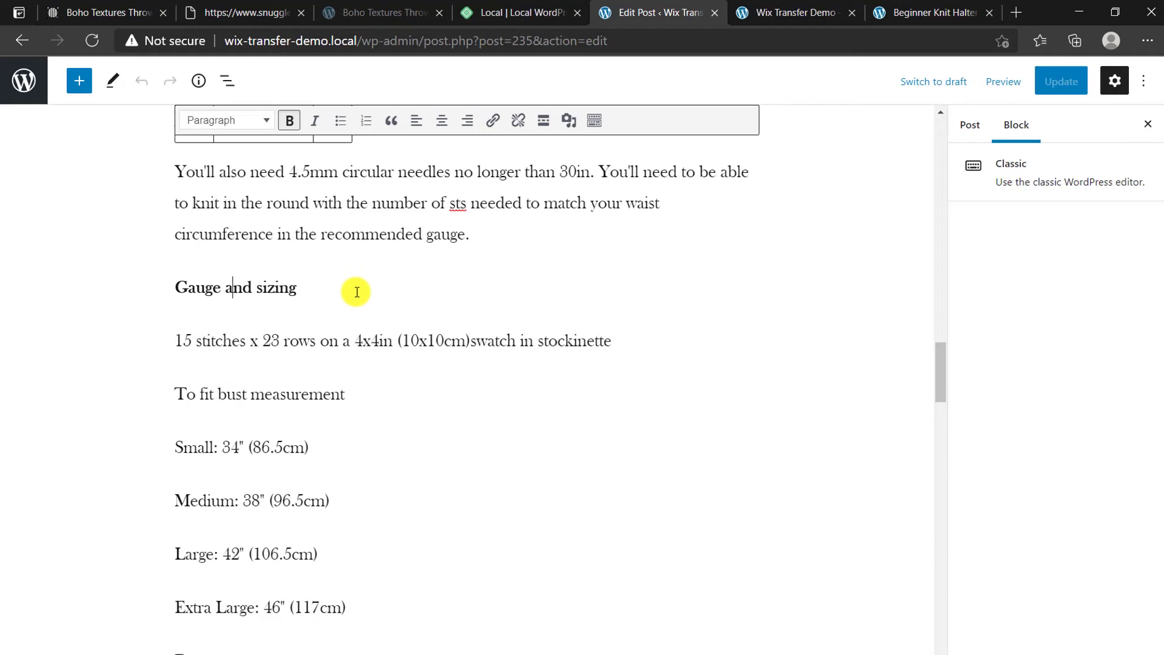
scroll(360, 296, down, 10)
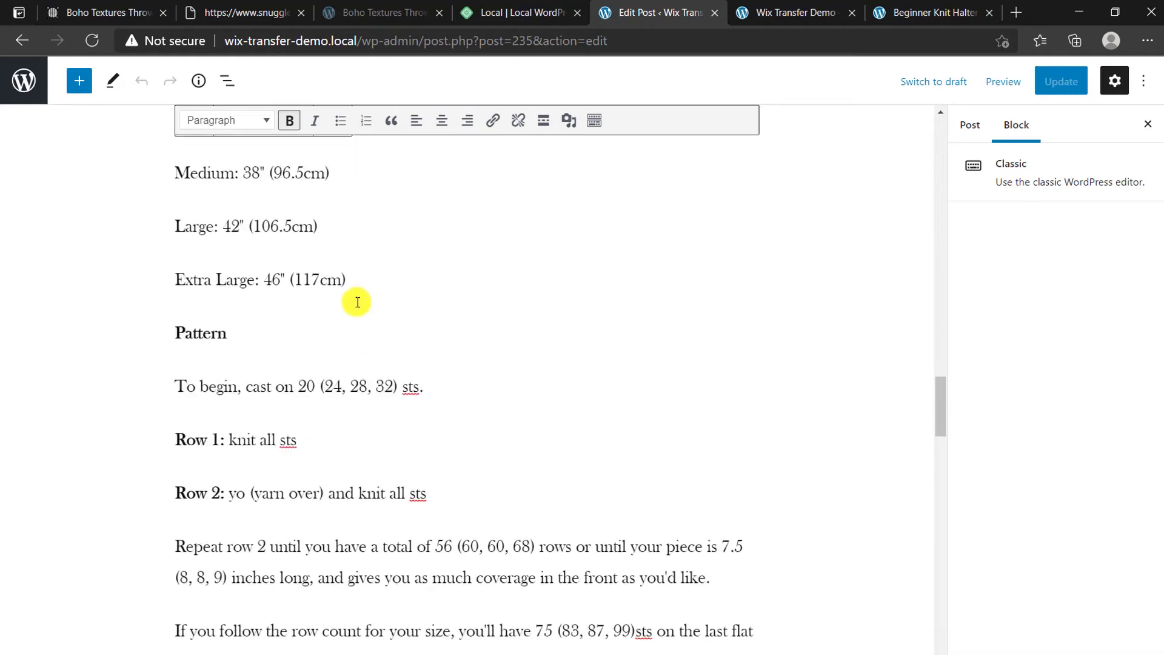
scroll(358, 299, down, 15)
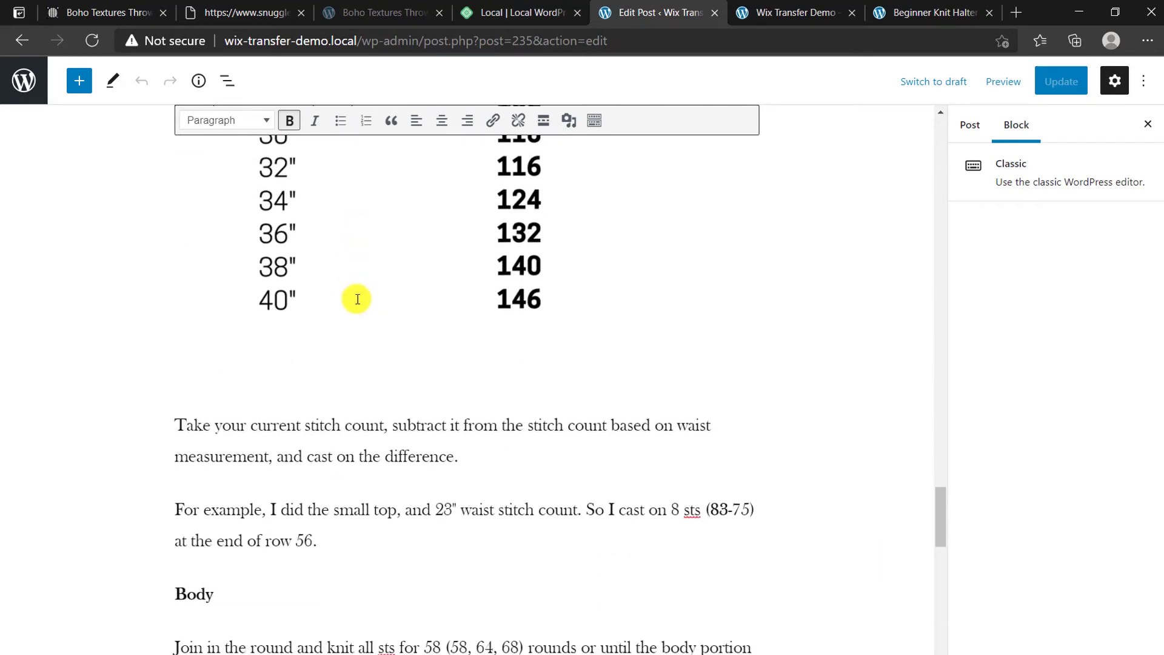
scroll(348, 316, down, 7)
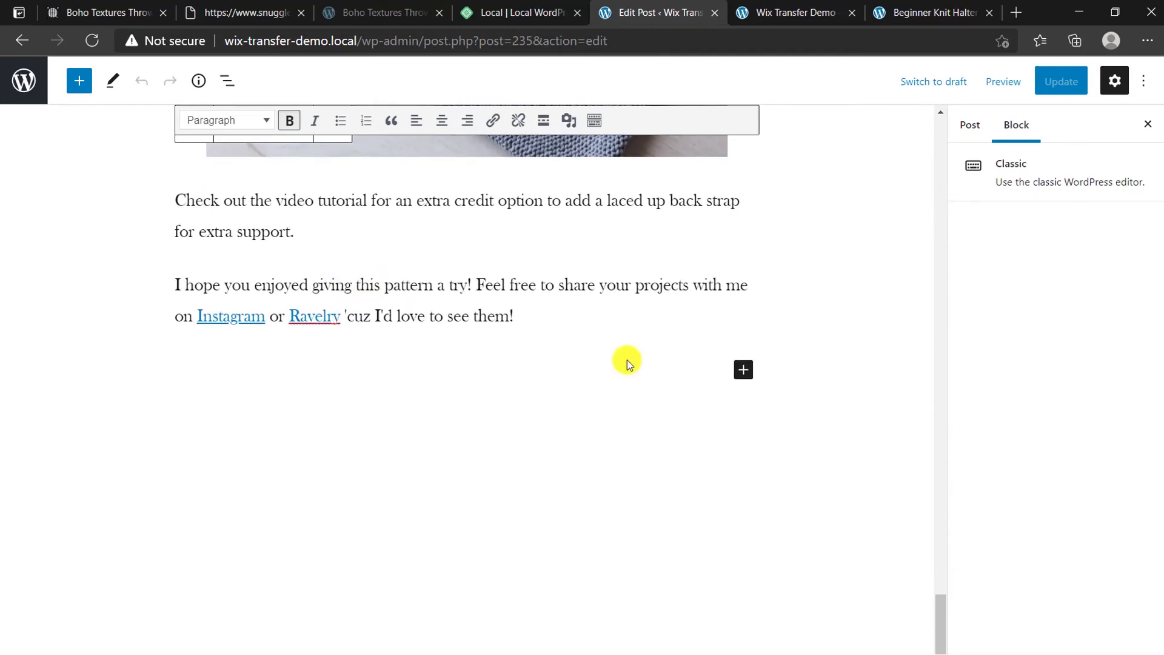
drag(938, 602, 939, 124)
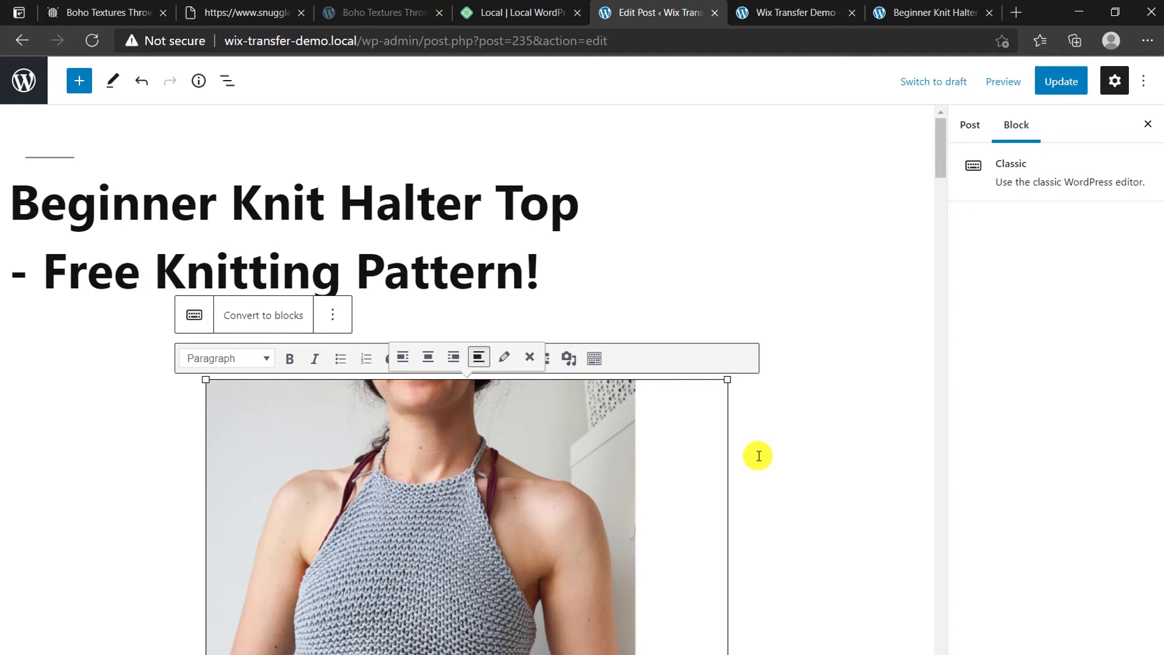
Step: Check the uploaded halter top image's local-site URL, then return to the Boho Textures post
click(818, 11)
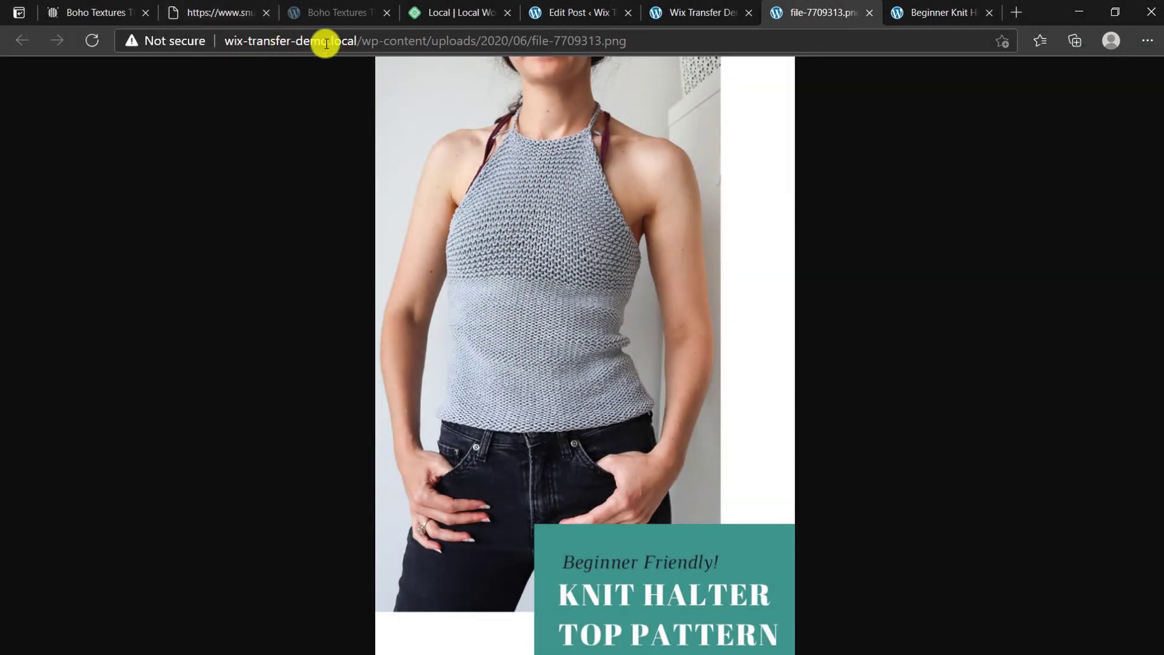
drag(295, 41, 403, 41)
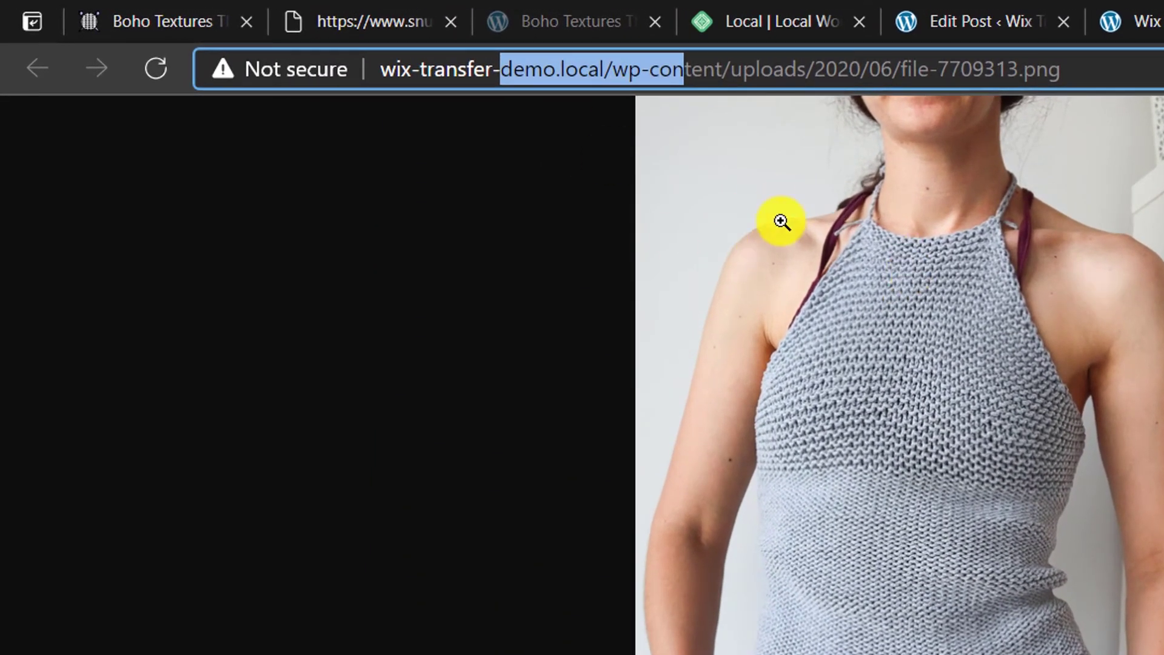
click(164, 15)
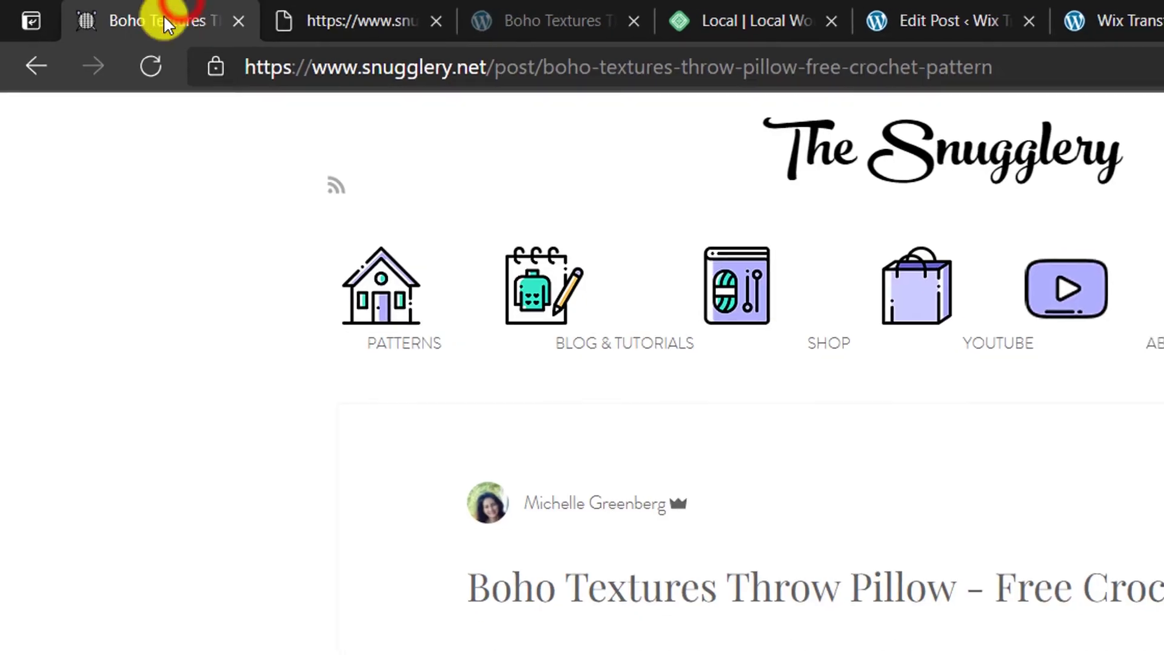
Step: Open the Wix pillow image in its own tab to check its hosting address, then close it
scroll(379, 482, down, 5)
right_click(507, 337)
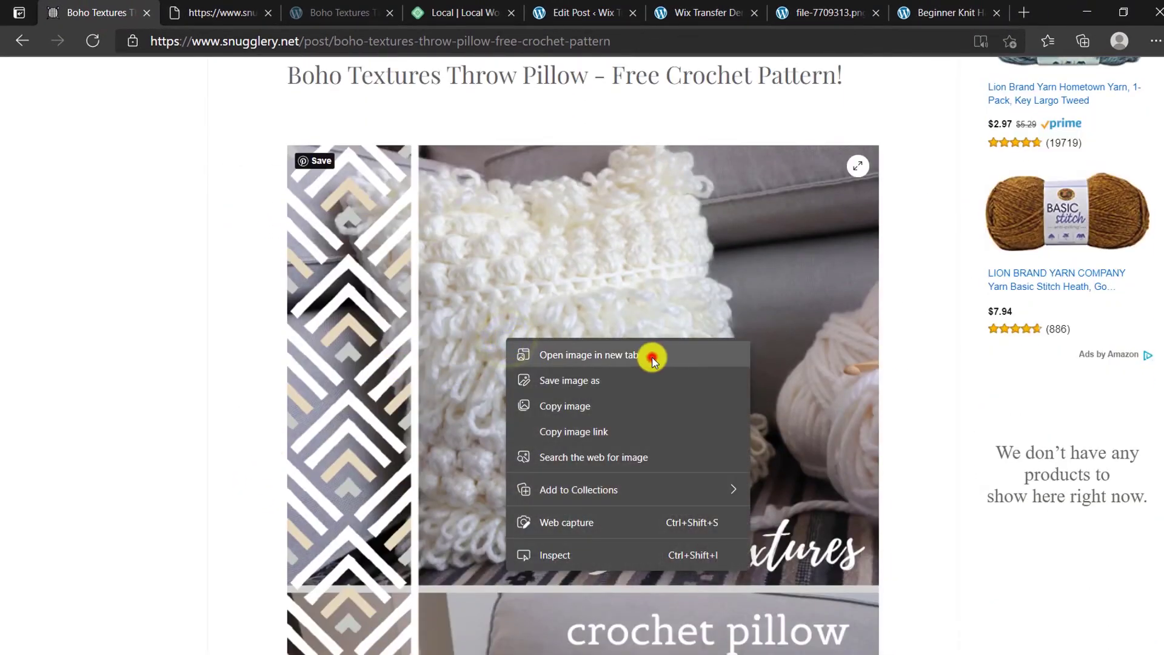
click(649, 355)
click(218, 11)
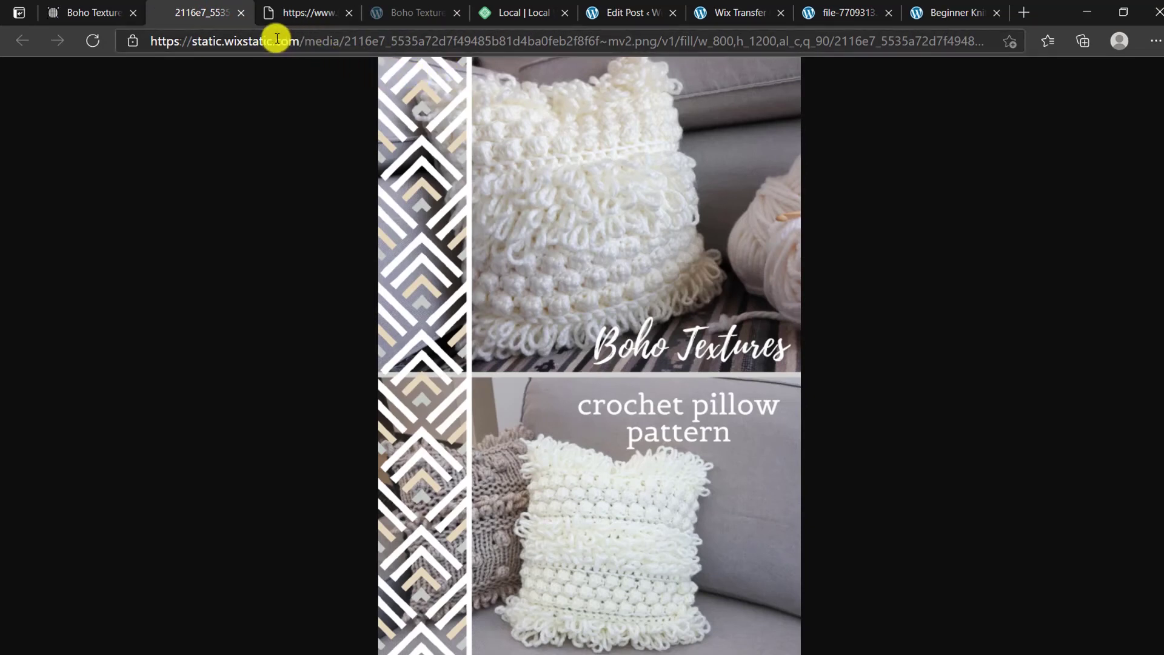
click(241, 13)
Step: Recheck the local halter top image file-7709313.png and return to editing the halter top post
click(752, 5)
click(847, 7)
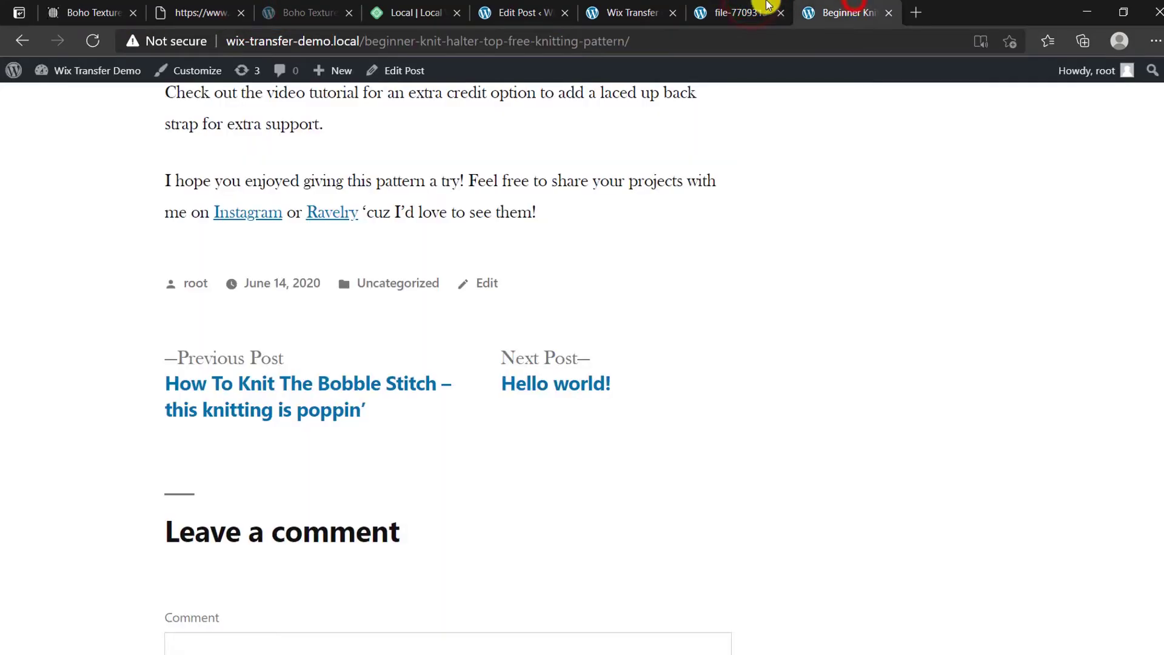
click(761, 8)
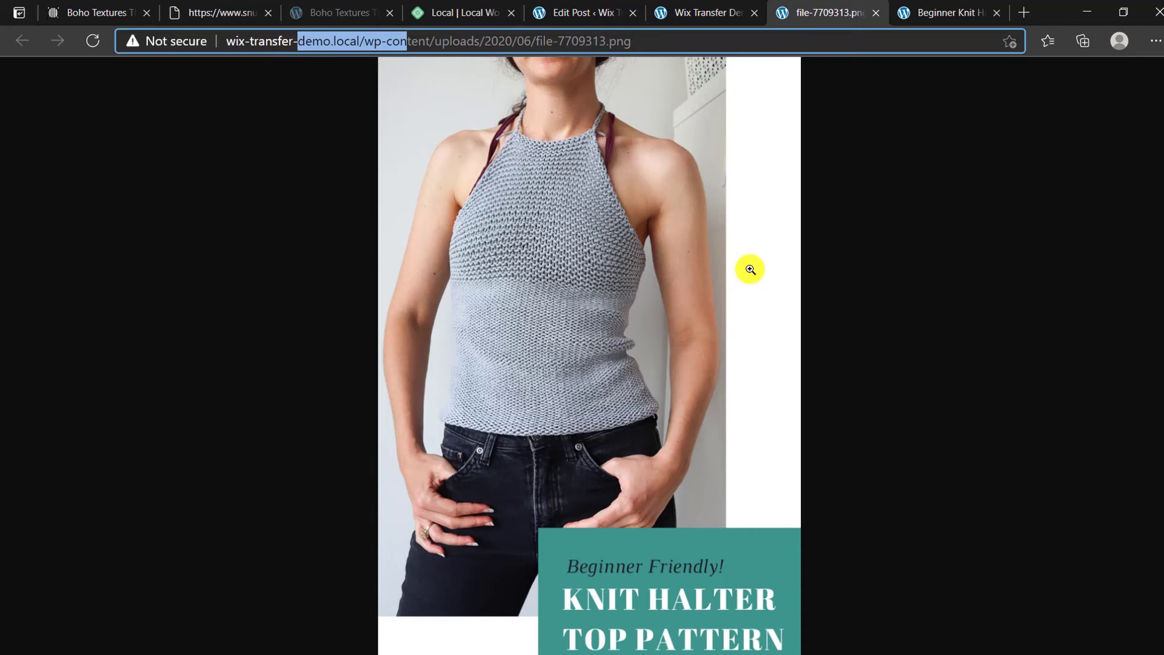
click(621, 8)
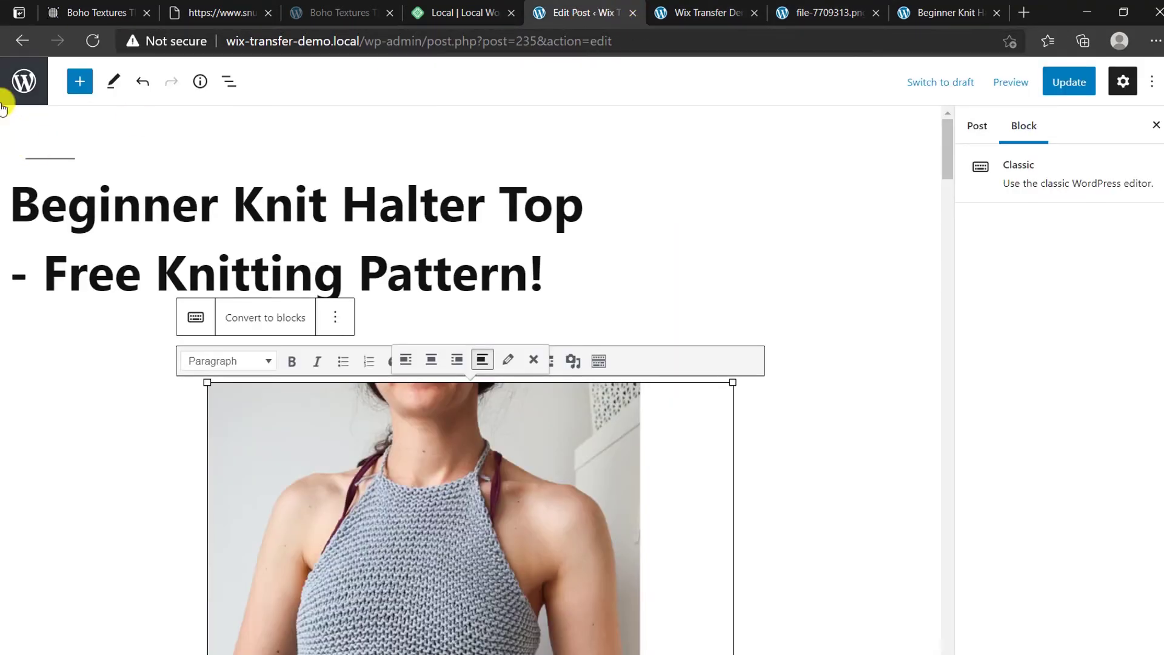
Step: Leave the post editor without saving and go to Plugins > Add New
click(17, 85)
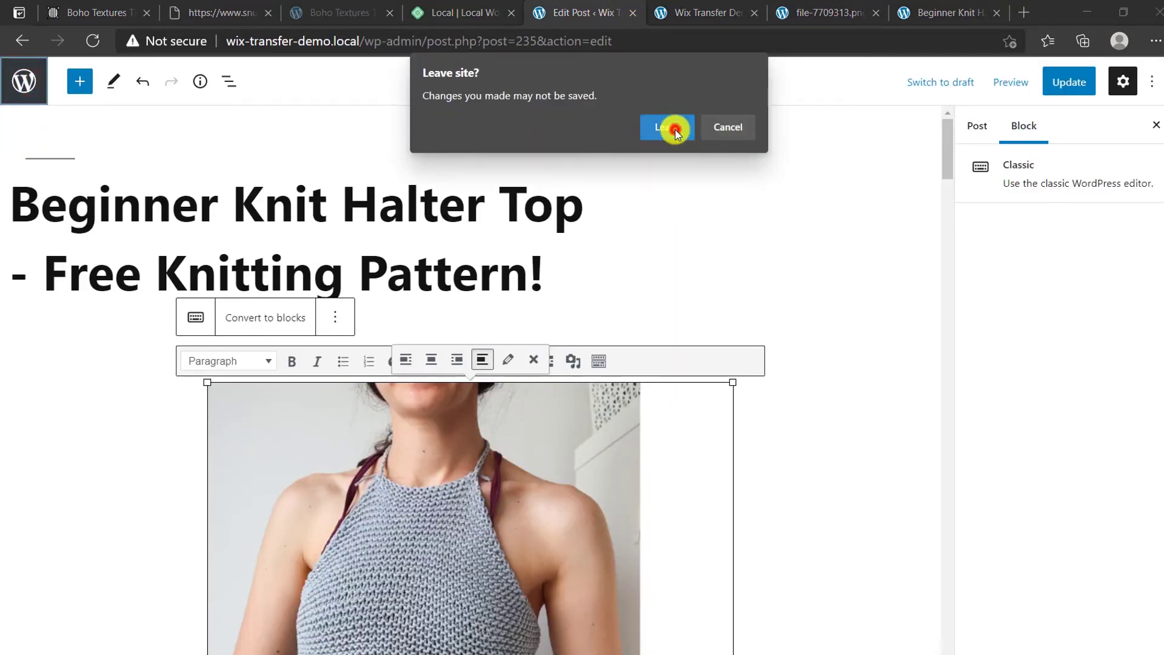
click(675, 129)
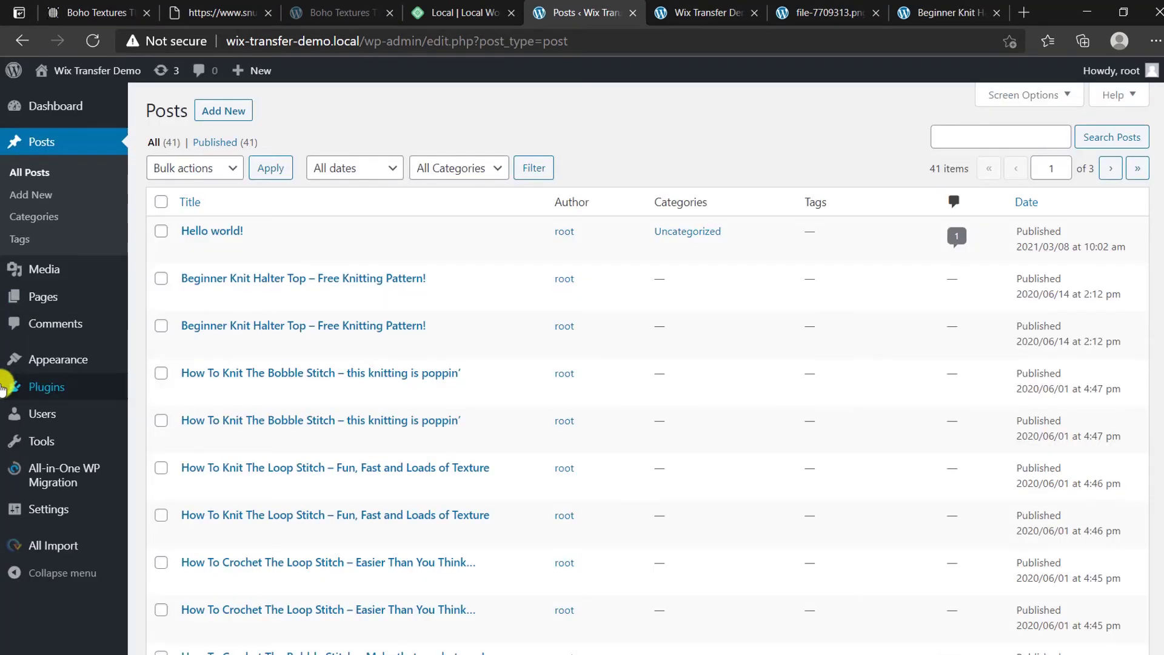
mouse_move(105, 391)
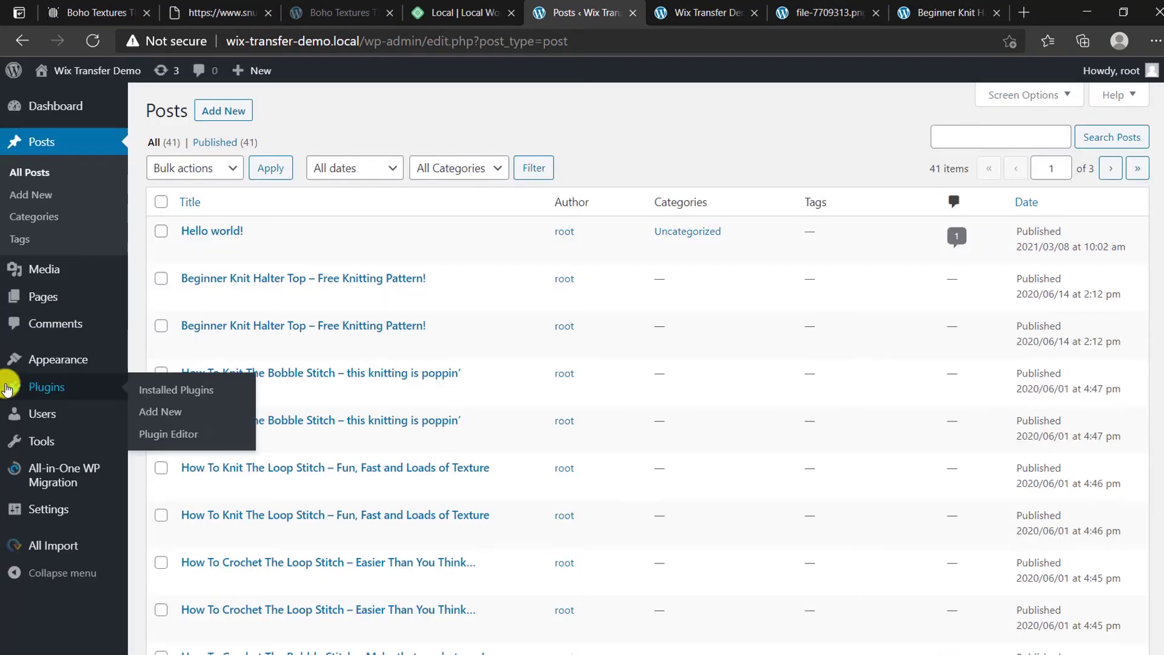
click(161, 405)
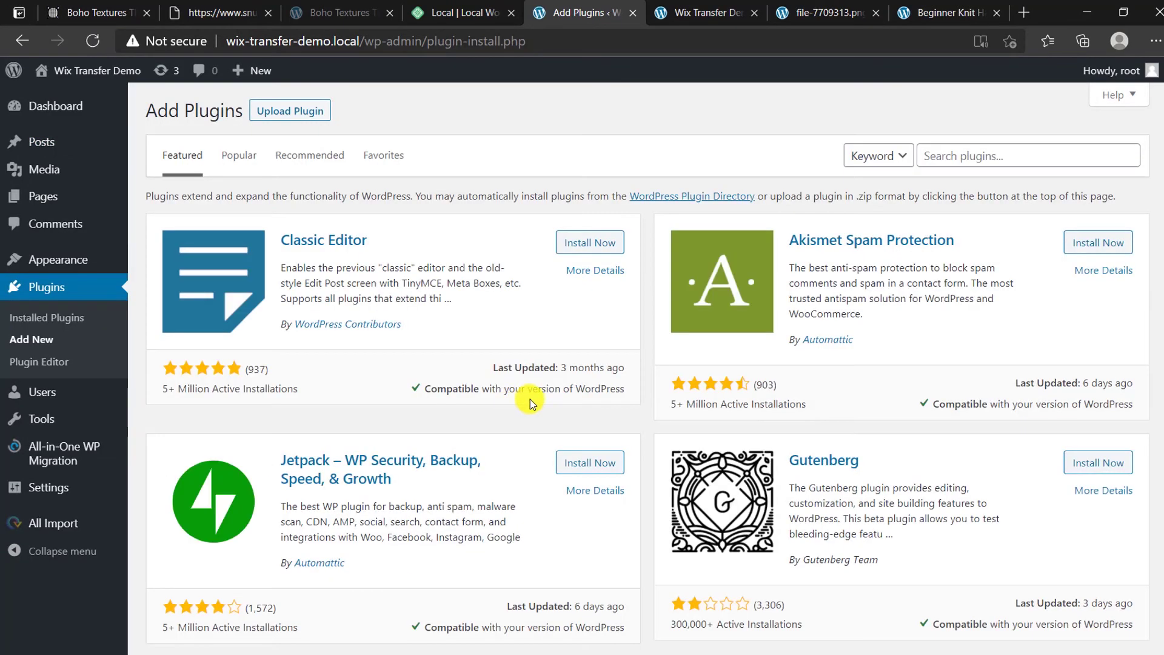
Step: Search plugins for 'external image' and install and activate Archivarix External Images Importer
click(964, 156)
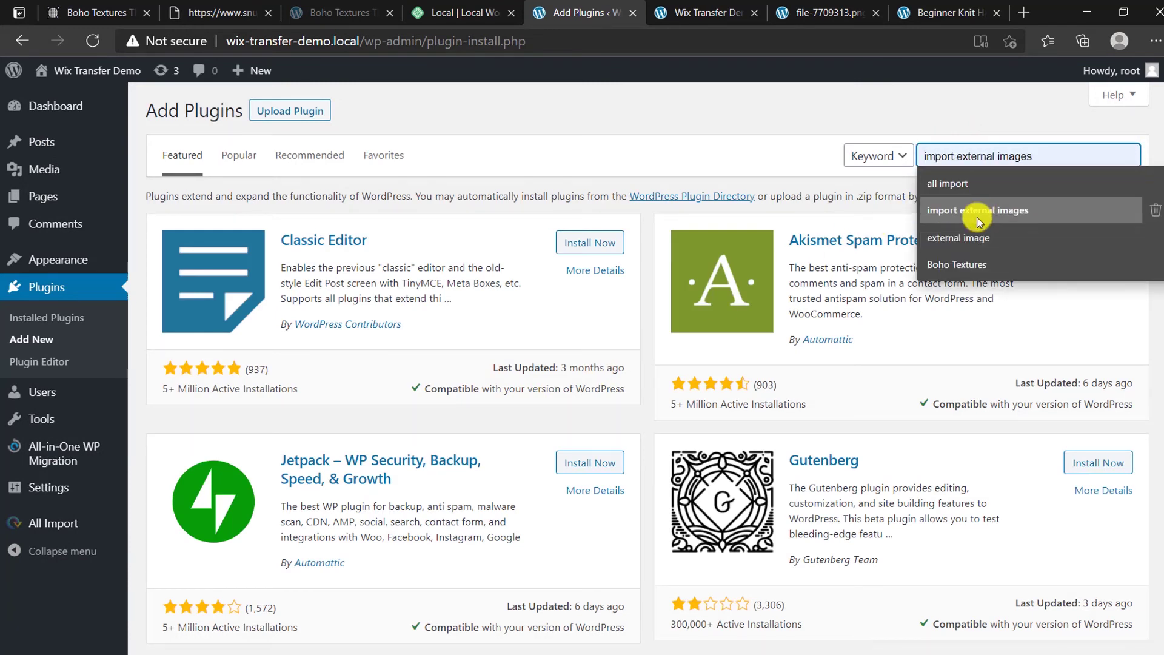
click(969, 241)
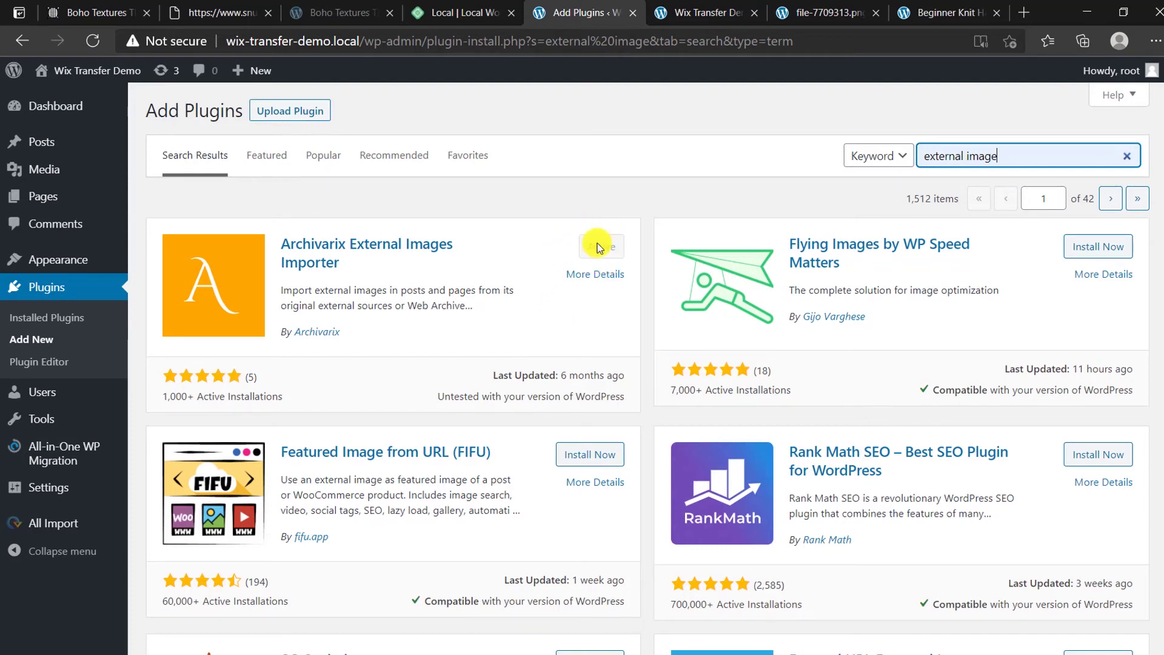
mouse_move(53, 490)
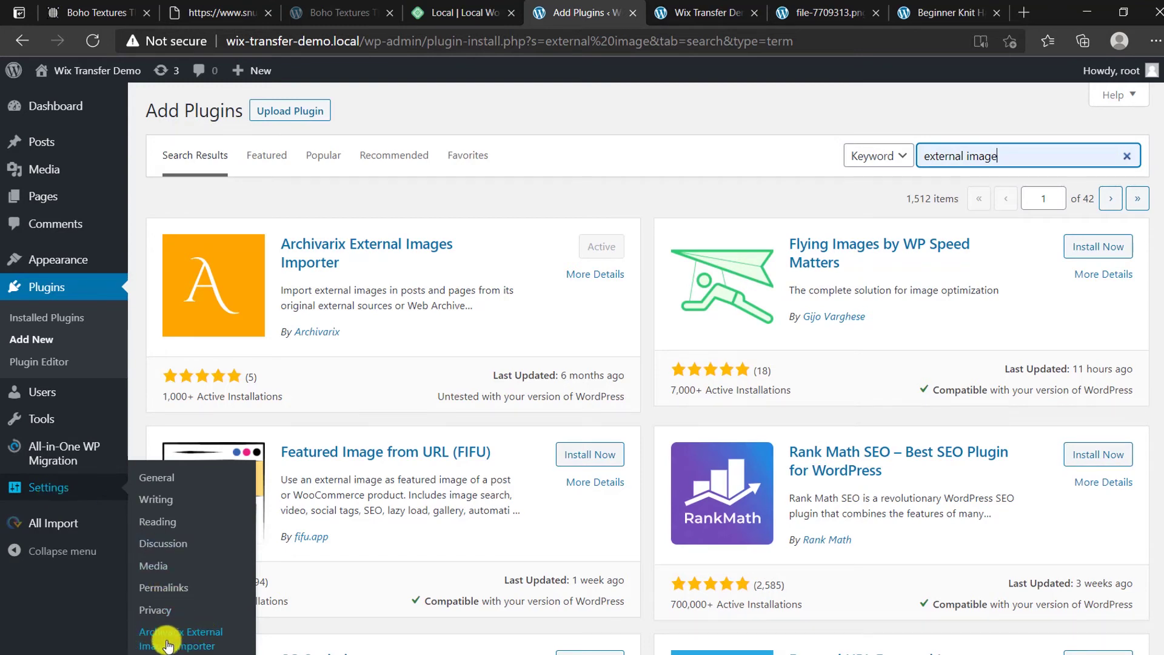
Step: Review the importer's Post types, Image files and Download tabs; save with original links first, then Web Archive
click(202, 641)
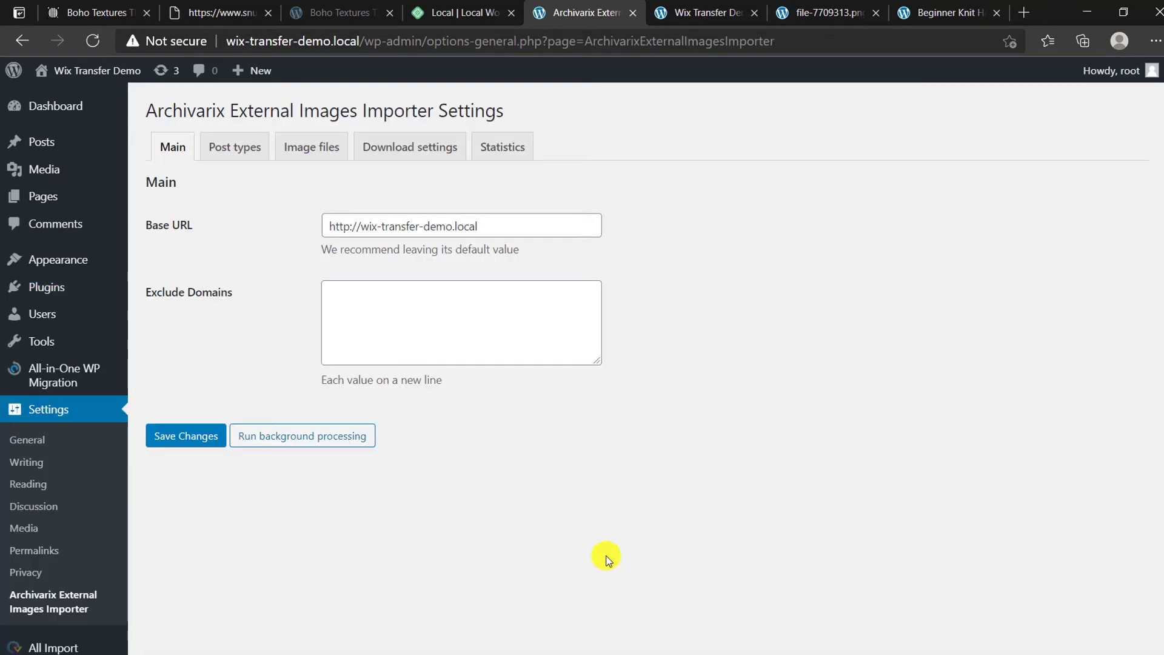
click(241, 149)
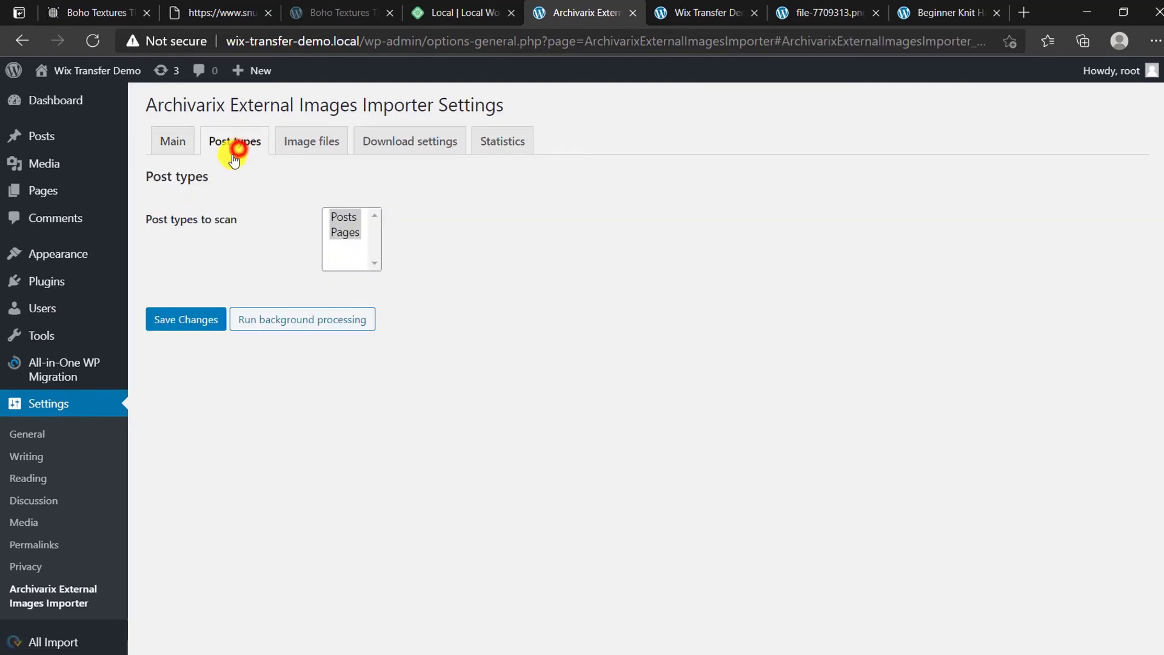
click(305, 137)
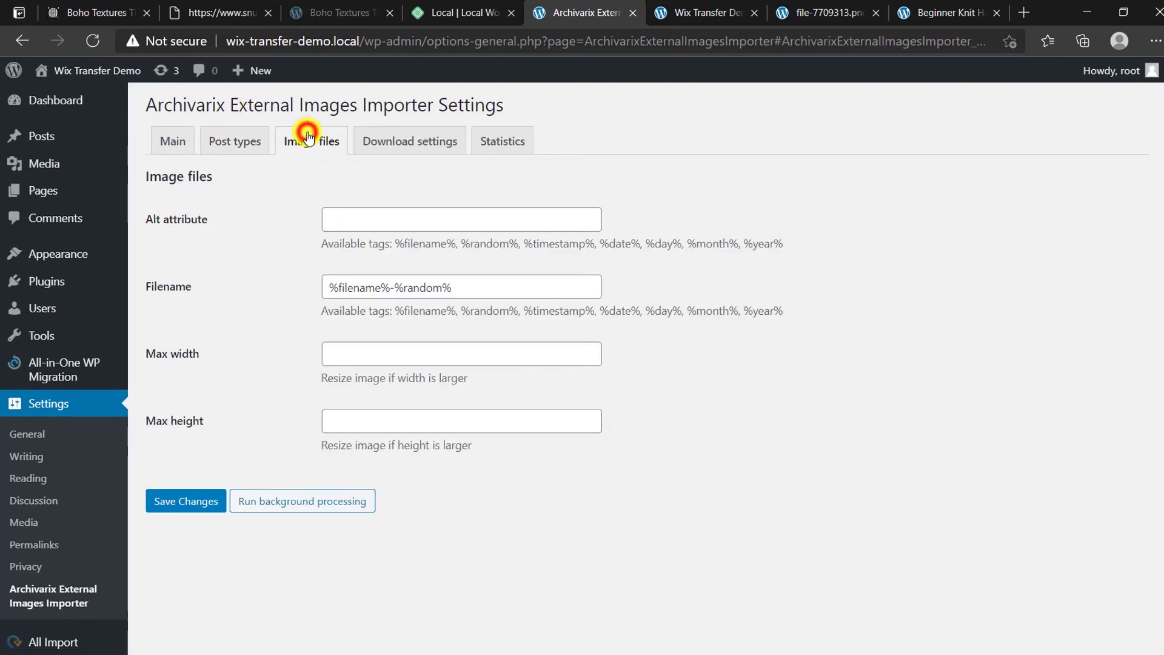
click(388, 143)
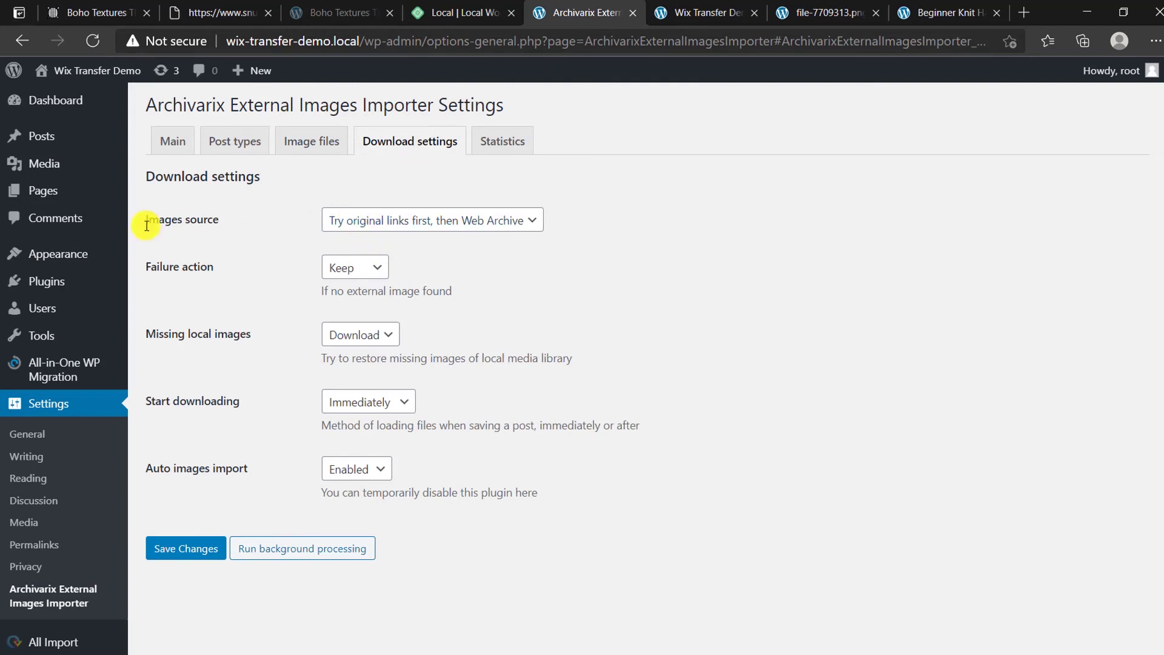
click(432, 219)
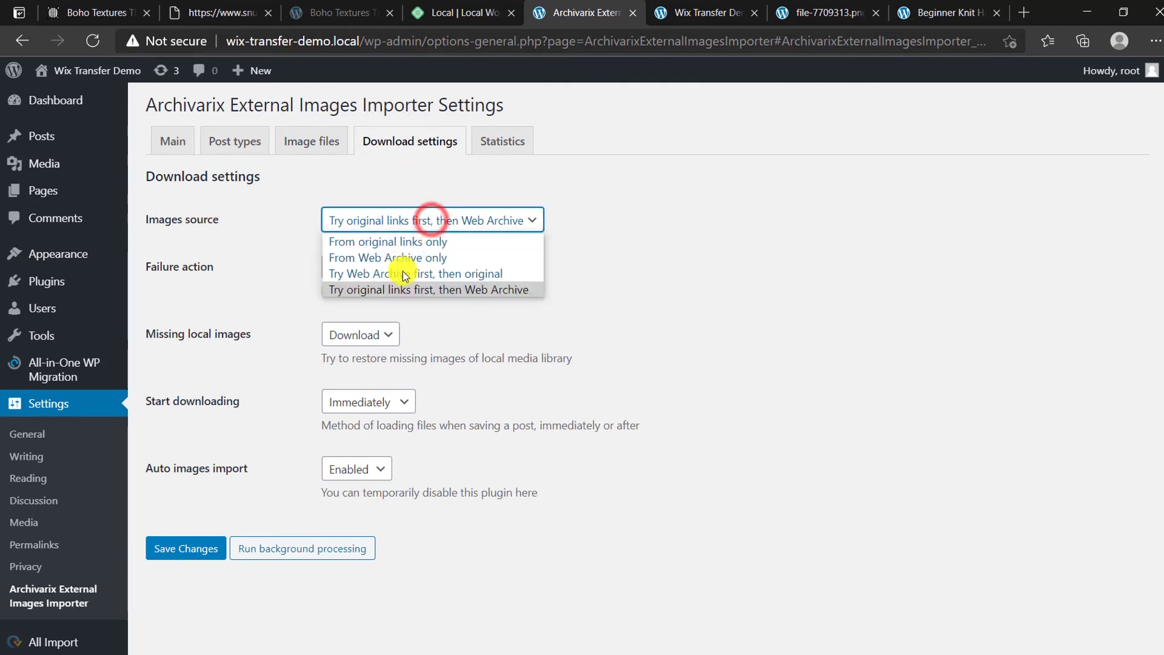
click(439, 294)
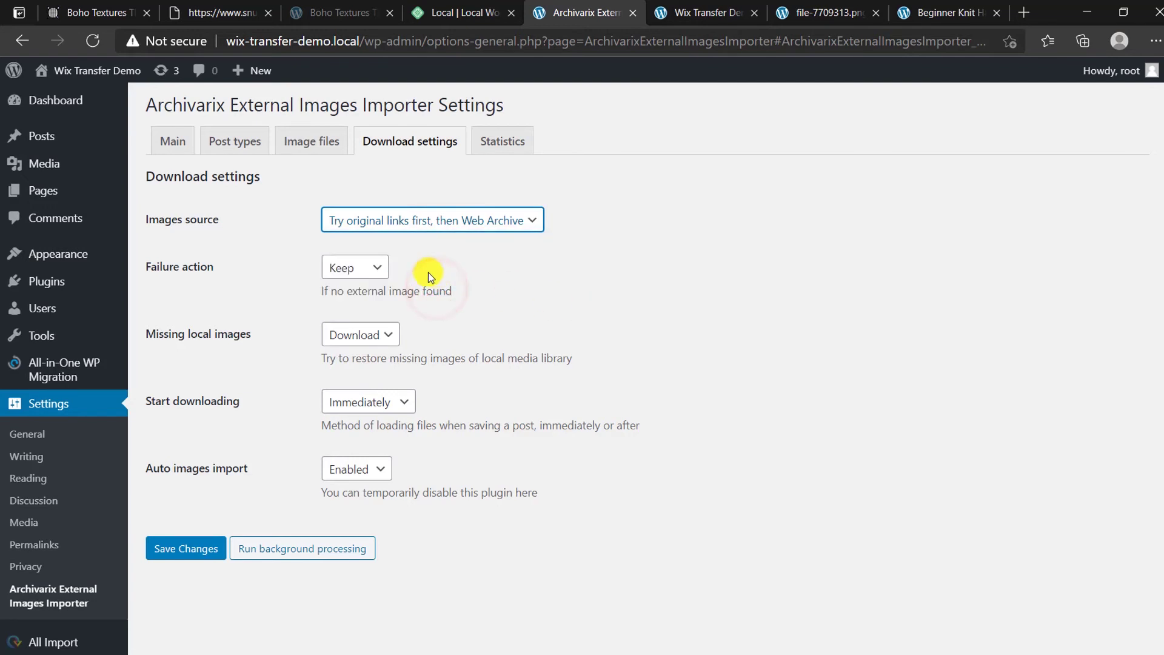
click(177, 549)
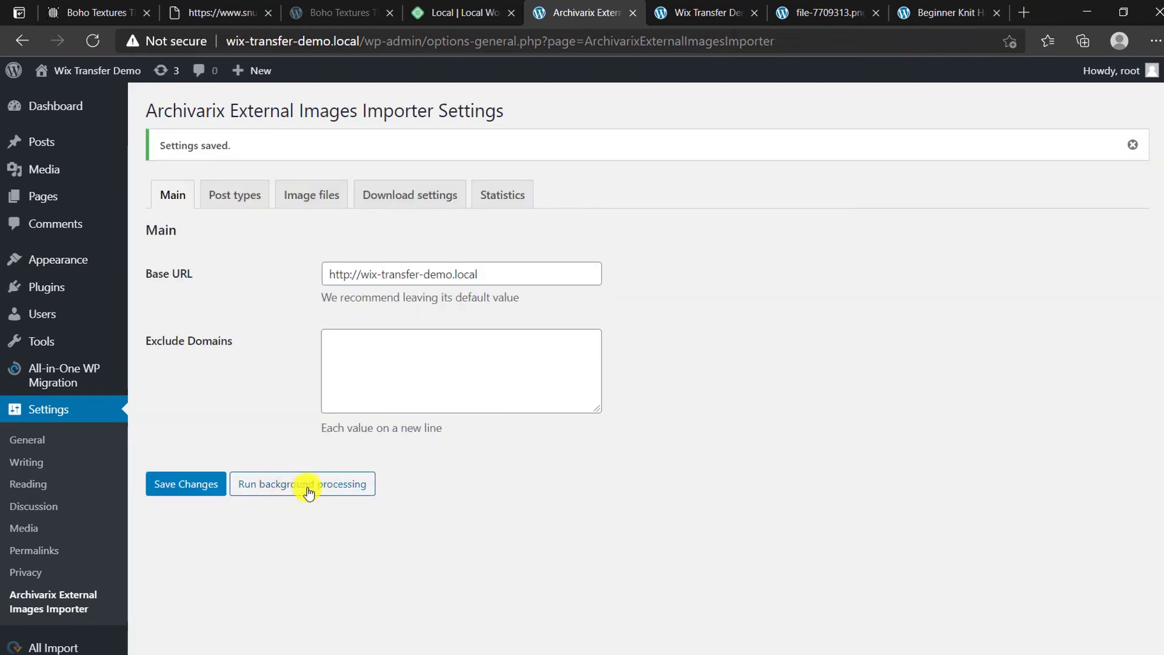
Step: Start the background download of external images and check its statistics, 426 images left
click(328, 488)
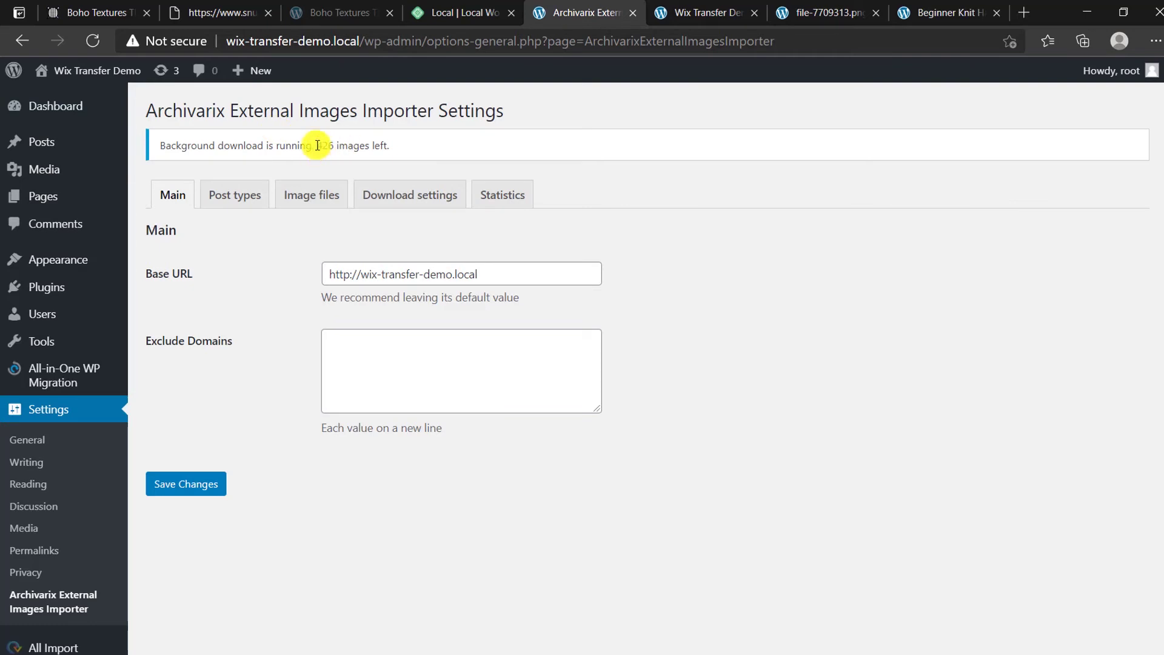
drag(316, 145, 402, 150)
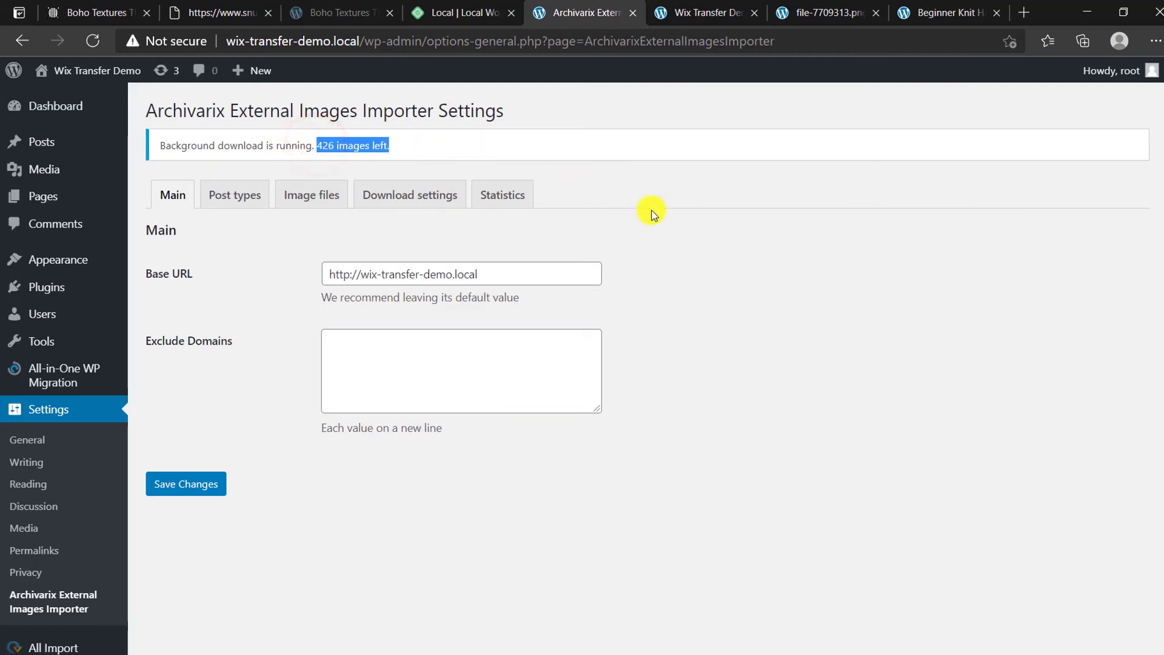
click(522, 198)
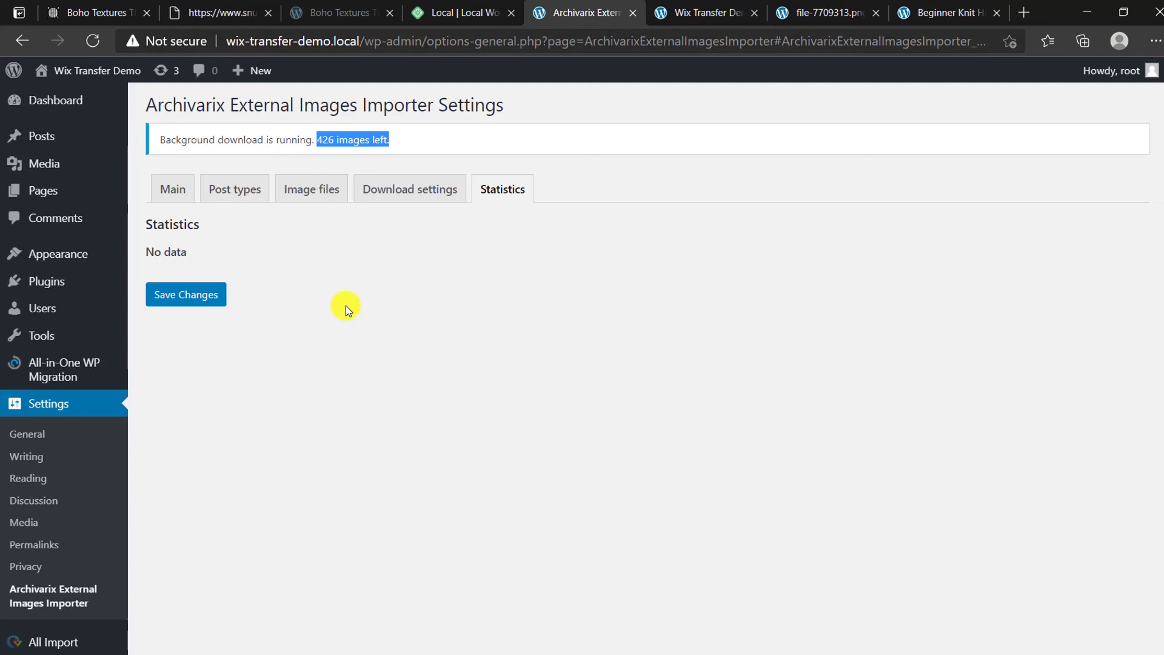
Step: Look over the original Boho Textures post, then return to the importer settings tab
click(61, 13)
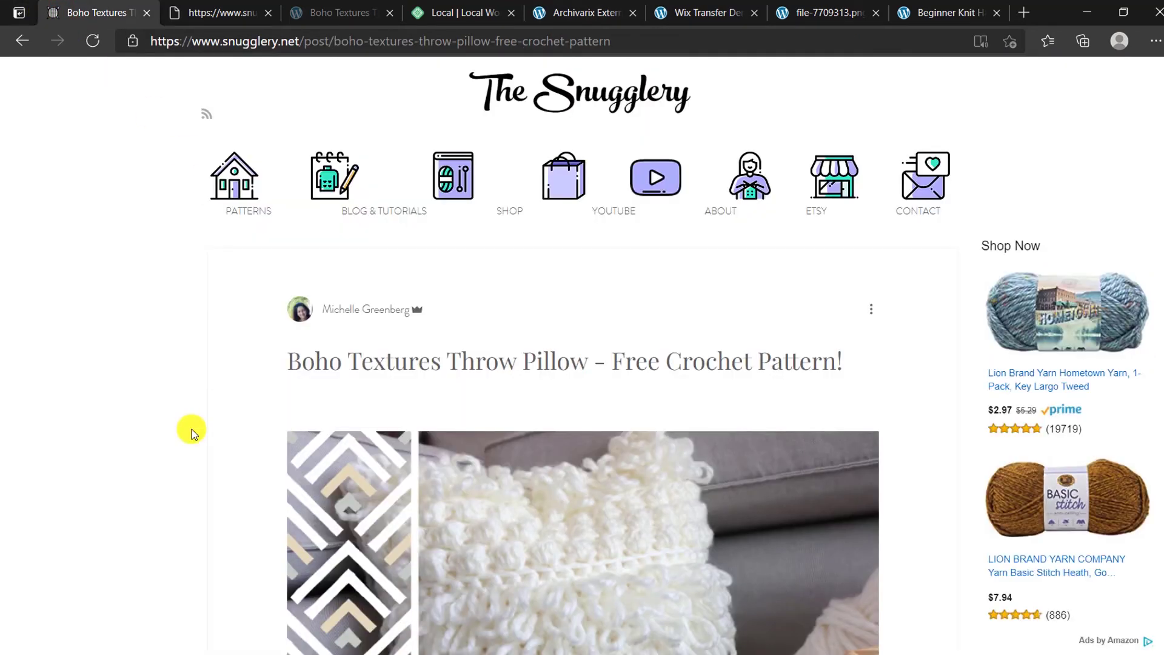
scroll(252, 217, down, 3)
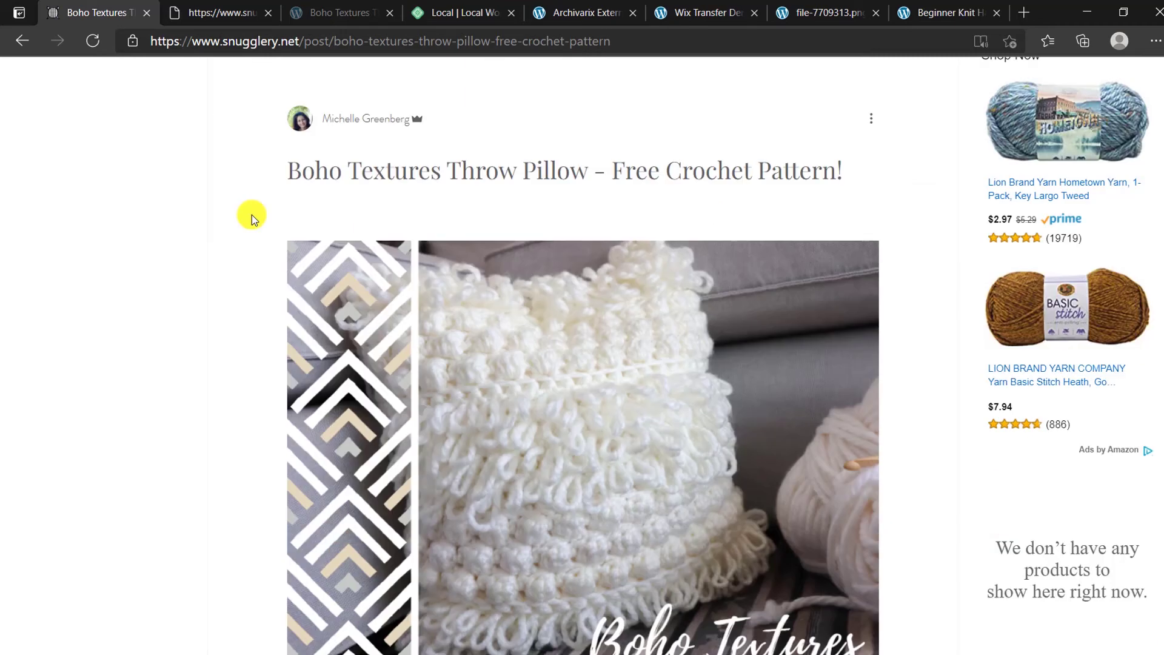
click(594, 7)
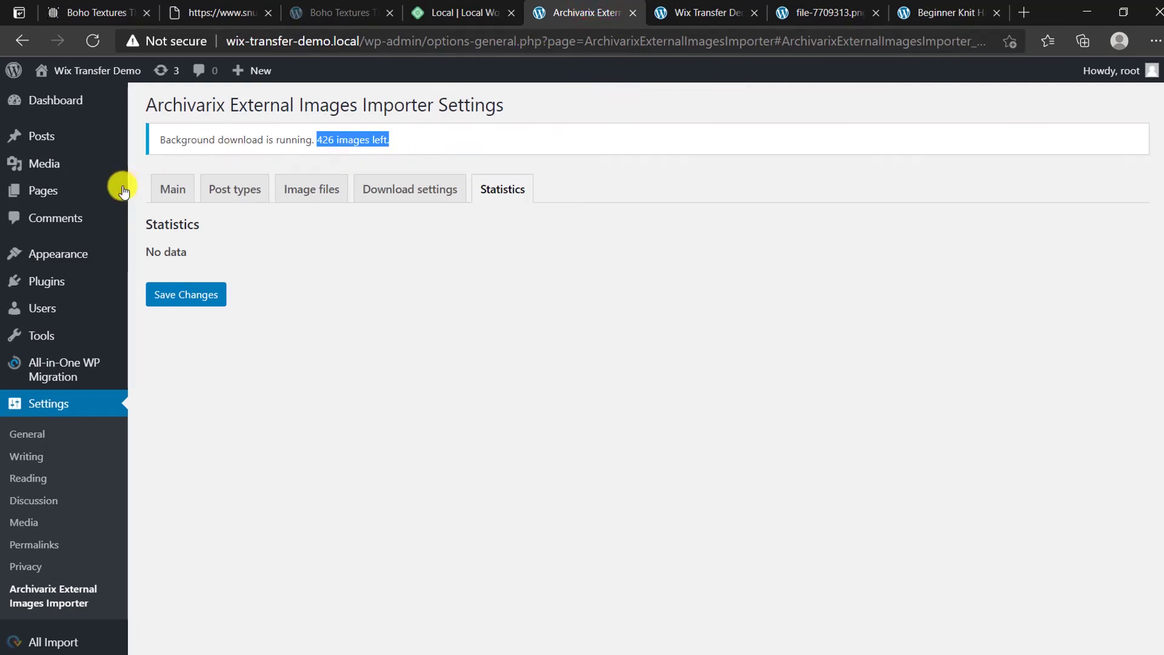
Step: Confirm the Permalink Settings use the Post name structure
mouse_move(75, 149)
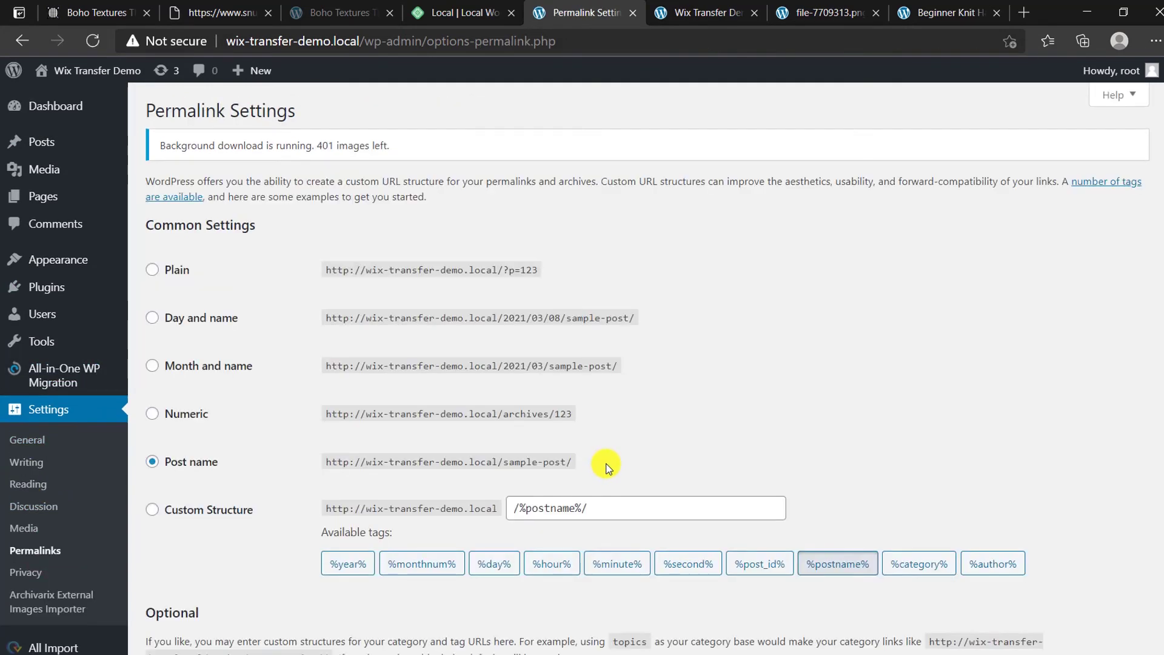
scroll(689, 423, down, 3)
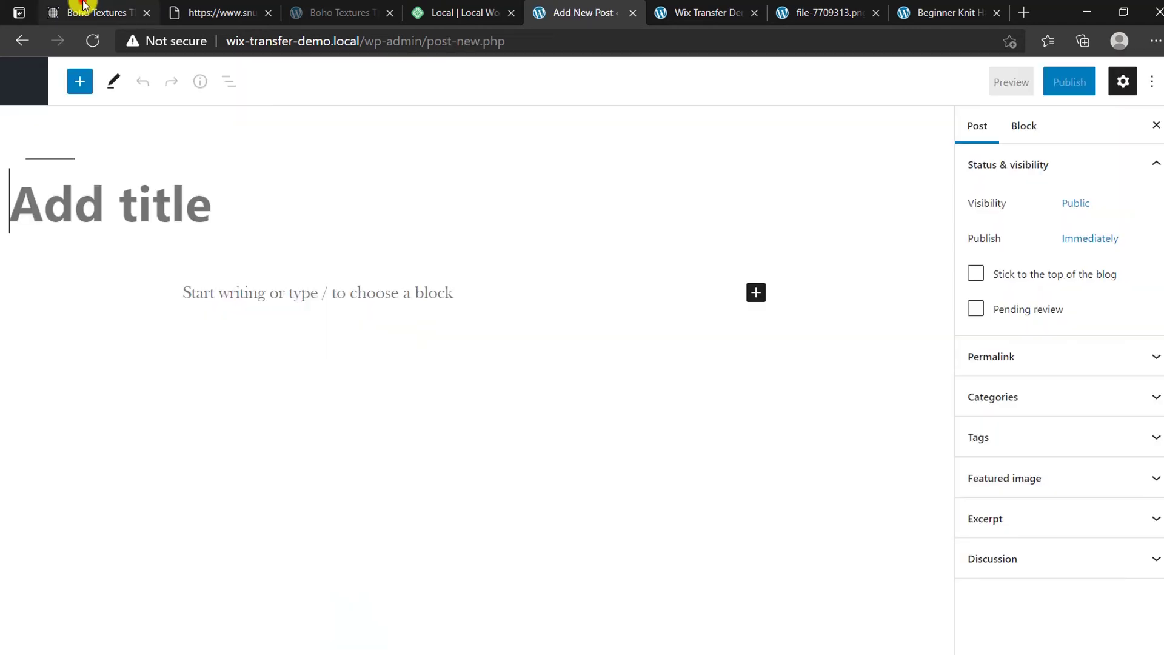
Step: Copy the Boho Textures pillow pattern content from the original Snugglery post
click(82, 10)
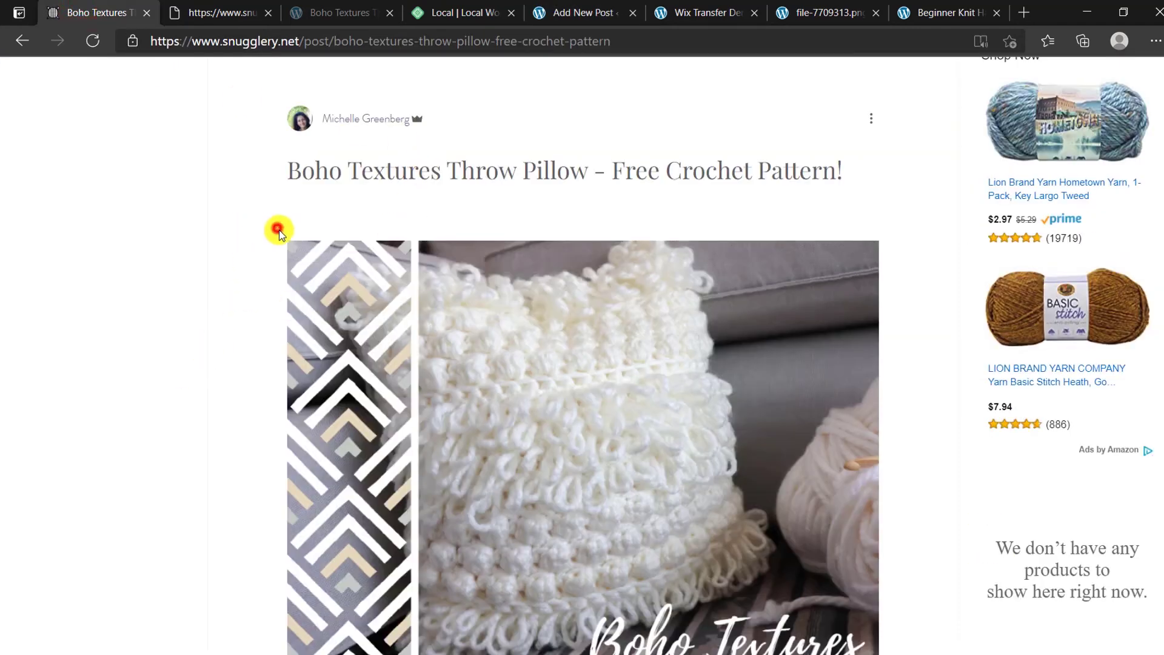
click(72, 201)
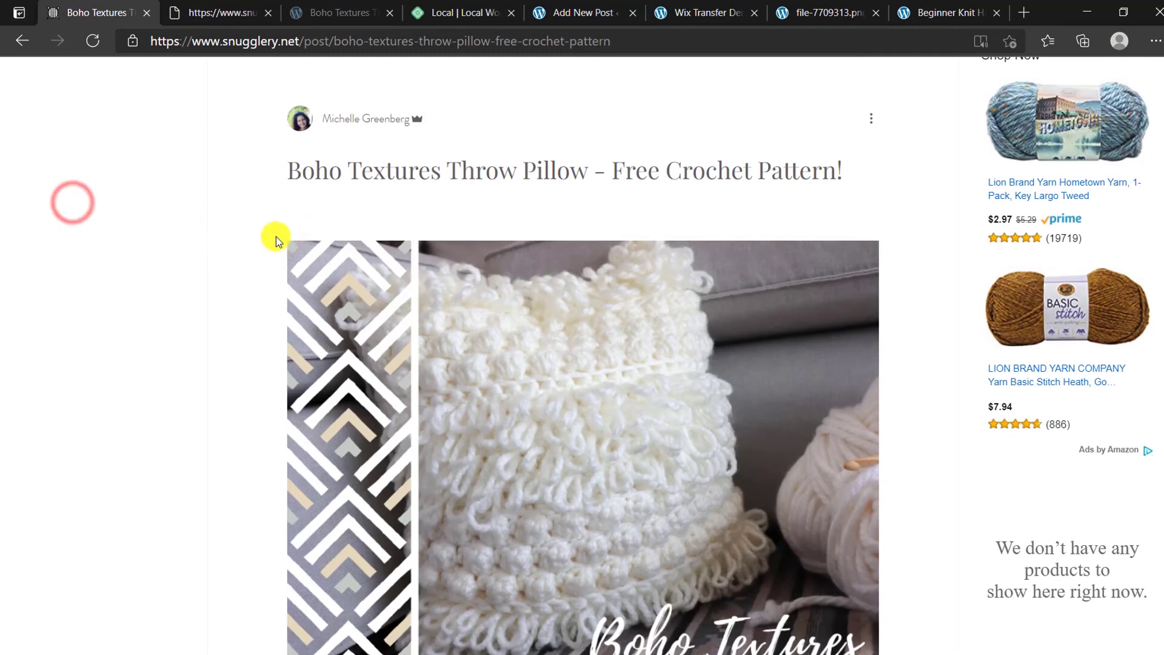
drag(277, 238, 621, 274)
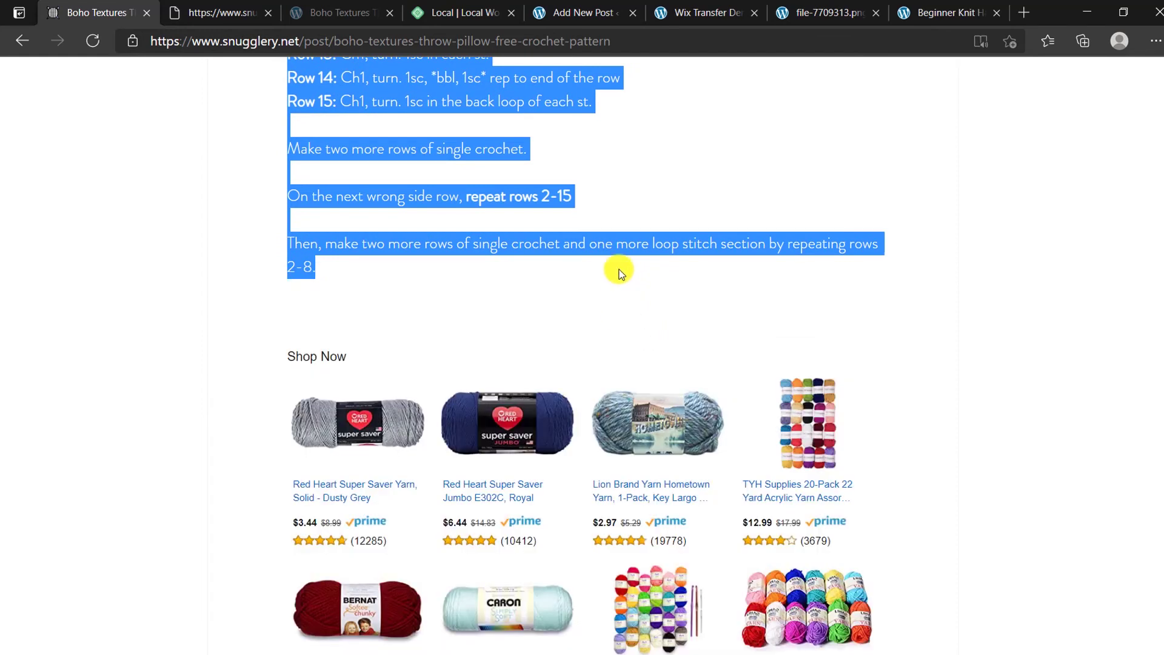
right_click(587, 237)
click(615, 249)
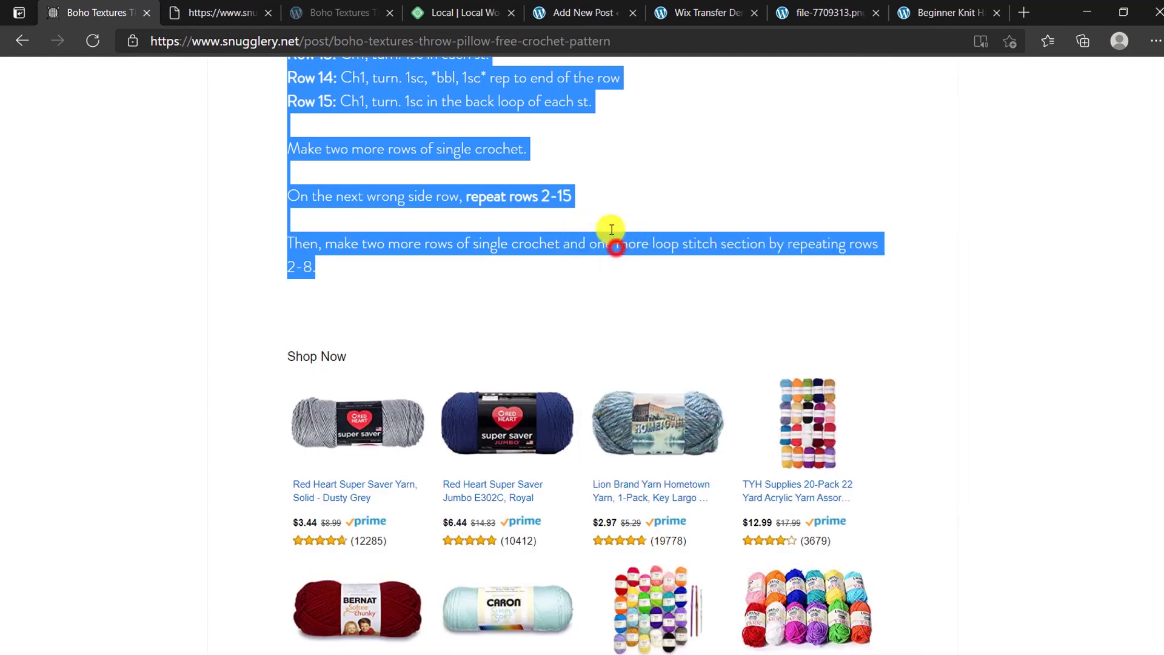
Step: Paste the copied pattern text and images into the new post's body
click(364, 12)
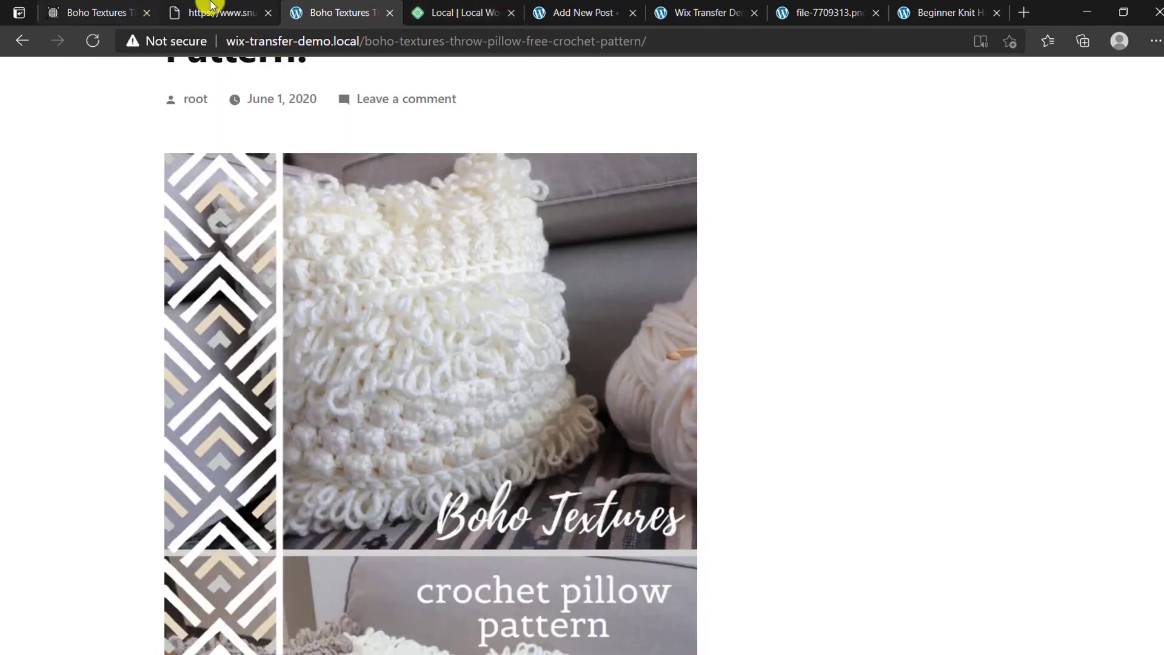
click(211, 10)
click(568, 9)
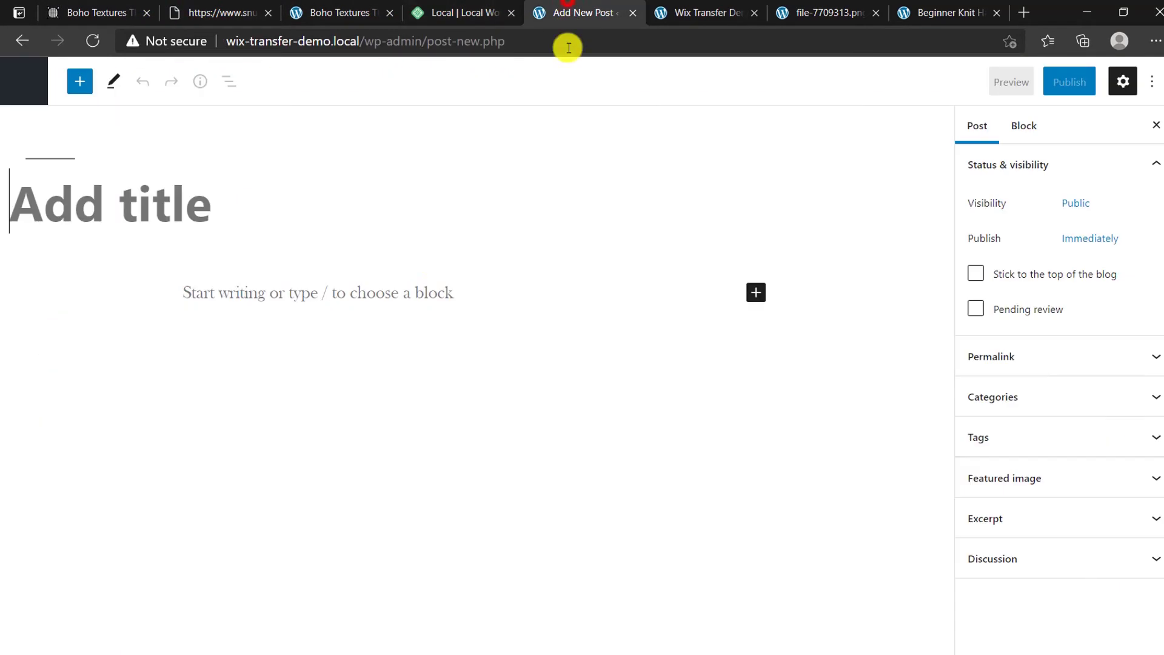
click(246, 293)
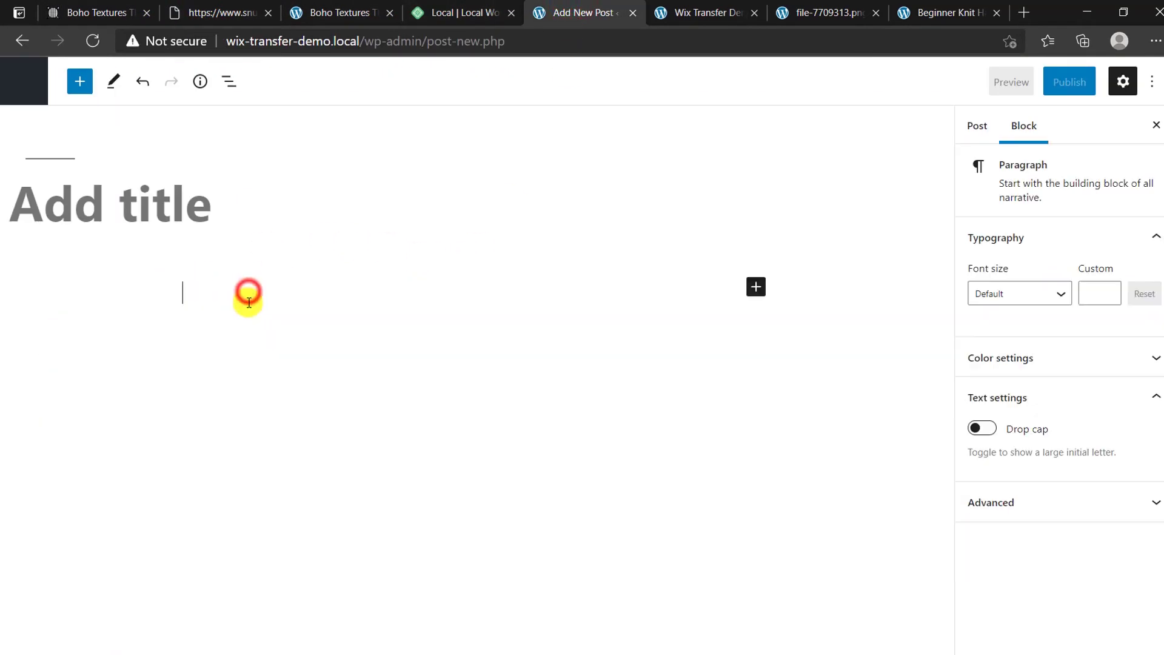
right_click(242, 280)
click(319, 436)
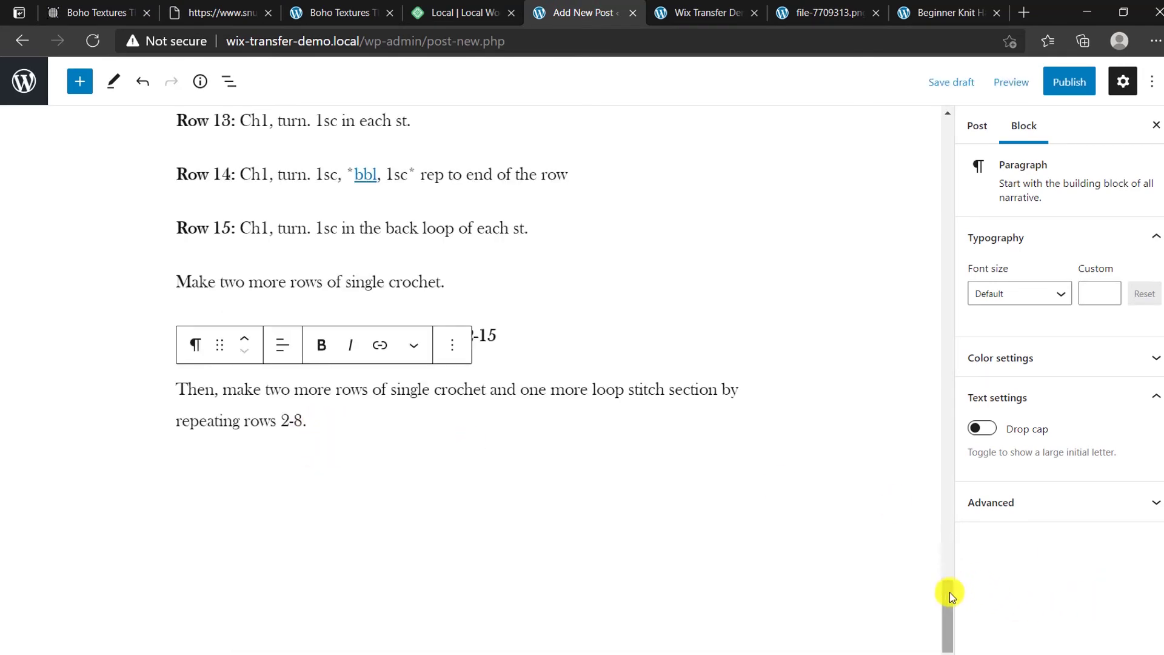
drag(947, 592, 904, 134)
key(ctrl+z)
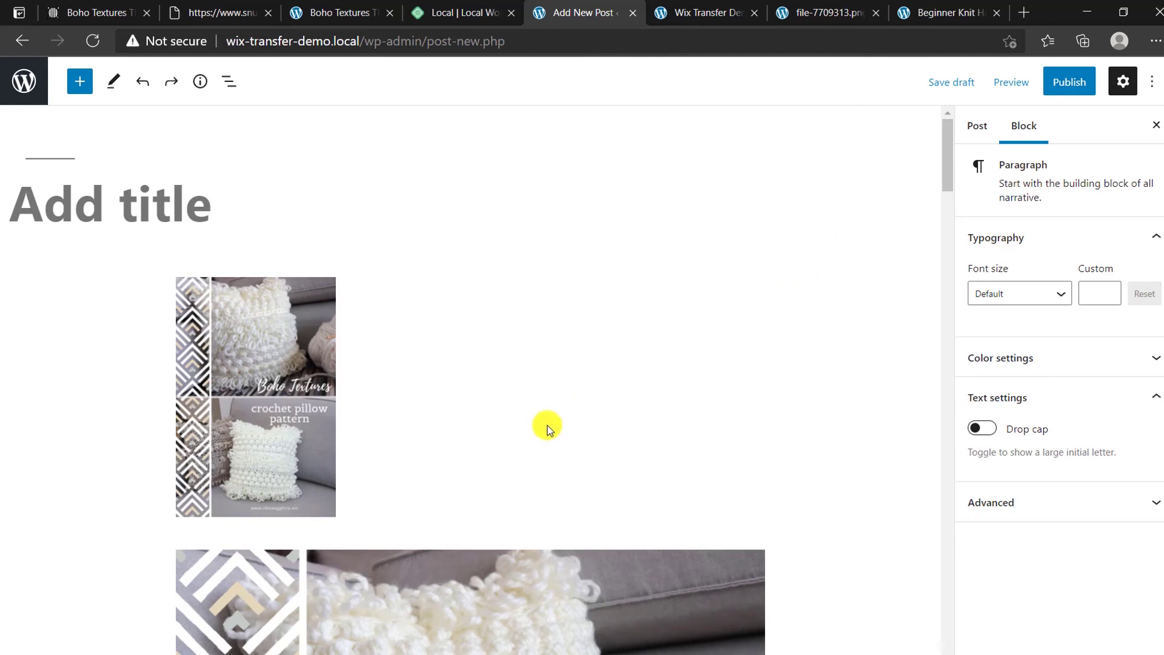
Step: Delete the two small duplicate pillow thumbnail images from the post body
scroll(418, 432, down, 3)
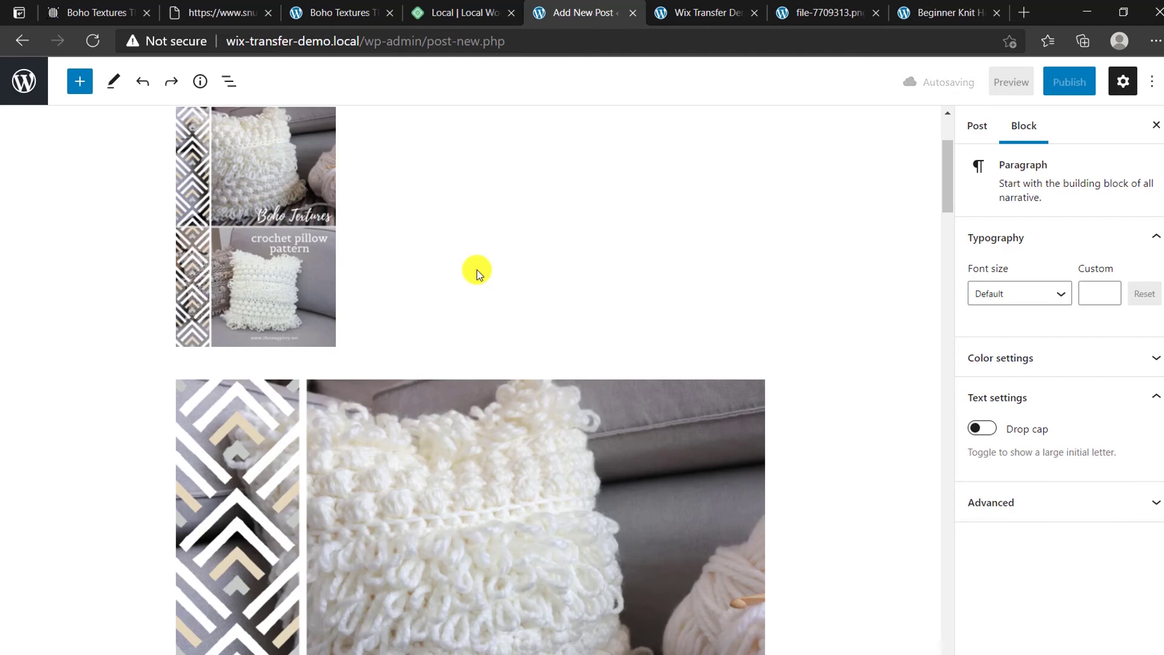
click(270, 243)
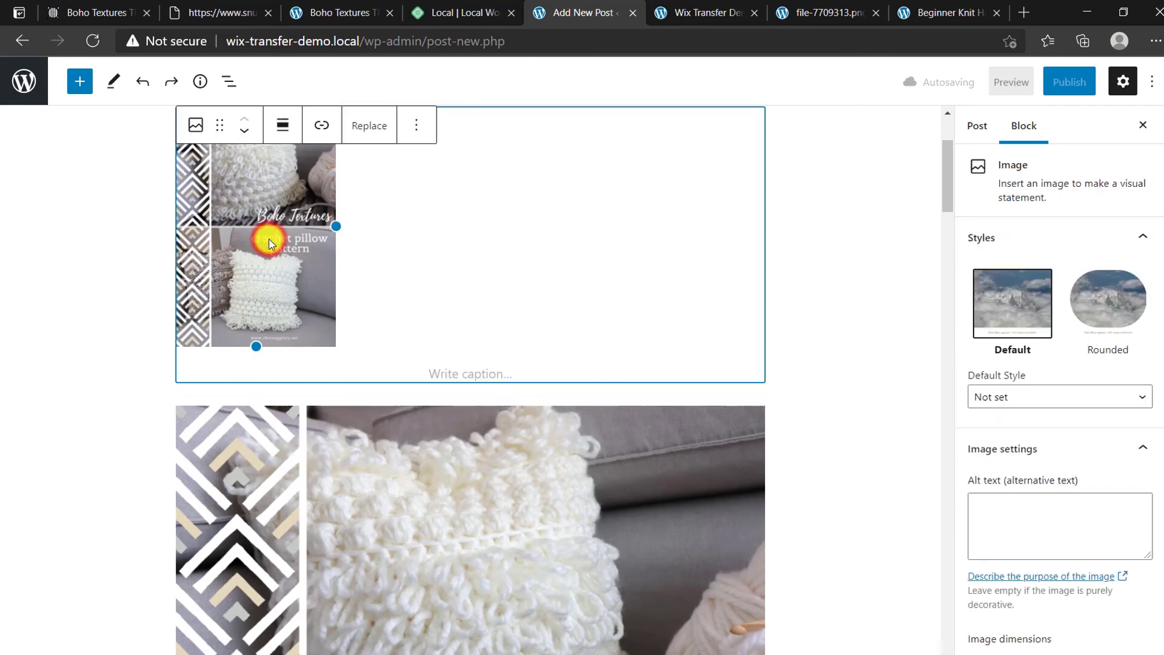
key(Delete)
scroll(423, 384, down, 2)
scroll(423, 383, down, 15)
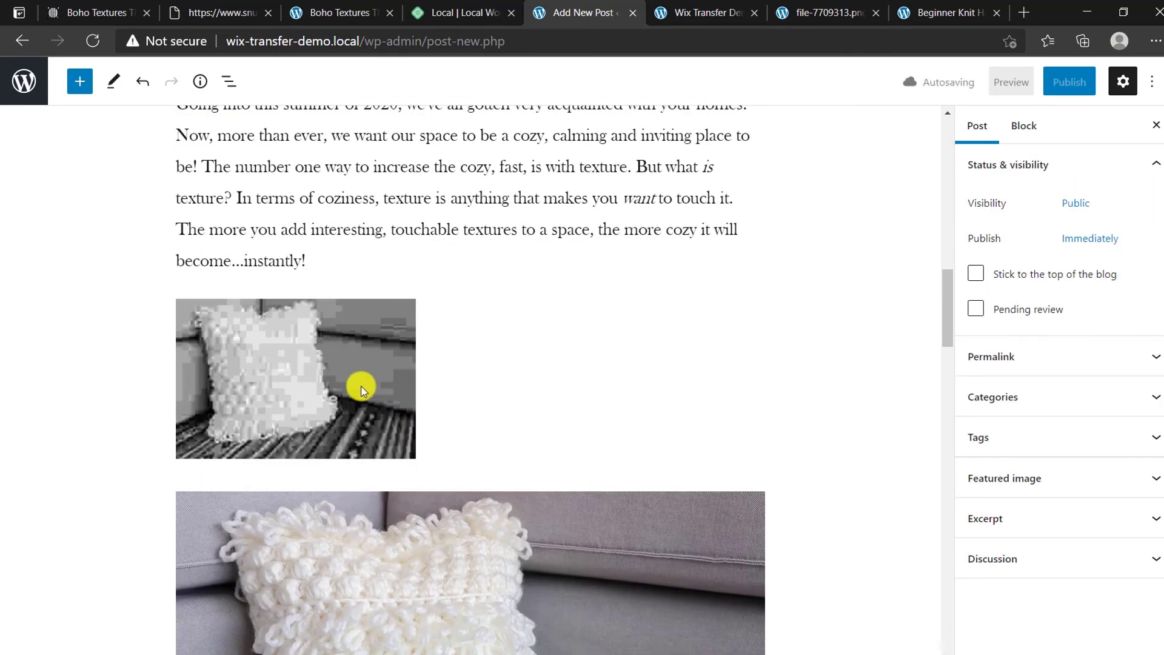
click(361, 386)
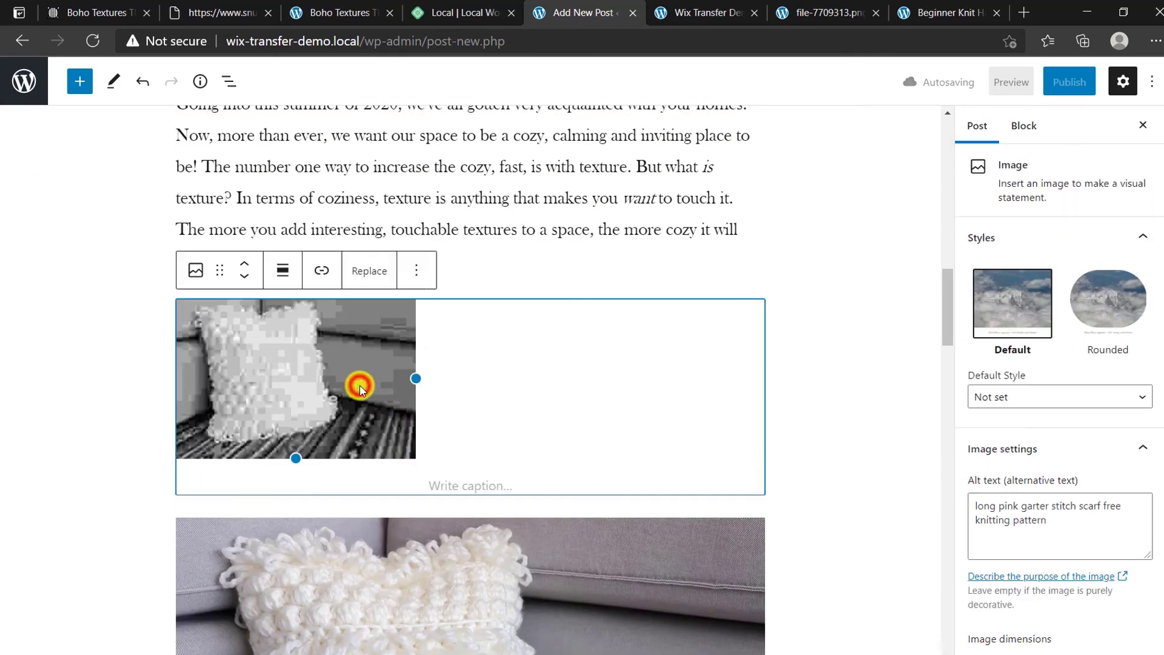
key(Delete)
Step: Scroll back up to the top of the post
scroll(146, 439, down, 6)
scroll(147, 438, down, 20)
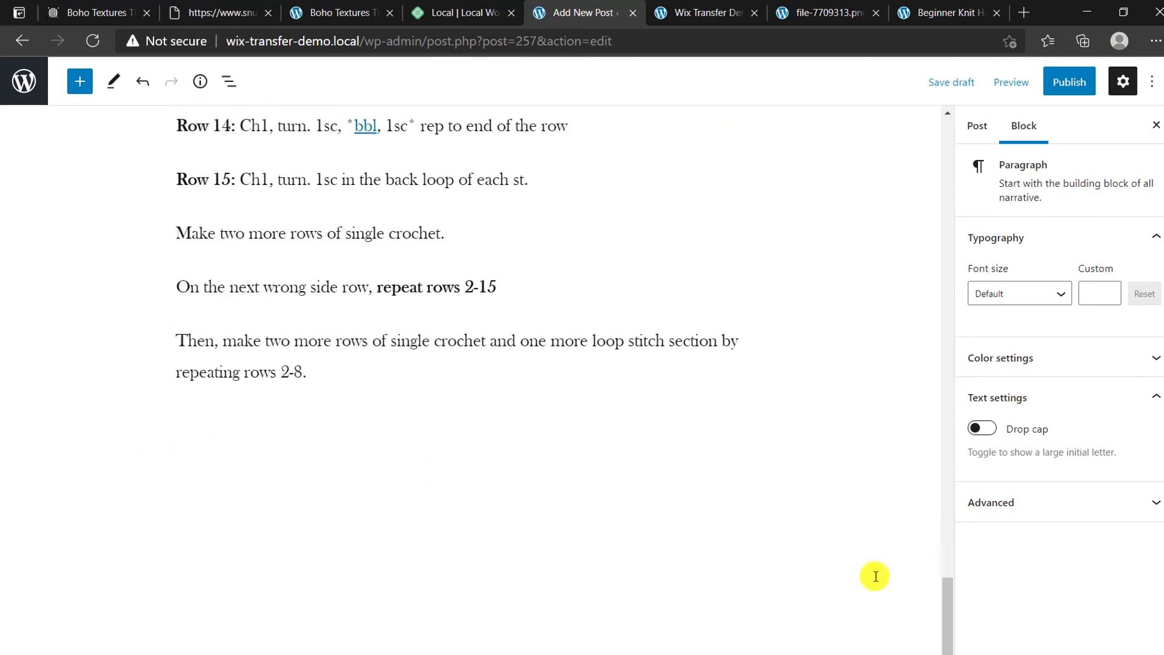
click(946, 585)
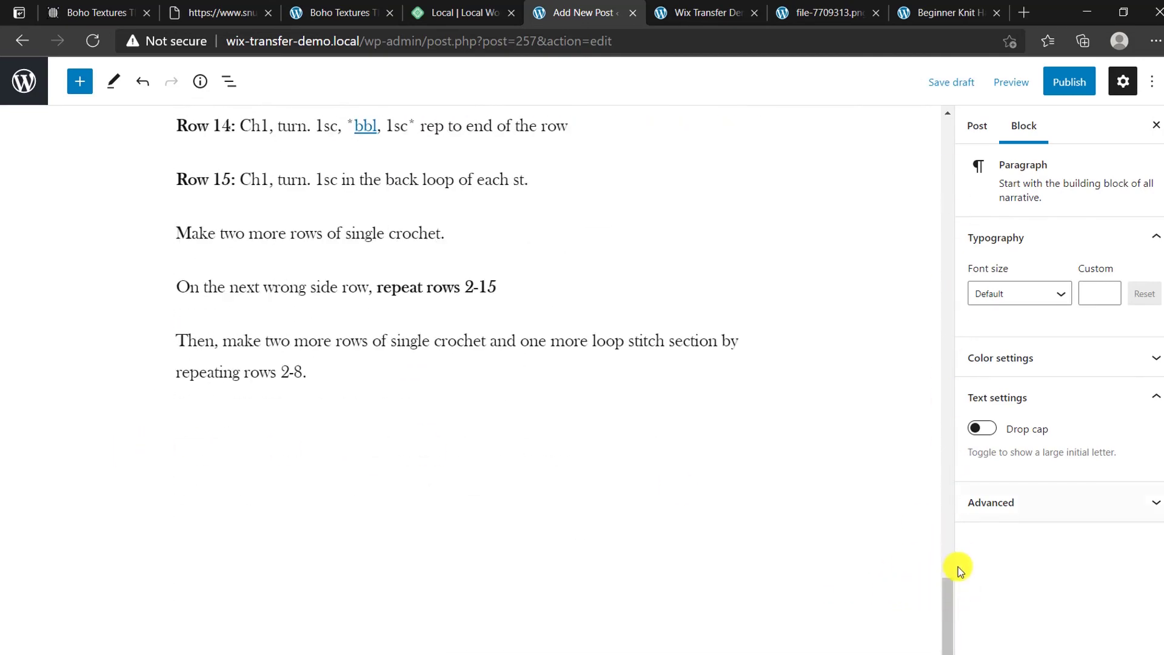
click(947, 504)
click(949, 126)
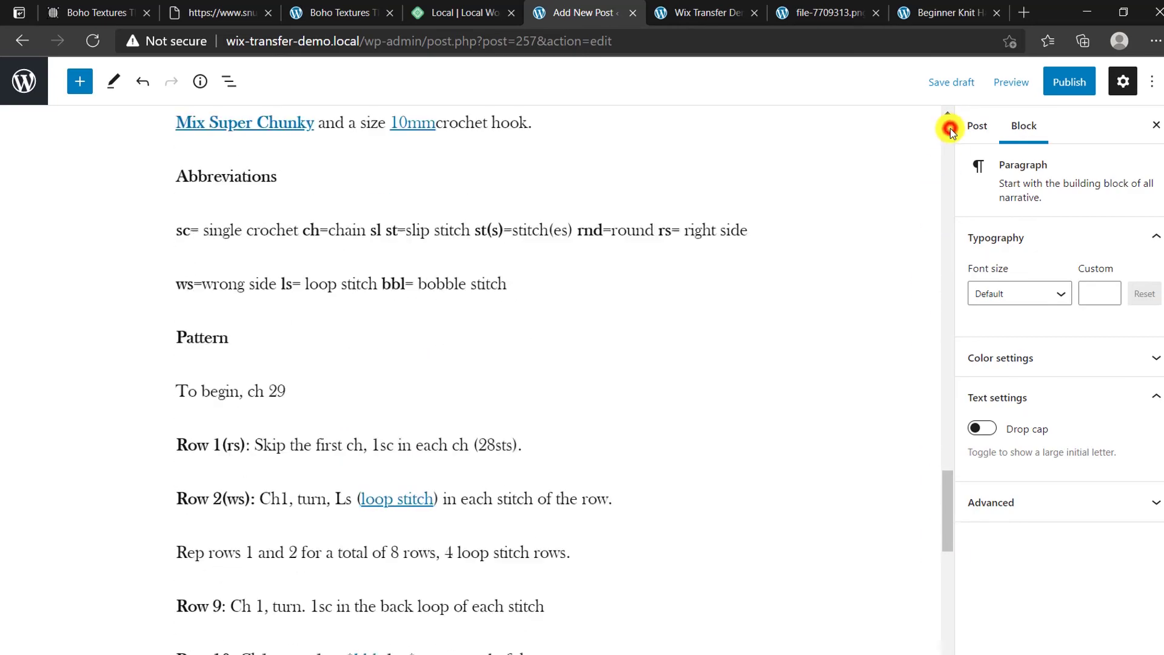
click(950, 129)
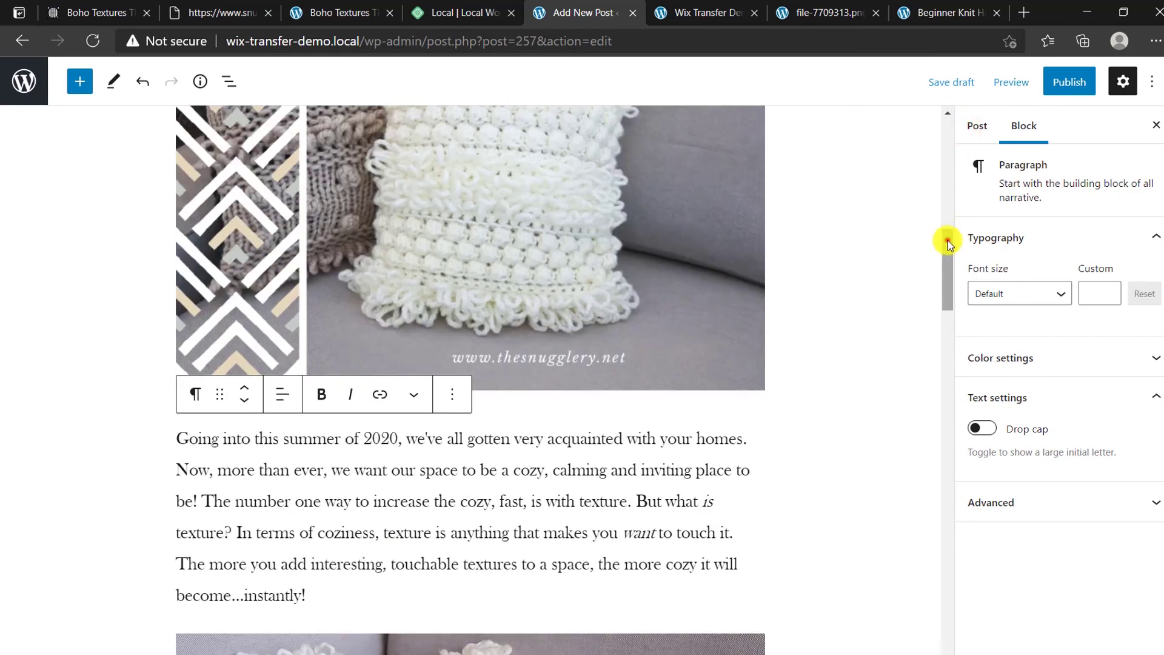
click(949, 130)
Step: Copy the Wix title 'Boho Textures Throw Pillow - Free Crochet Pattern!' into the new post's title
click(91, 12)
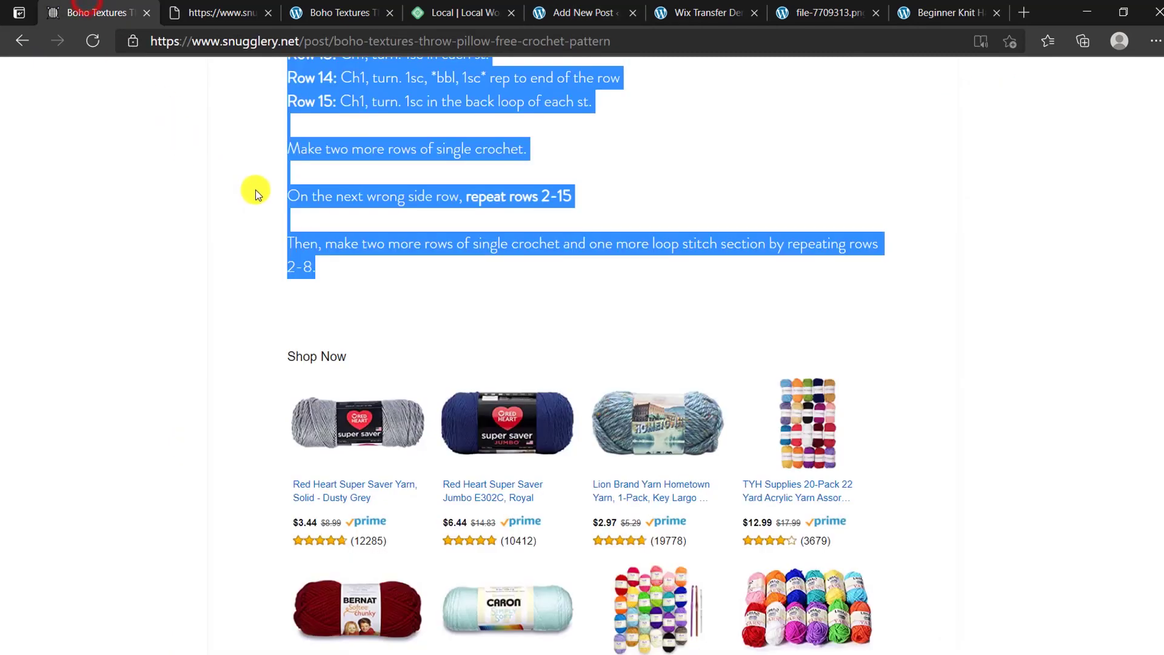
drag(1158, 342, 1127, 78)
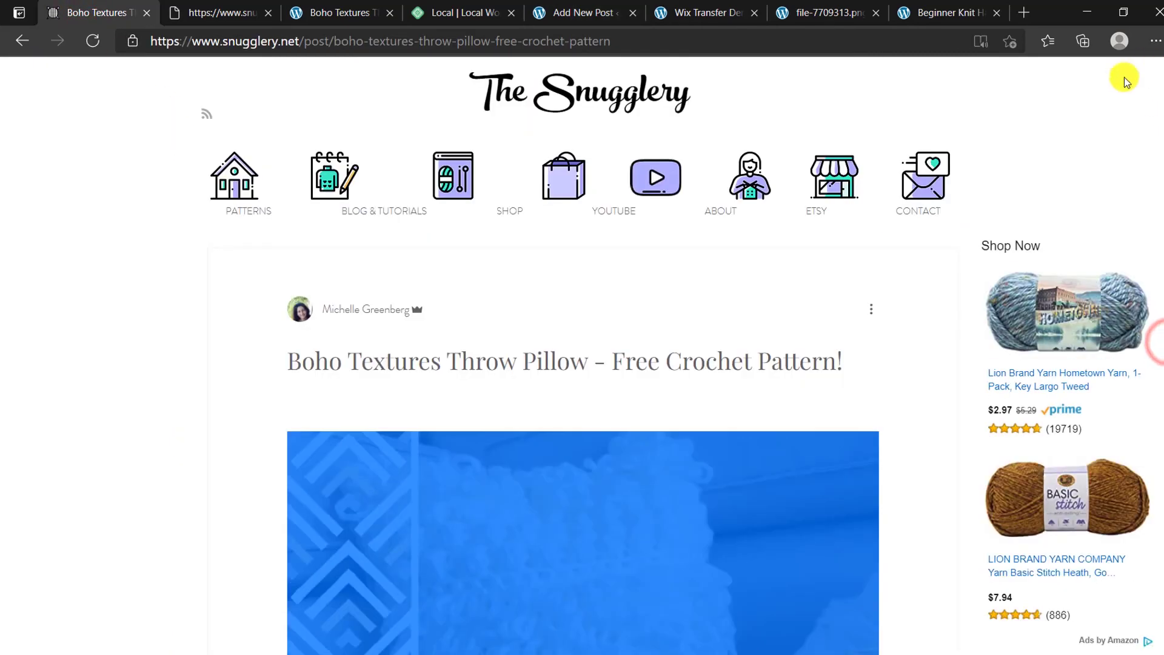
drag(292, 355, 870, 356)
key(ctrl+c)
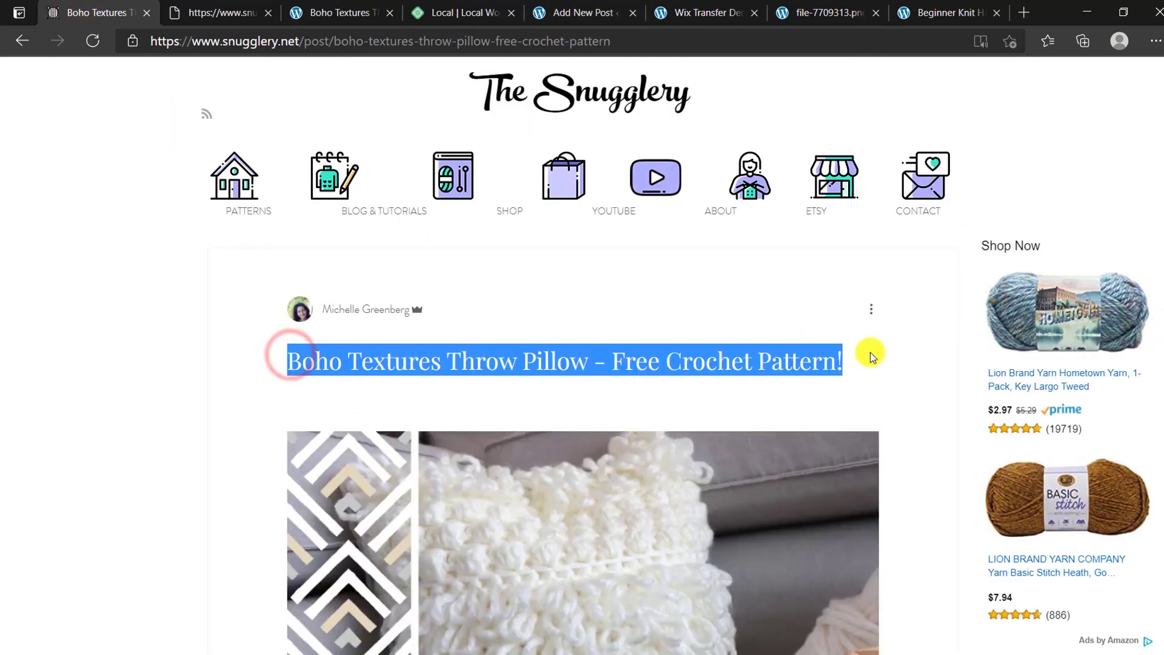
click(568, 8)
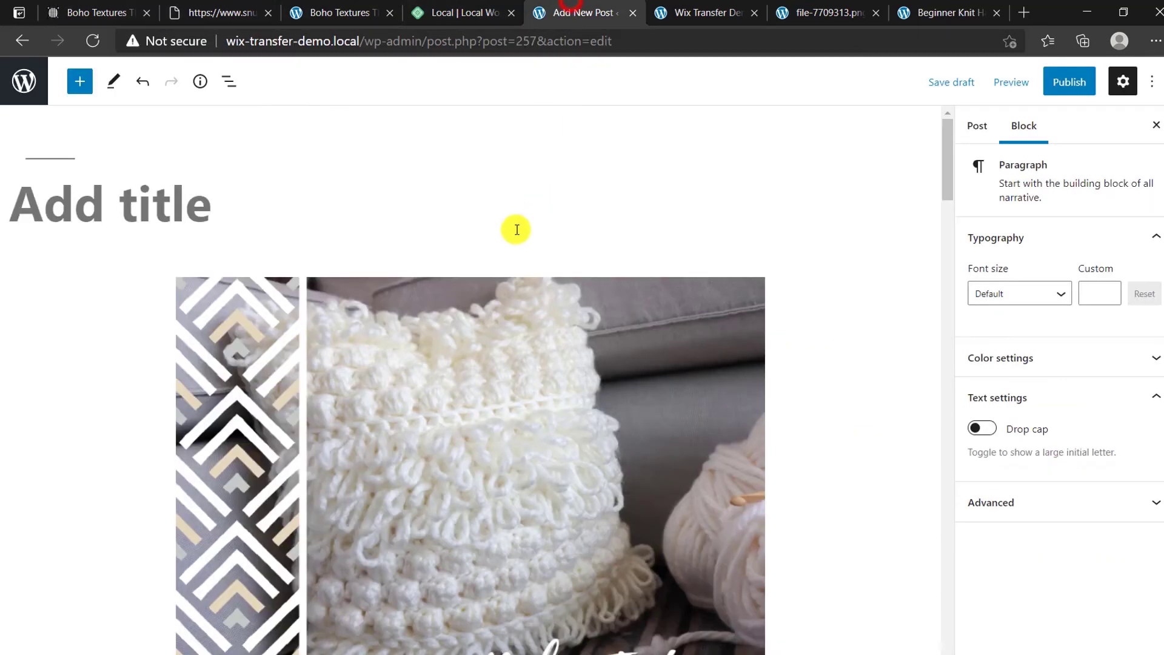
click(148, 180)
key(ctrl+v)
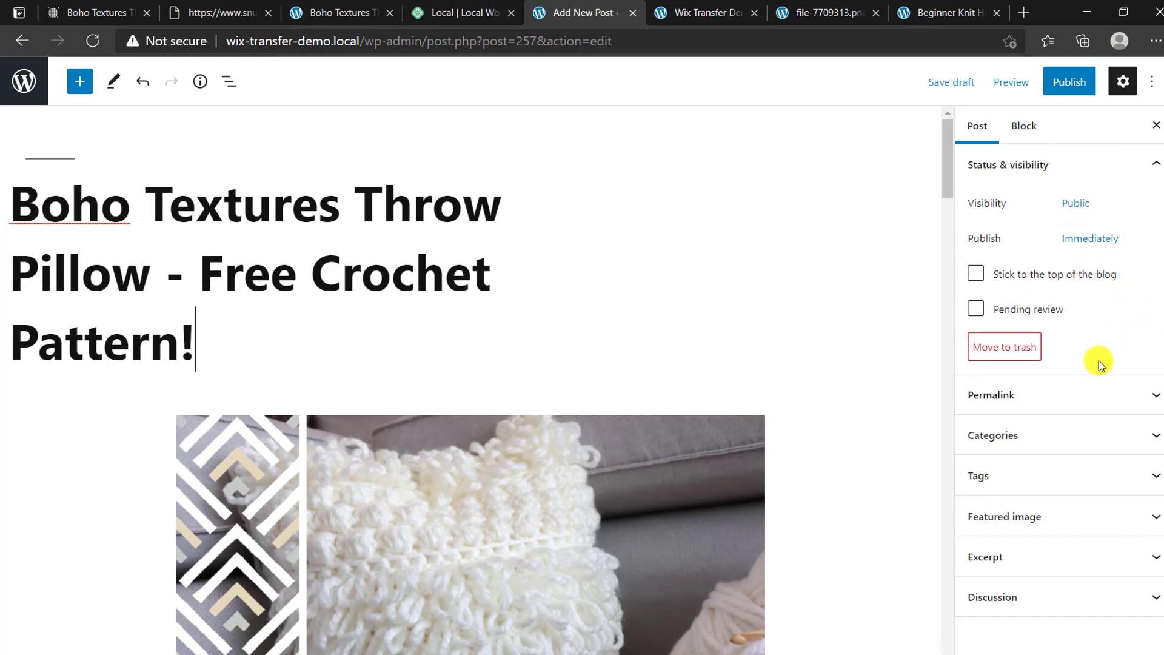
Step: Check the permalink and create a new Crochet category for the post
click(1026, 384)
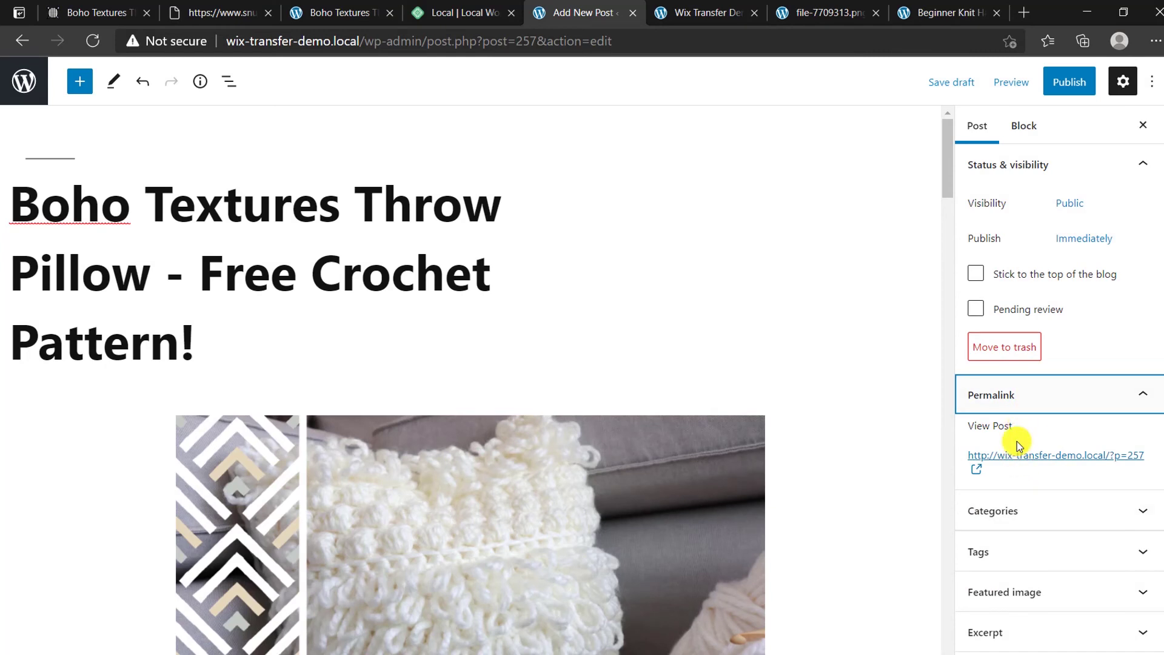
click(1057, 402)
click(1062, 440)
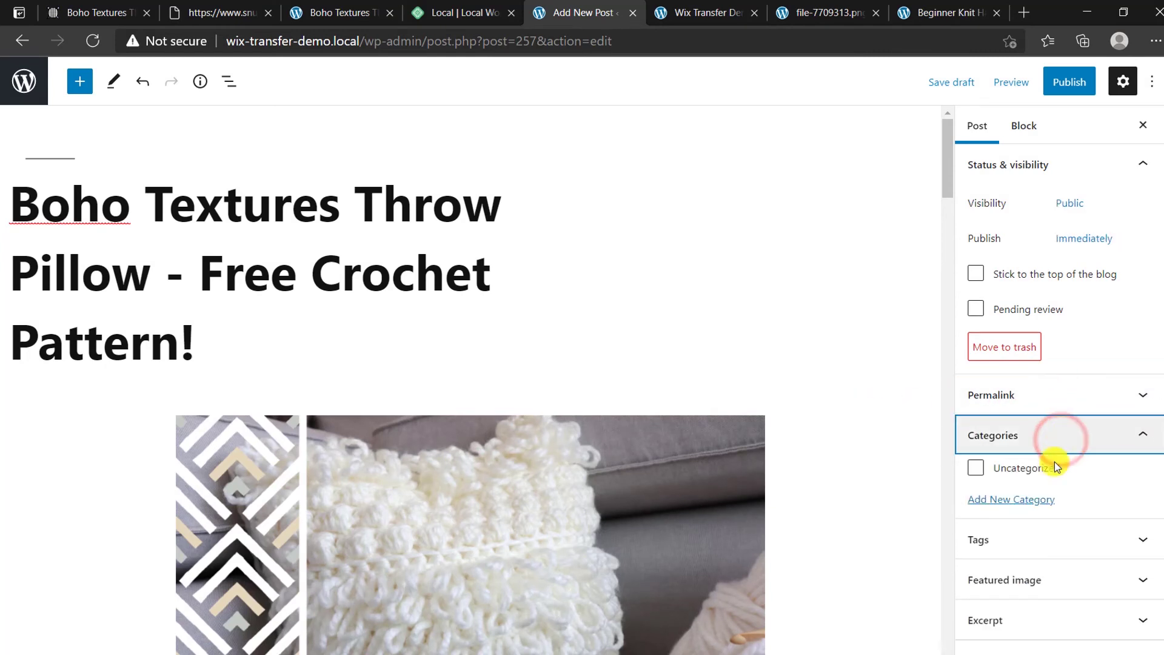
click(1015, 500)
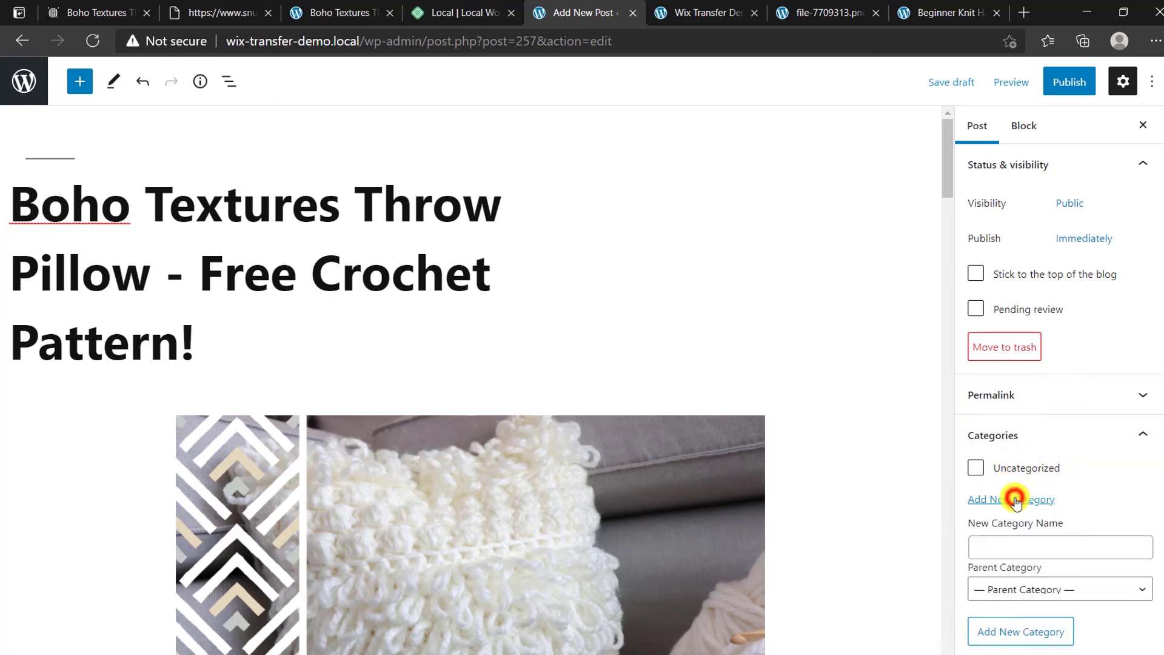
click(1030, 547)
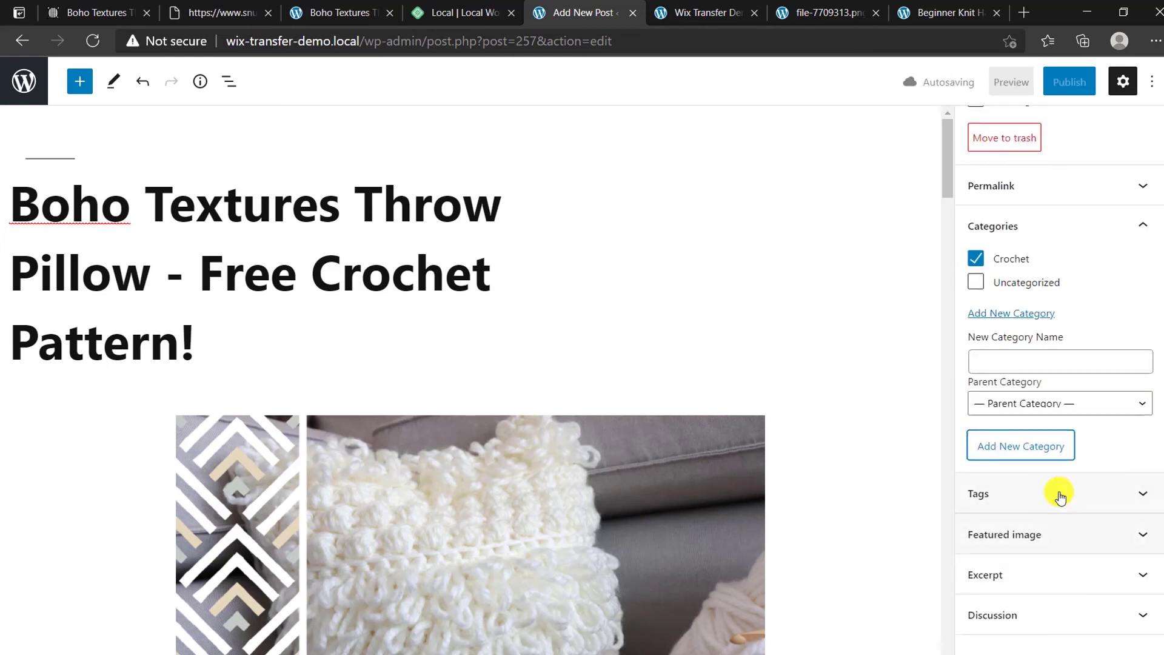
Step: Add the tag 'free' to the post
click(1057, 490)
click(1042, 557)
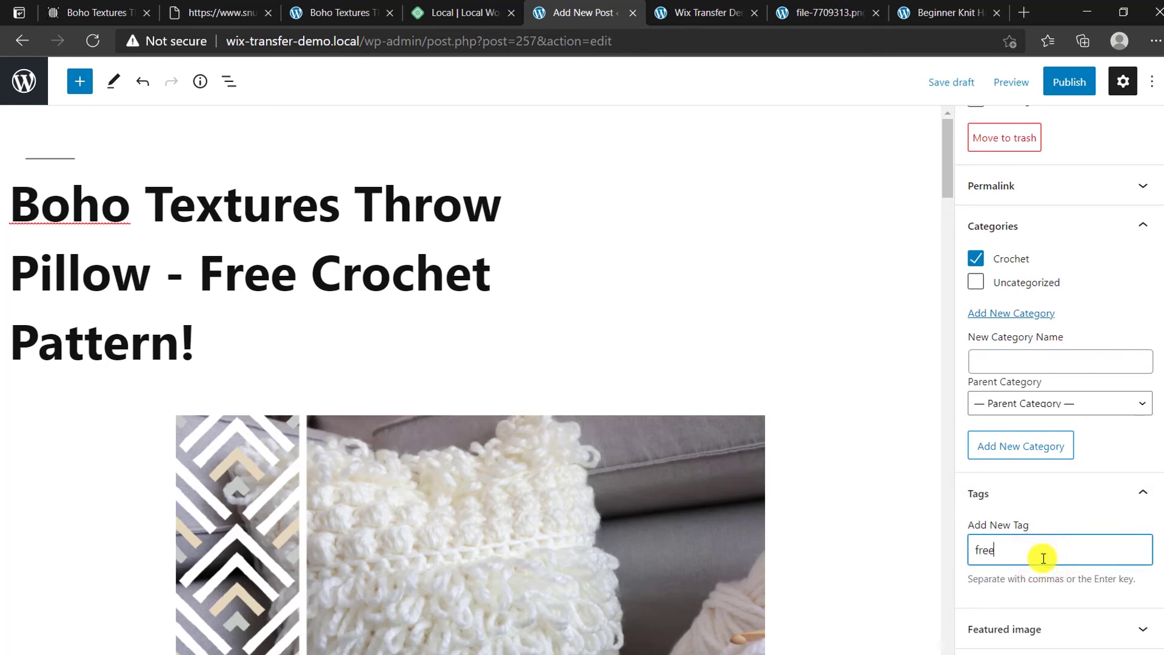
text(free)
key(Return)
scroll(1013, 520, down, 1)
Step: Review the featured image and discussion settings, then scroll through the post
click(1004, 564)
scroll(936, 542, down, 4)
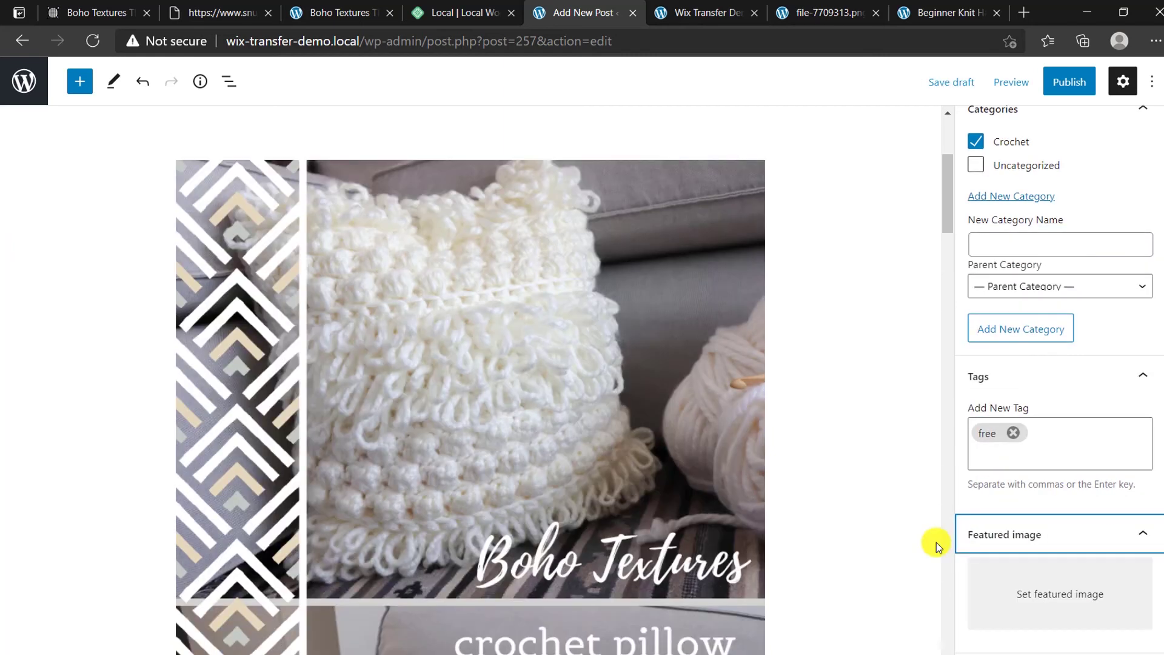
click(1046, 575)
click(1119, 525)
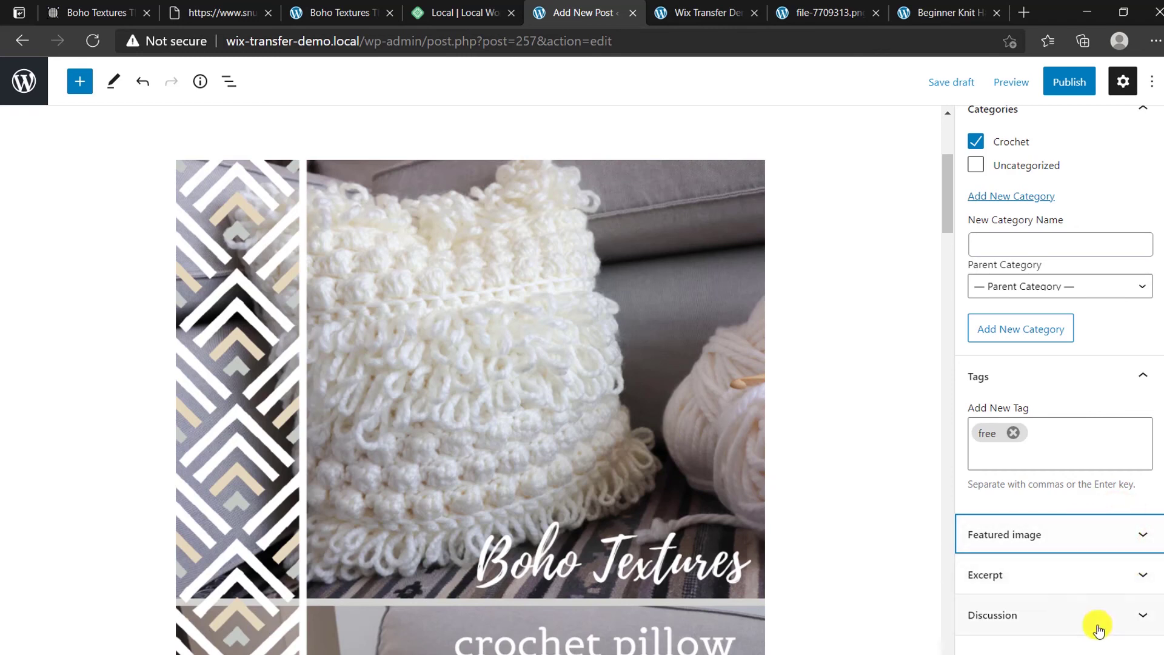
click(1081, 614)
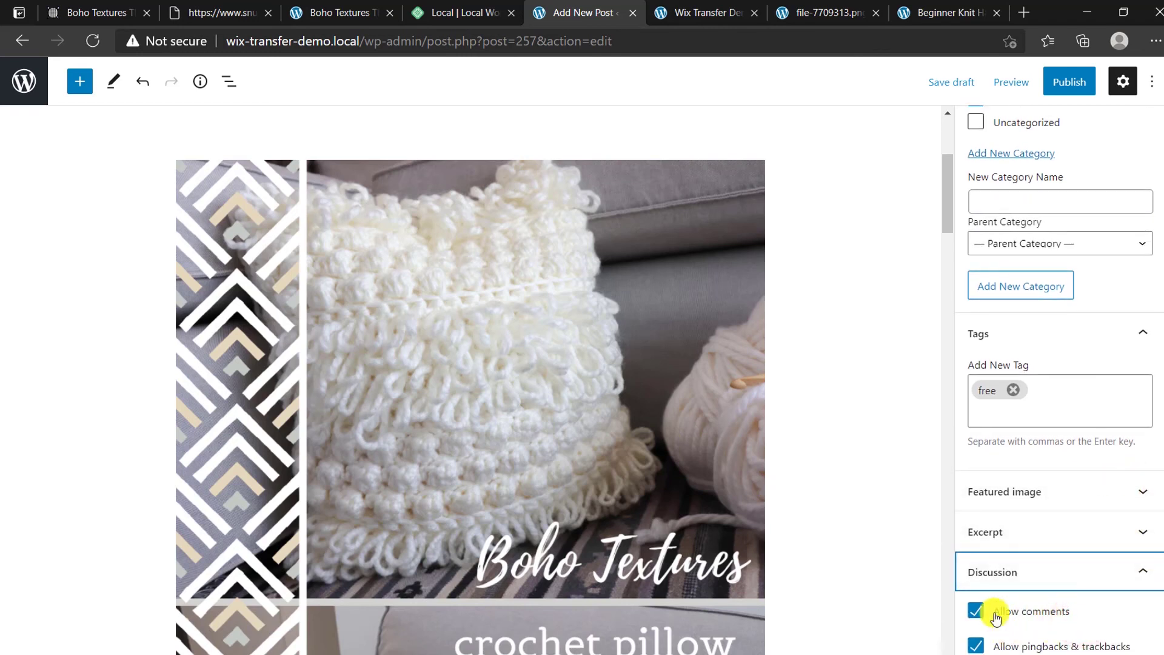
click(1057, 579)
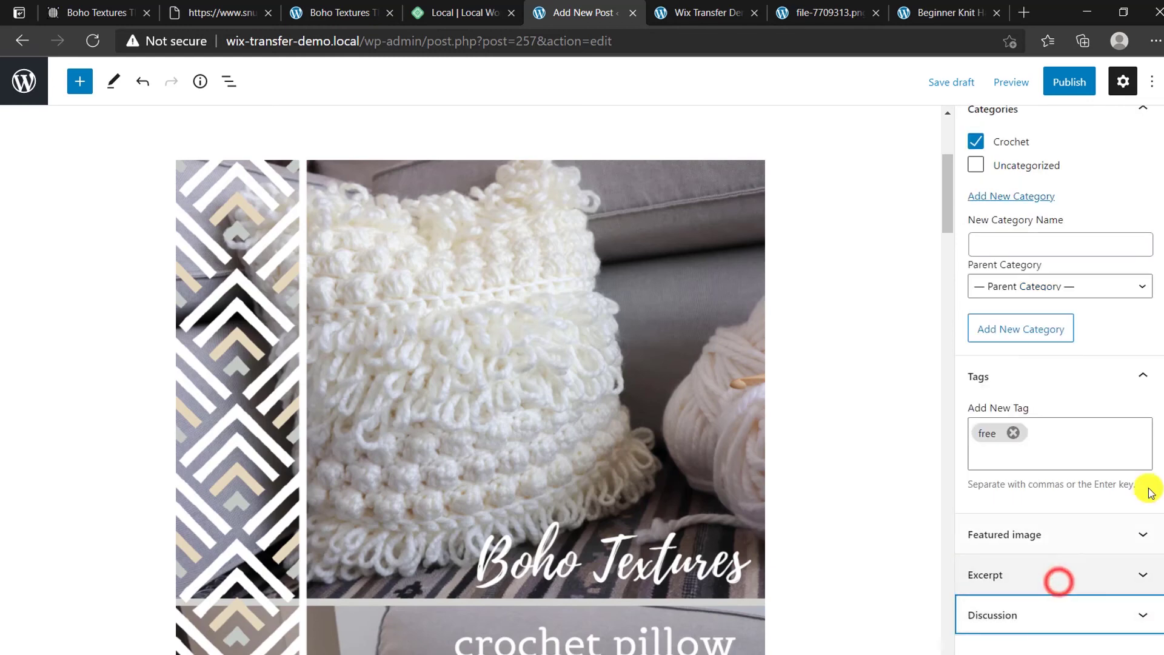
drag(1163, 445, 1162, 203)
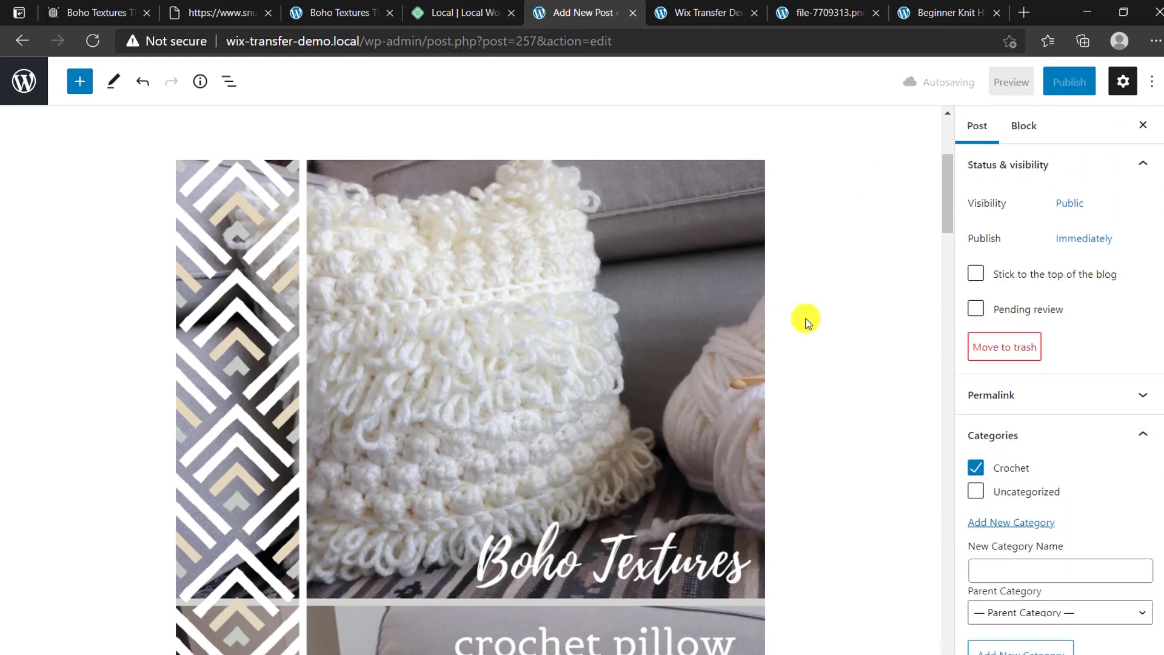
drag(946, 171, 944, 133)
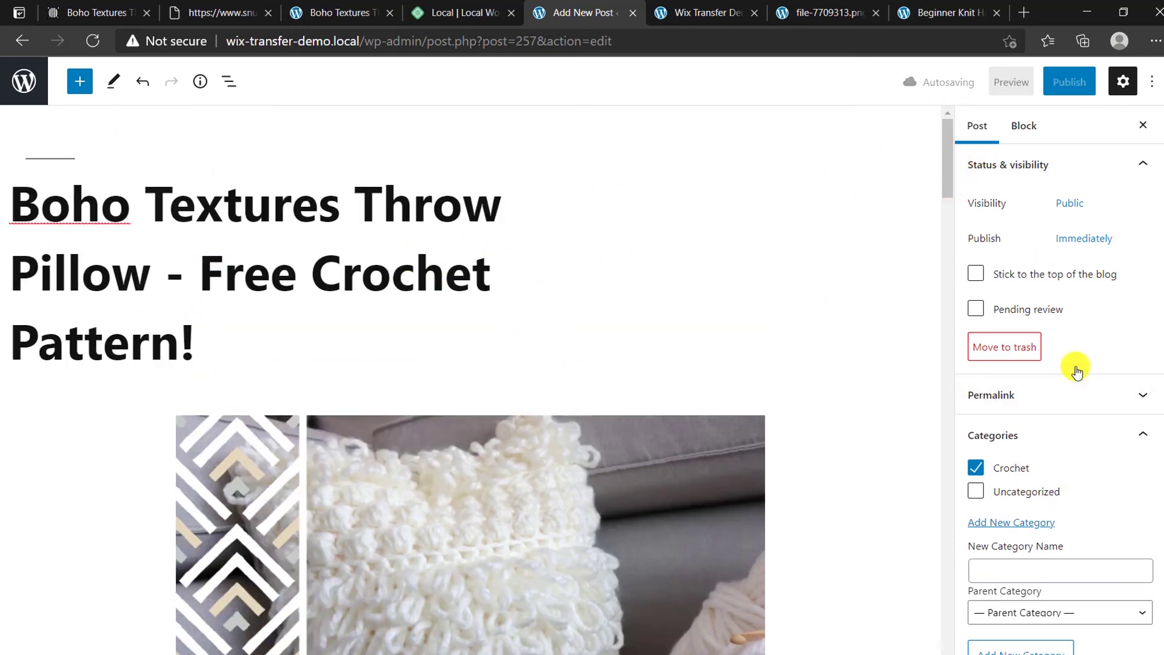
scroll(1042, 479, down, 2)
scroll(1053, 485, down, 4)
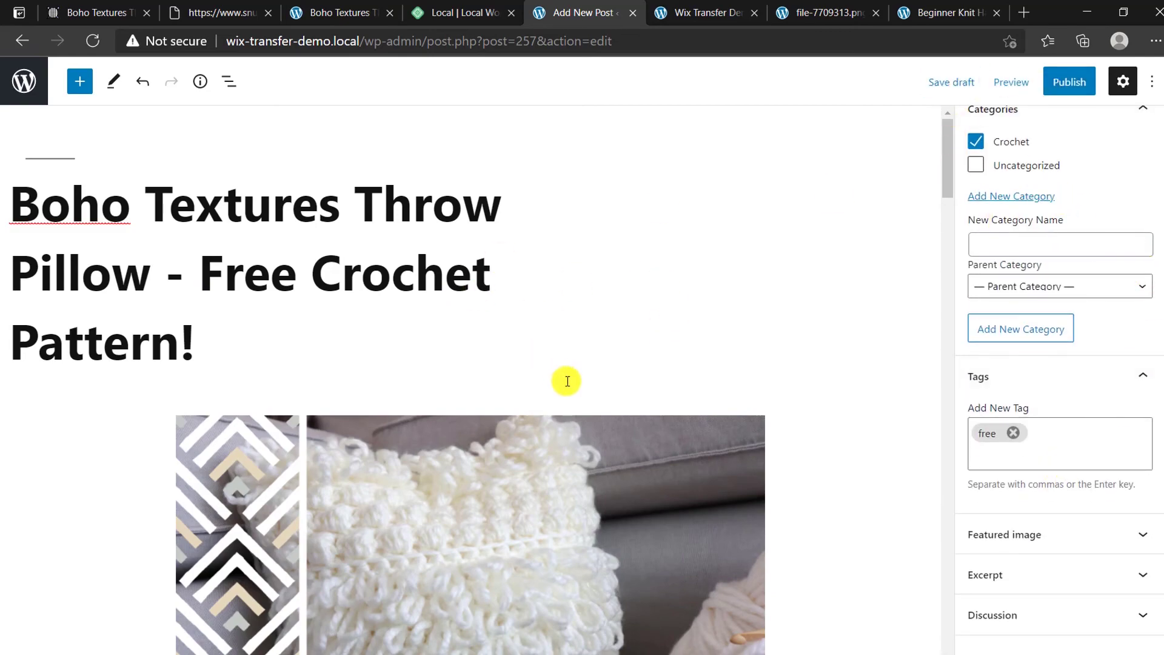
scroll(536, 412, down, 5)
scroll(537, 417, down, 15)
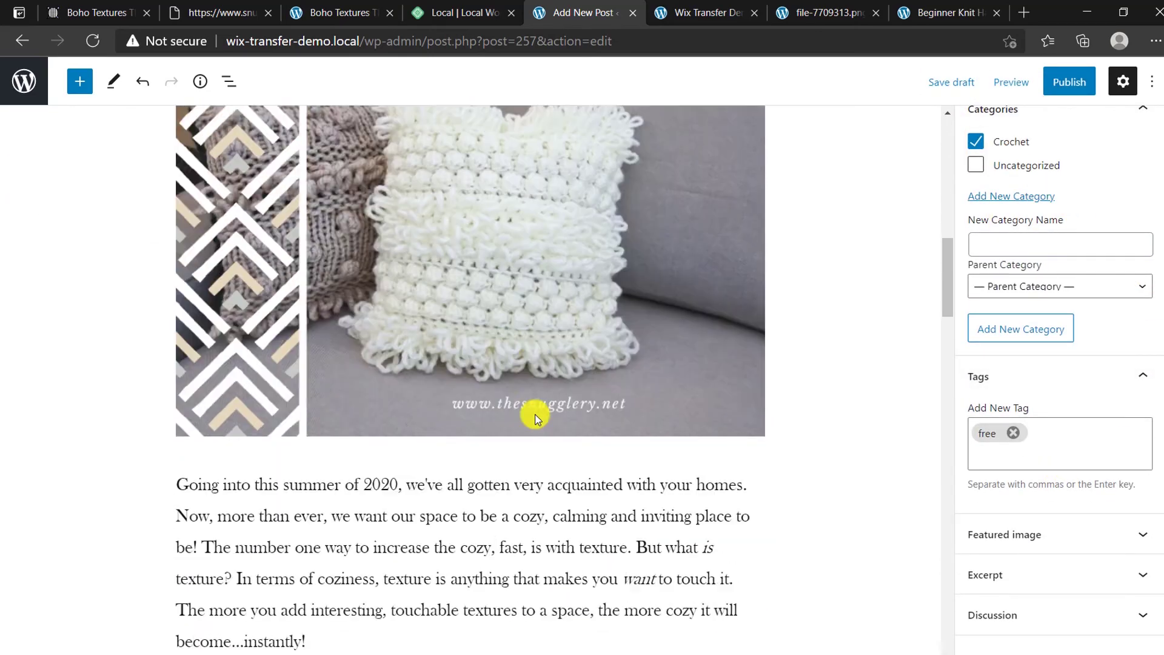
scroll(687, 430, up, 1)
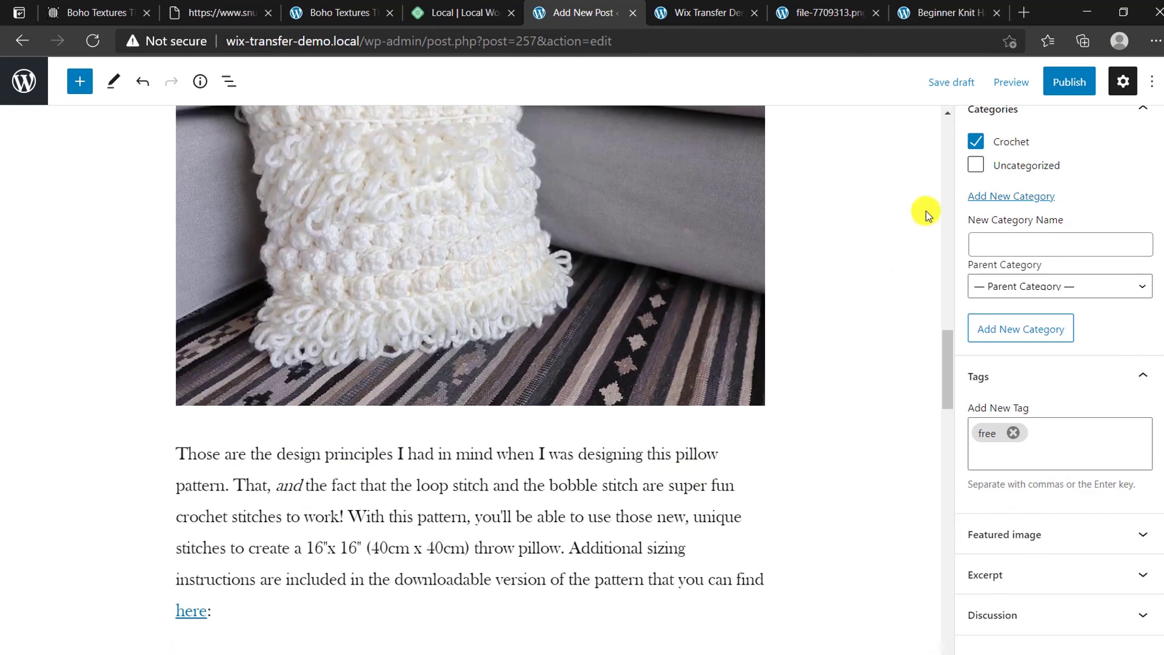
Step: Publish the Boho Textures Throw Pillow post and view it live
click(1068, 80)
click(1000, 82)
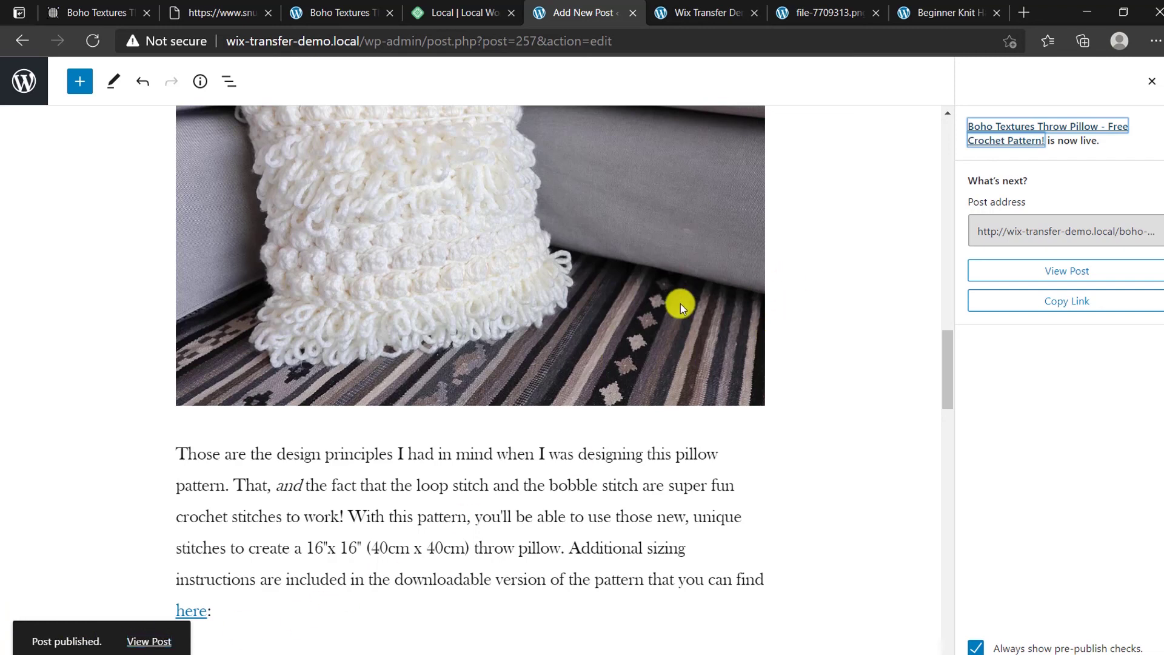
click(1044, 264)
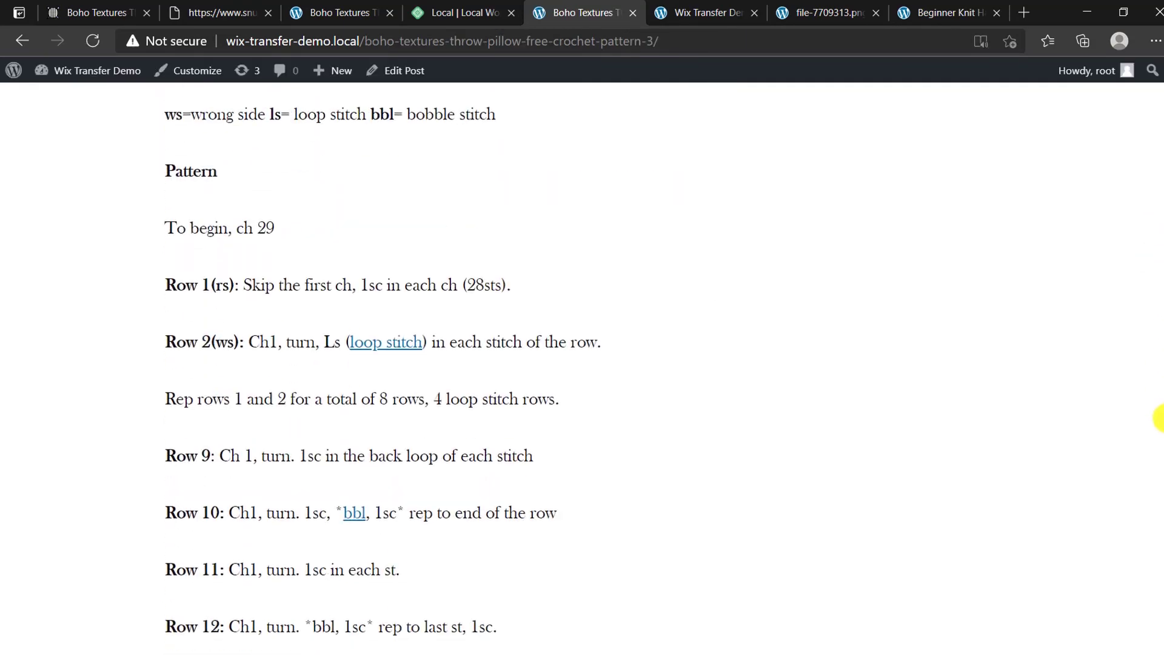
drag(1160, 418, 1128, 83)
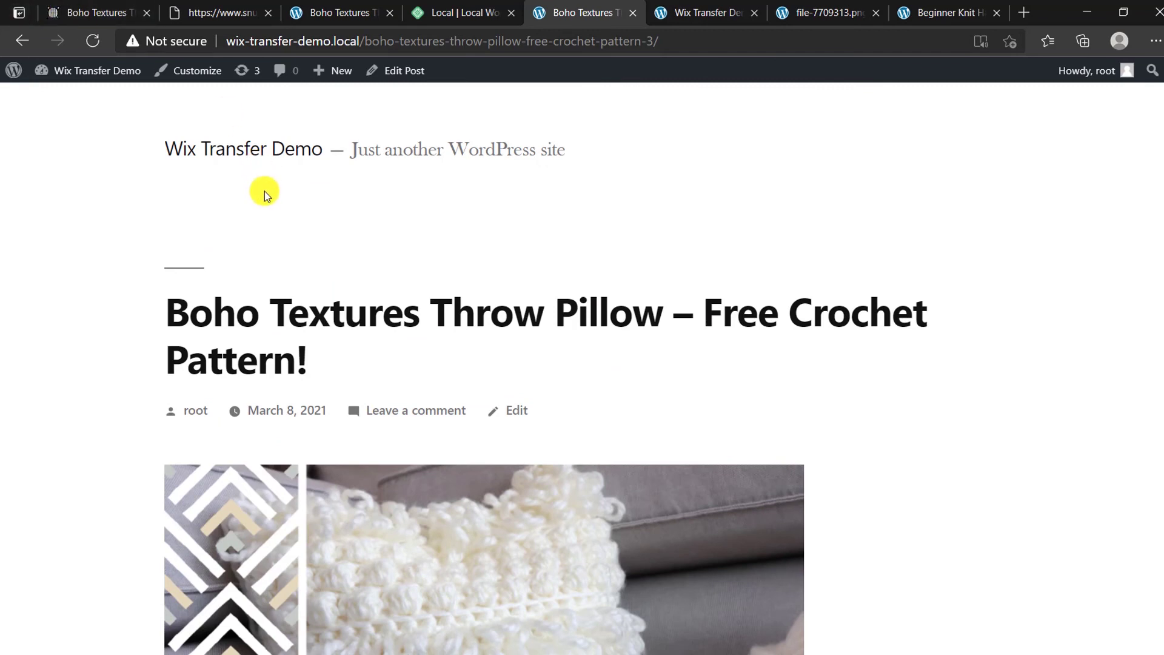
Step: Start a new page from the admin bar's + New menu, then go back to the Snugglery post tab
mouse_move(334, 79)
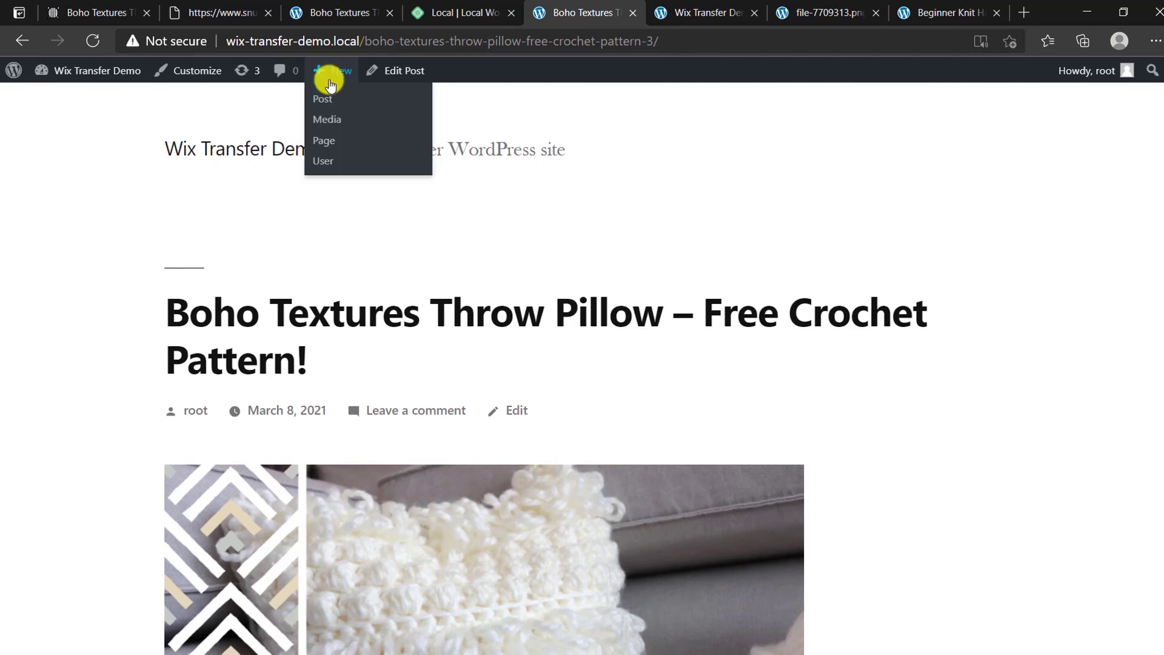
click(324, 141)
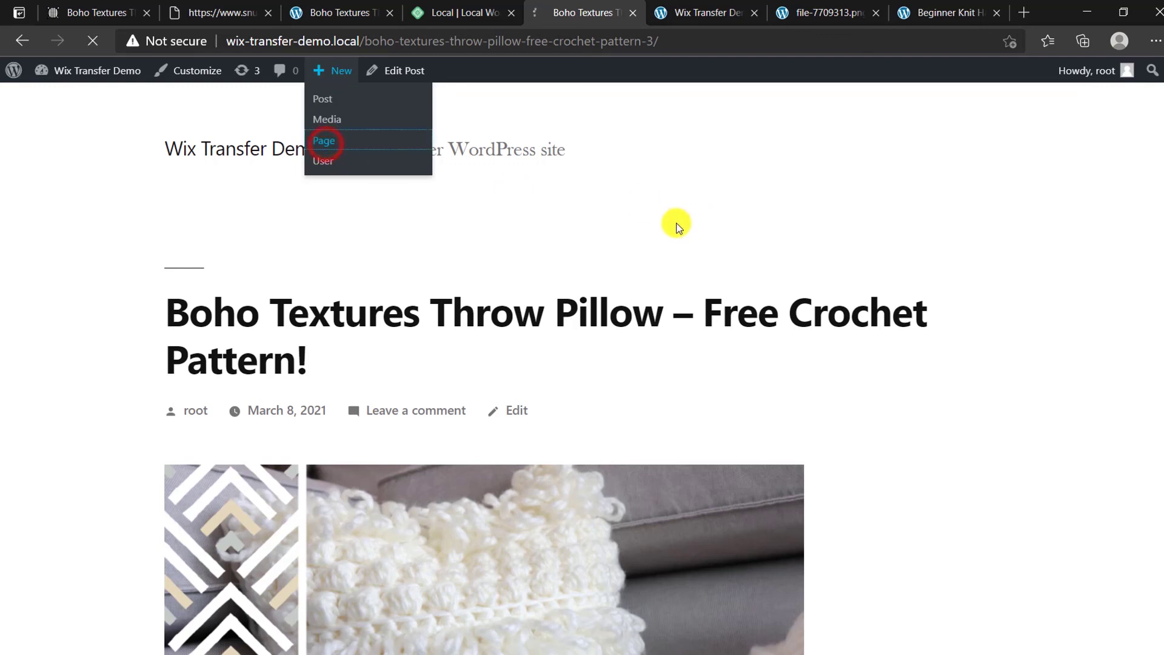
click(66, 7)
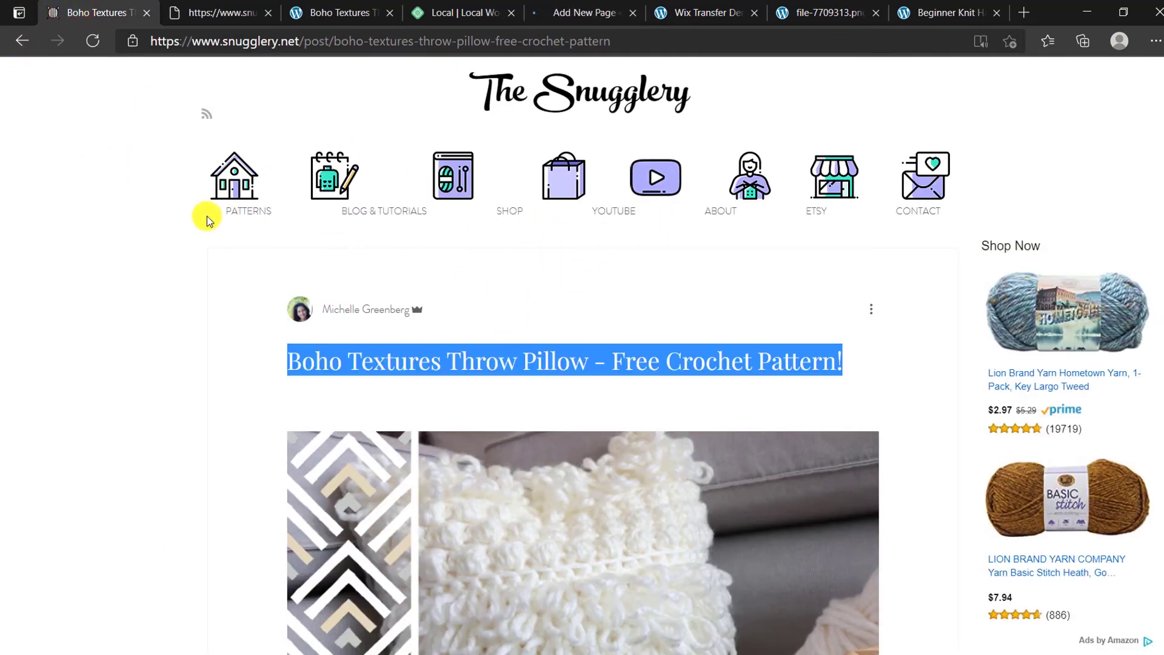
Step: Go to the Add New Page tab and place the cursor in its empty title field
scroll(476, 384, down, 2)
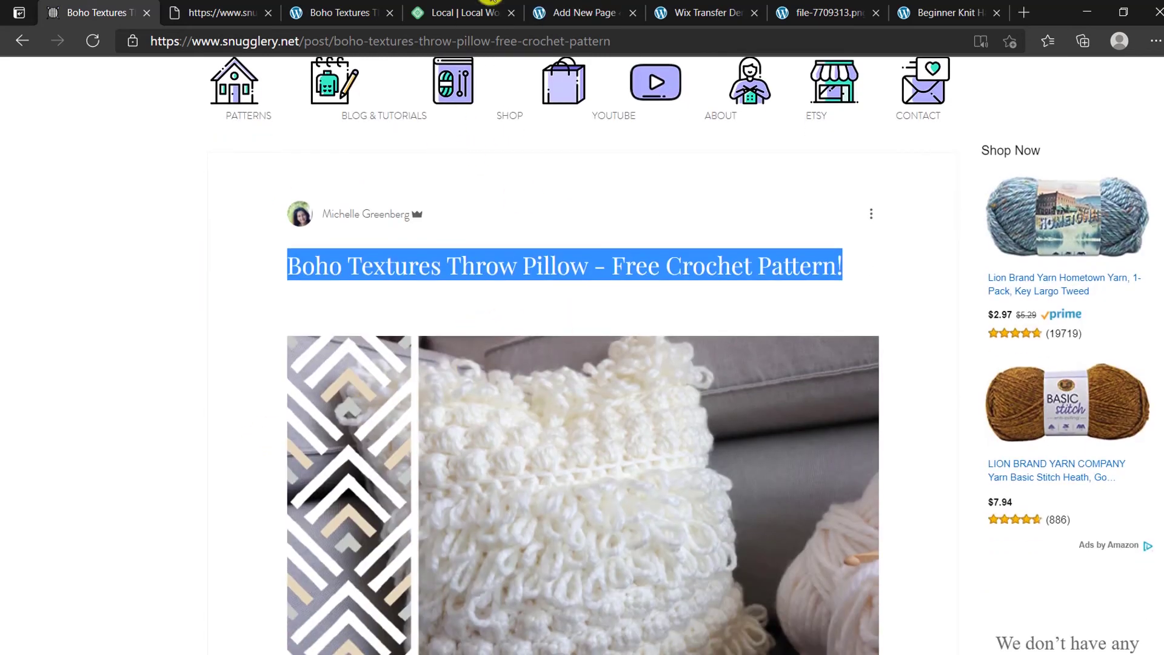
click(231, 13)
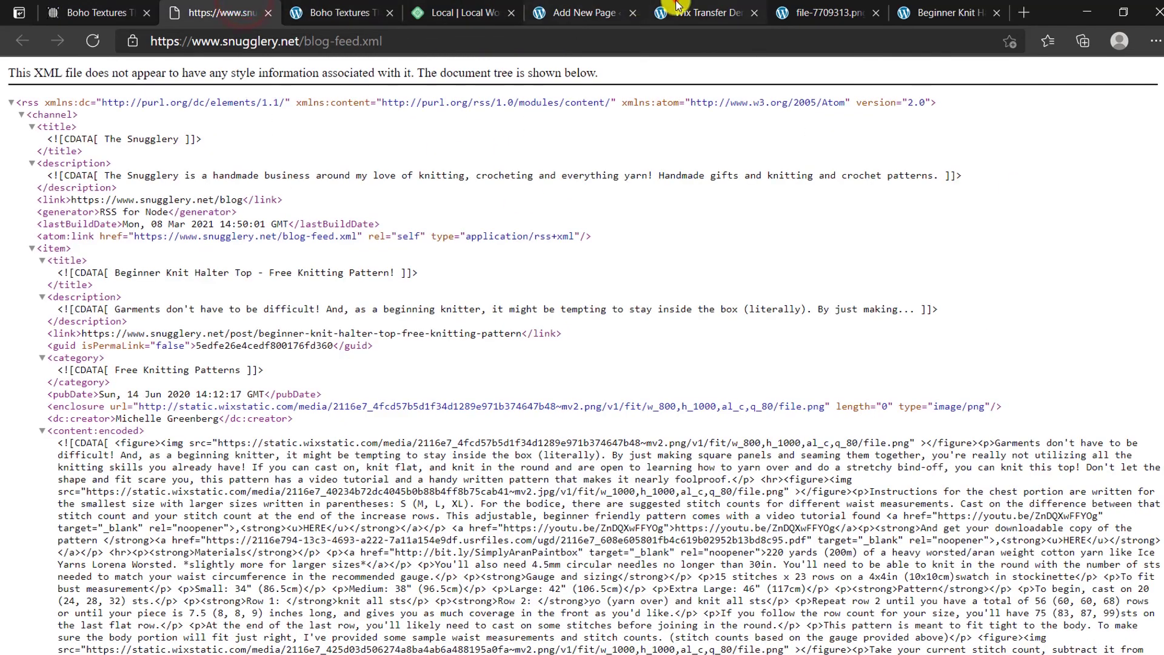
click(677, 8)
click(579, 12)
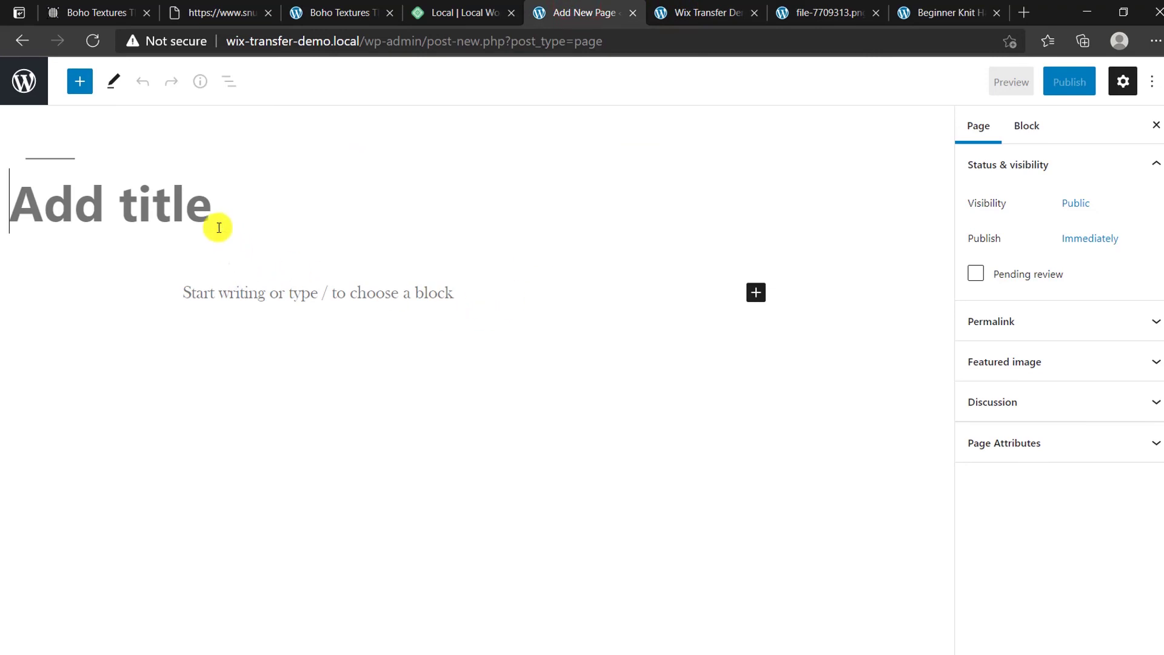
click(195, 194)
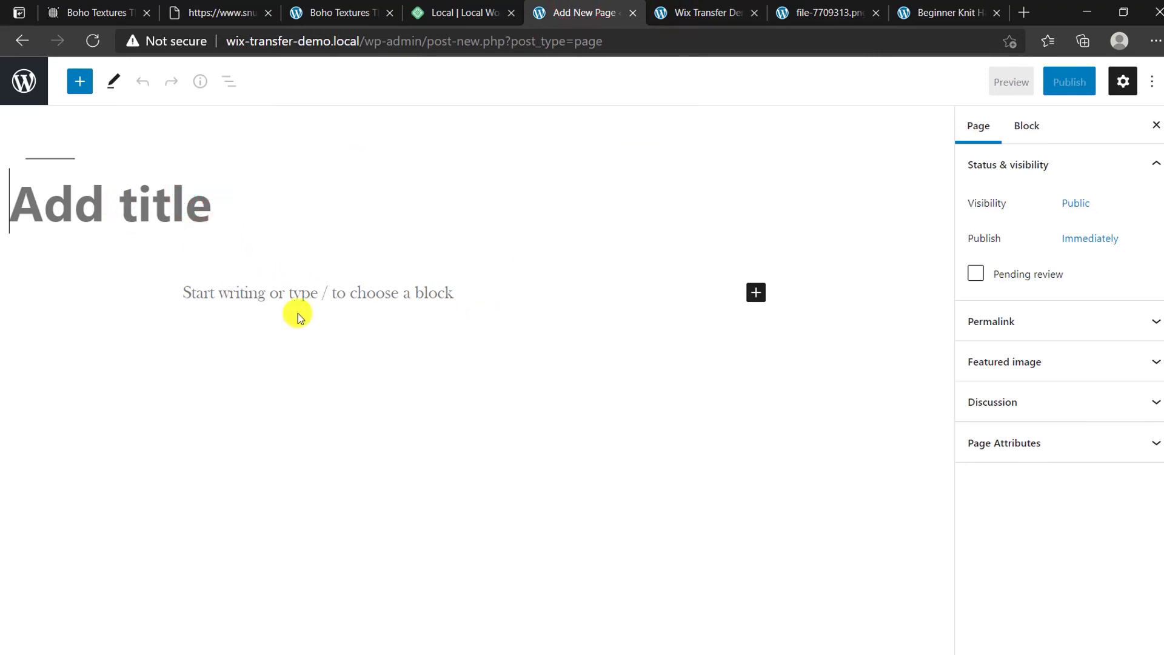